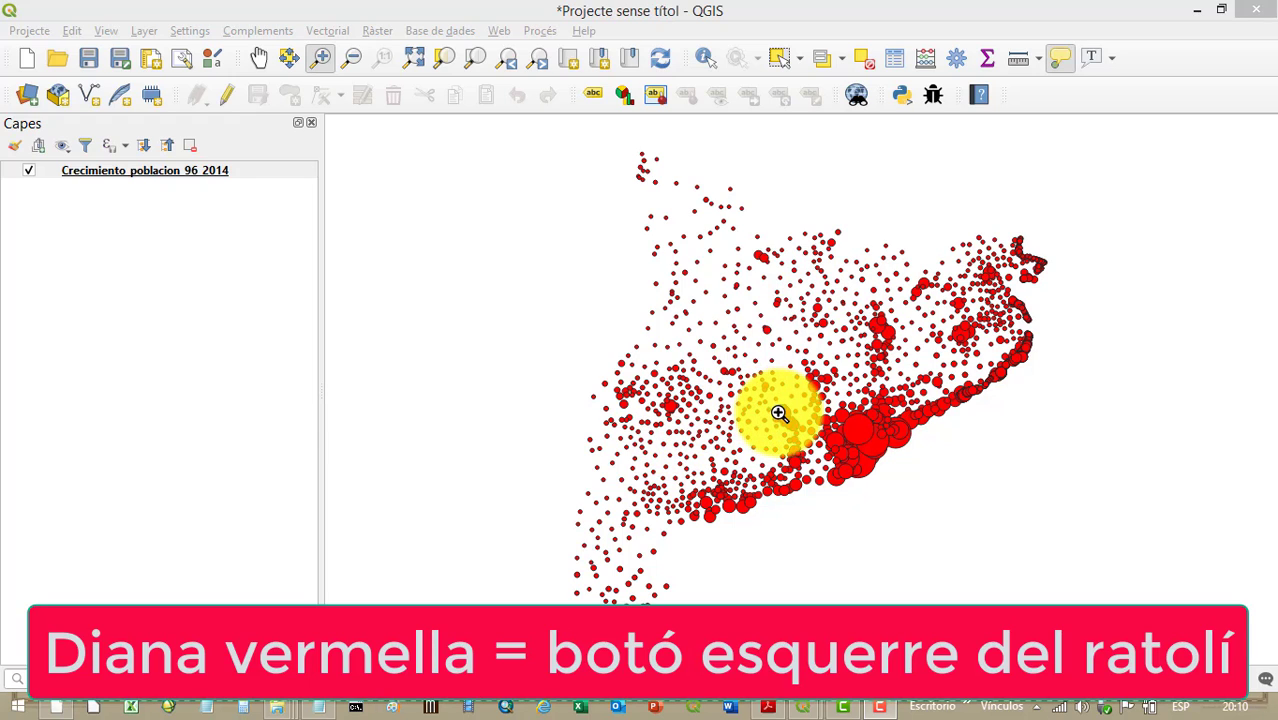
# Change the symbol of the Crecimiento_poblacion_96_2014 layer from centroid fill to Simple fill and apply it
pyautogui.rightClick(754, 424)
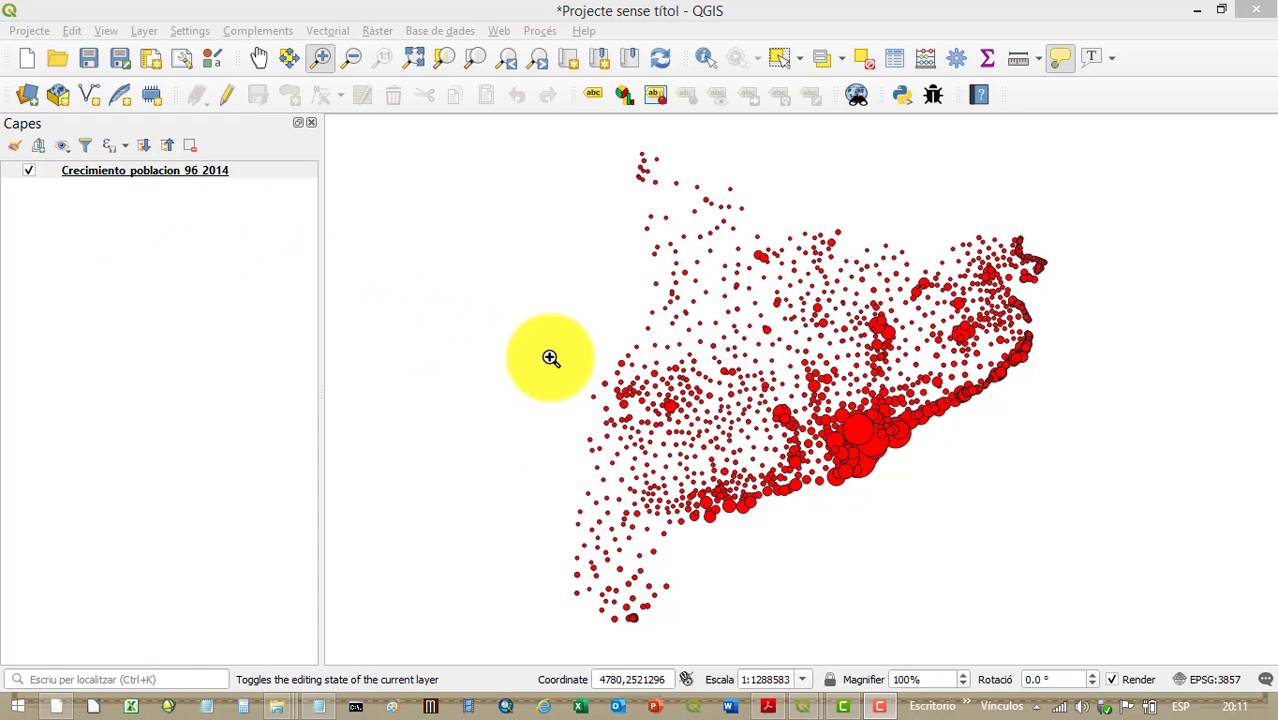
pyautogui.click(171, 172)
pyautogui.rightClick(174, 180)
pyautogui.click(334, 514)
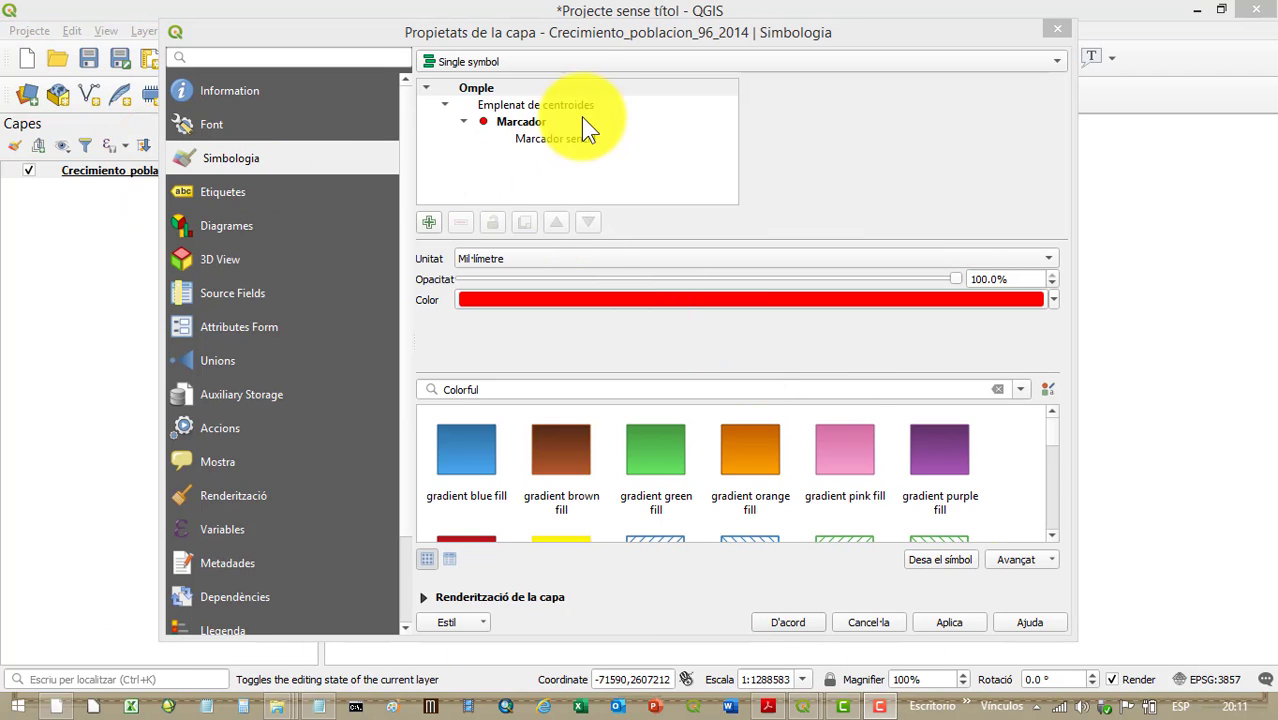
pyautogui.click(548, 60)
pyautogui.click(548, 62)
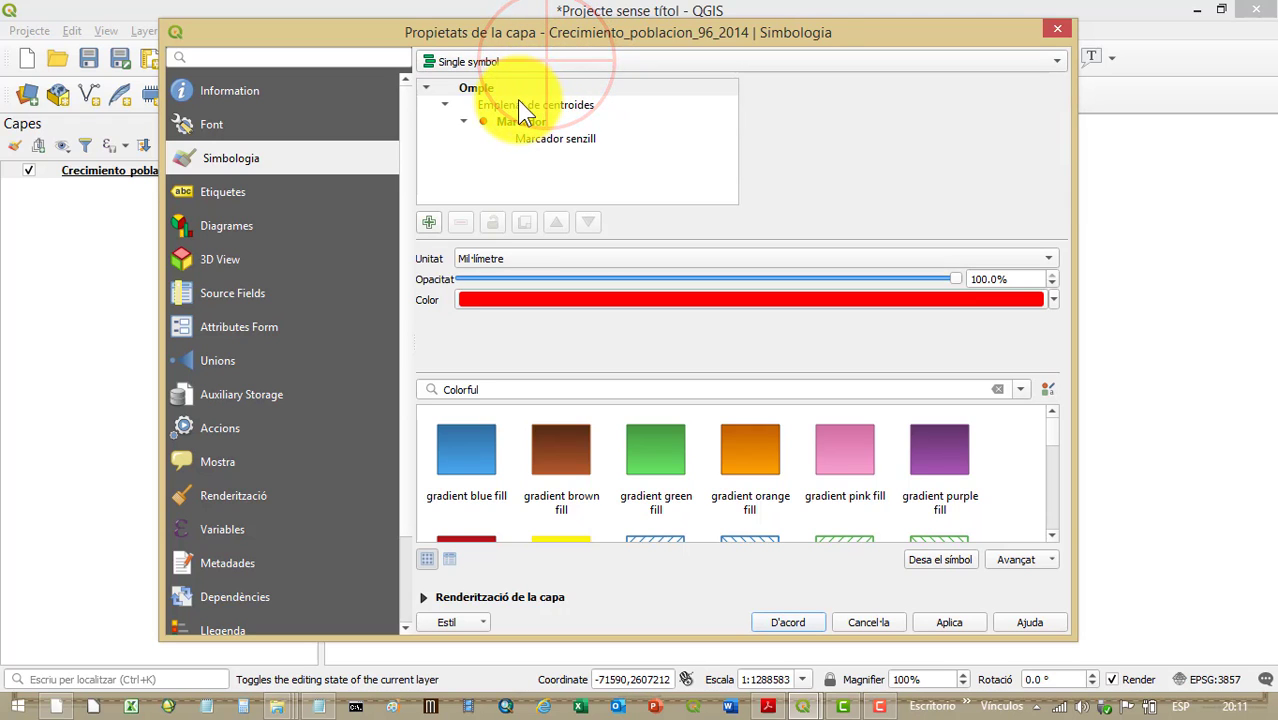
pyautogui.click(516, 104)
pyautogui.click(520, 262)
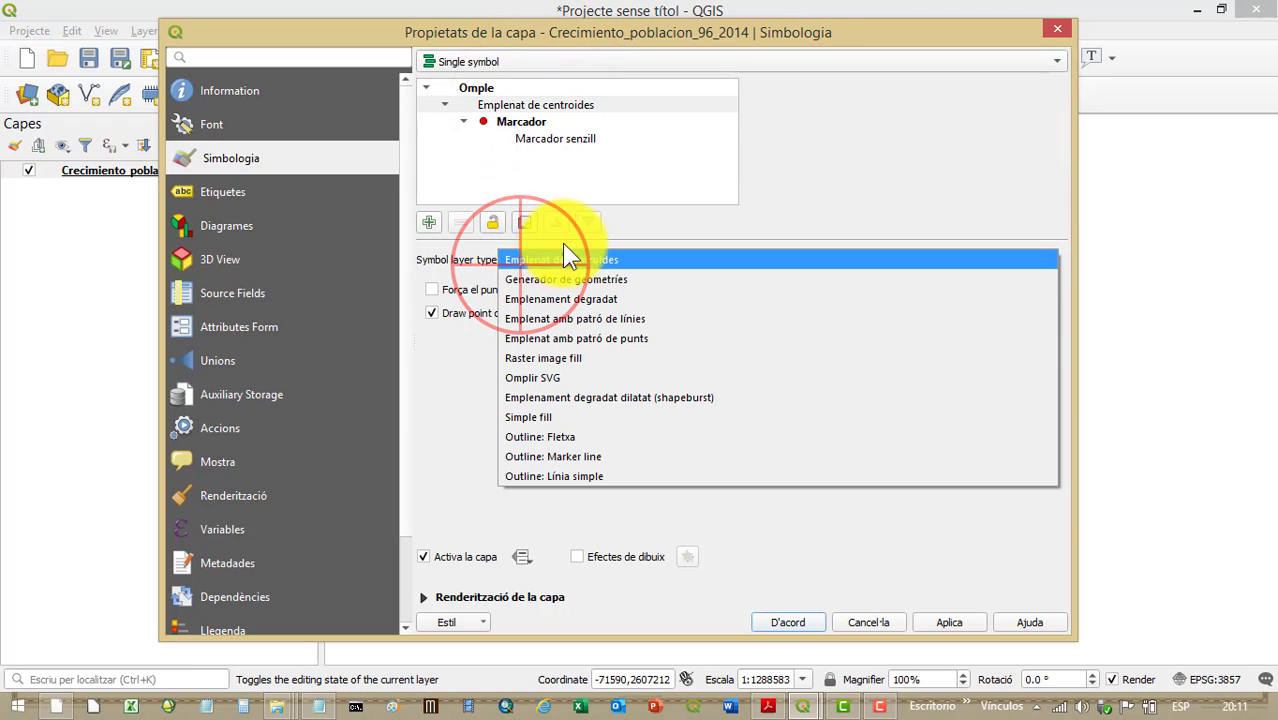
pyautogui.click(557, 416)
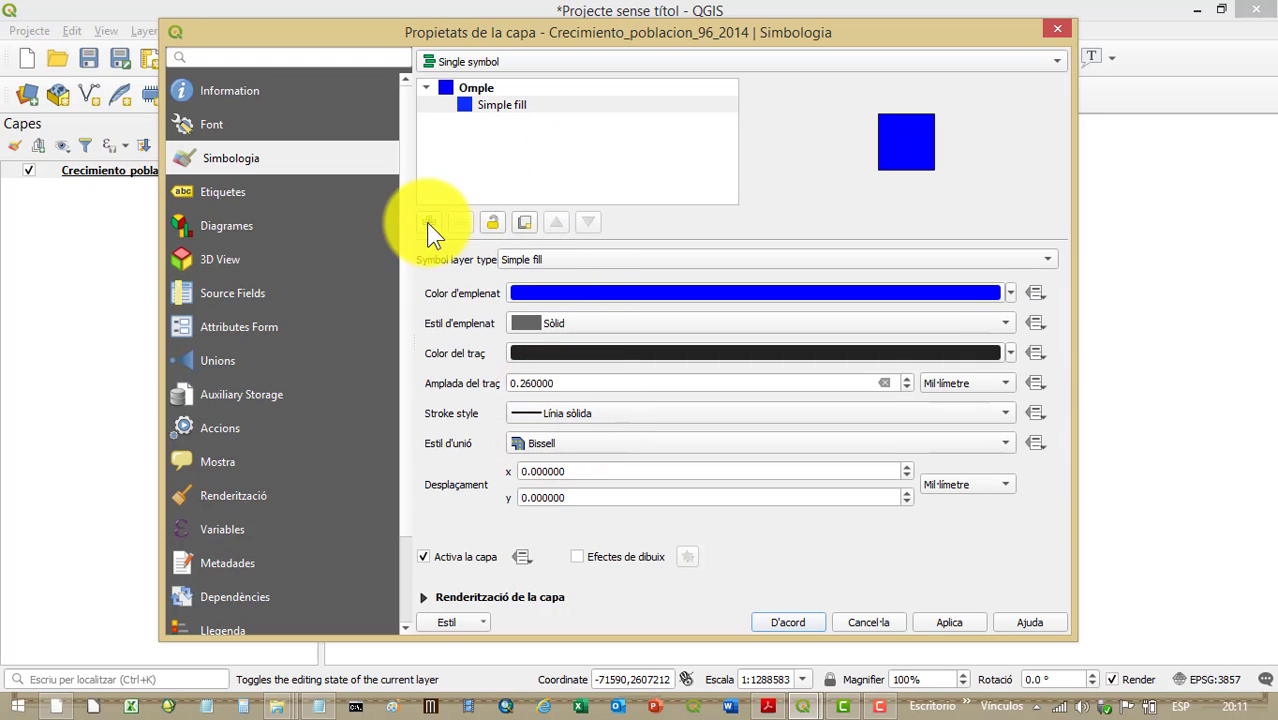
pyautogui.click(928, 622)
pyautogui.click(792, 619)
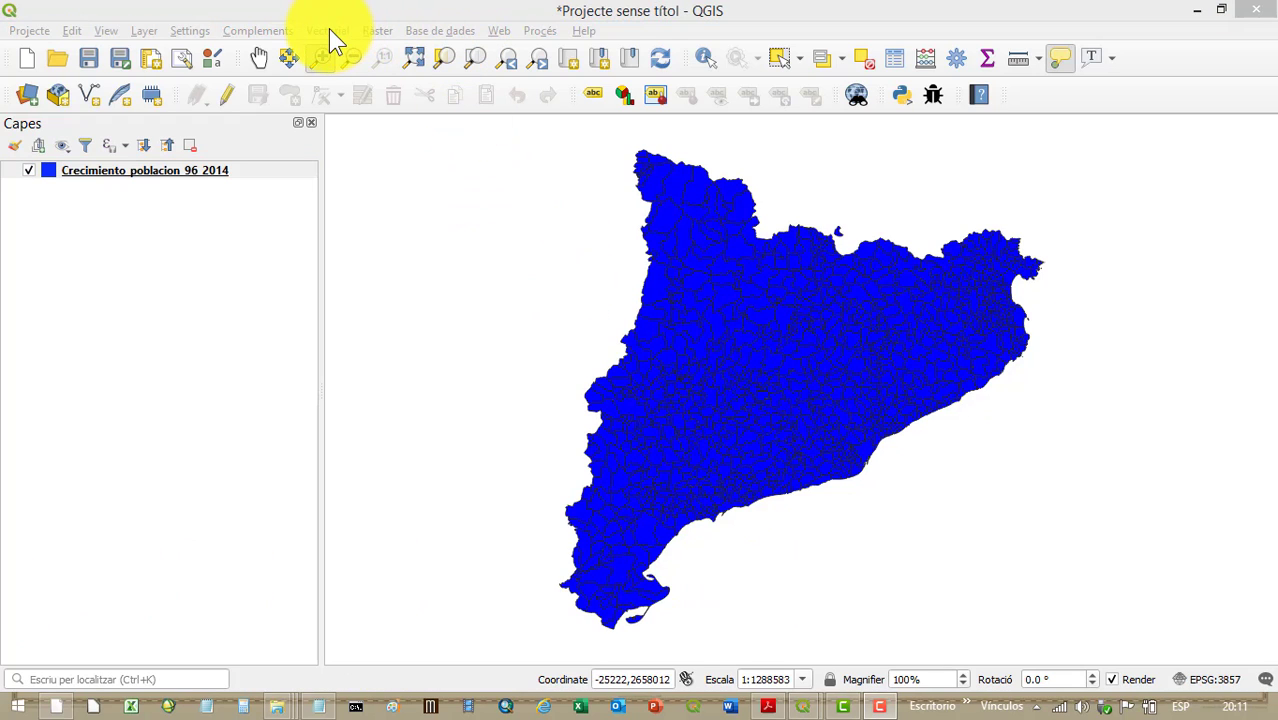
# Open the plugin manager and review the list of installed plugins
pyautogui.click(271, 30)
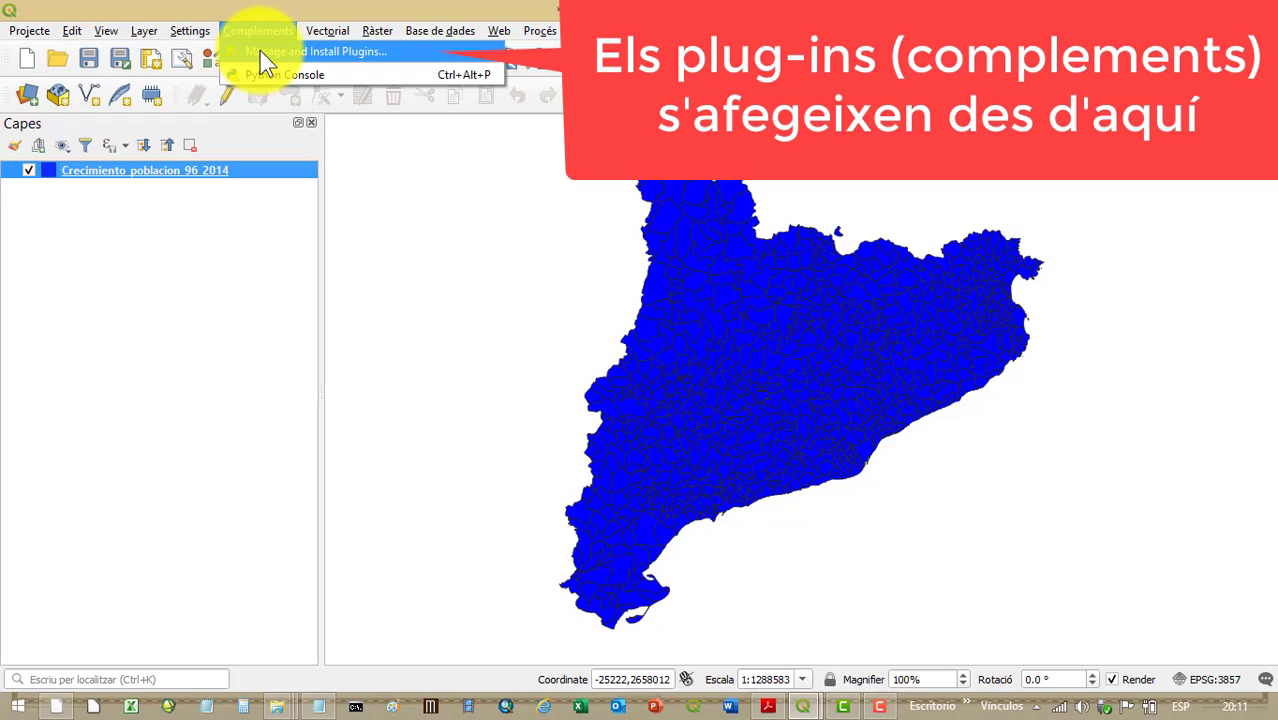
pyautogui.click(266, 53)
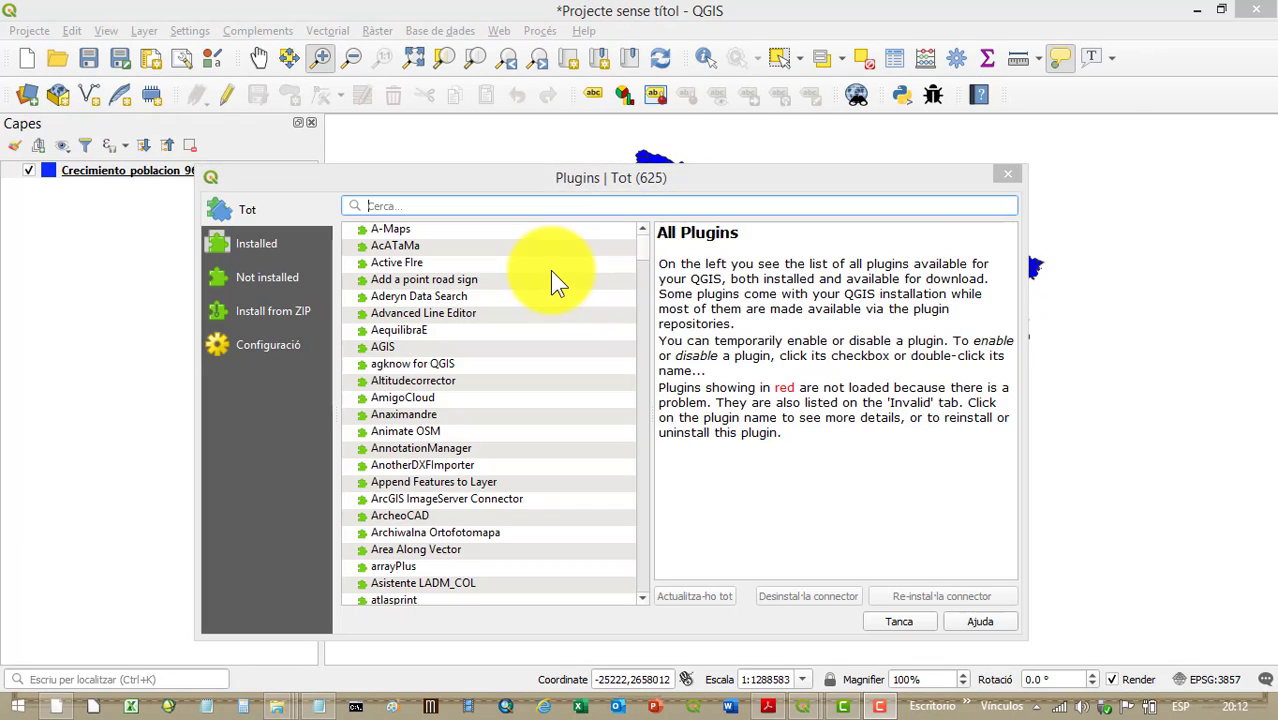
pyautogui.moveTo(511, 175); pyautogui.dragTo(620, 67)
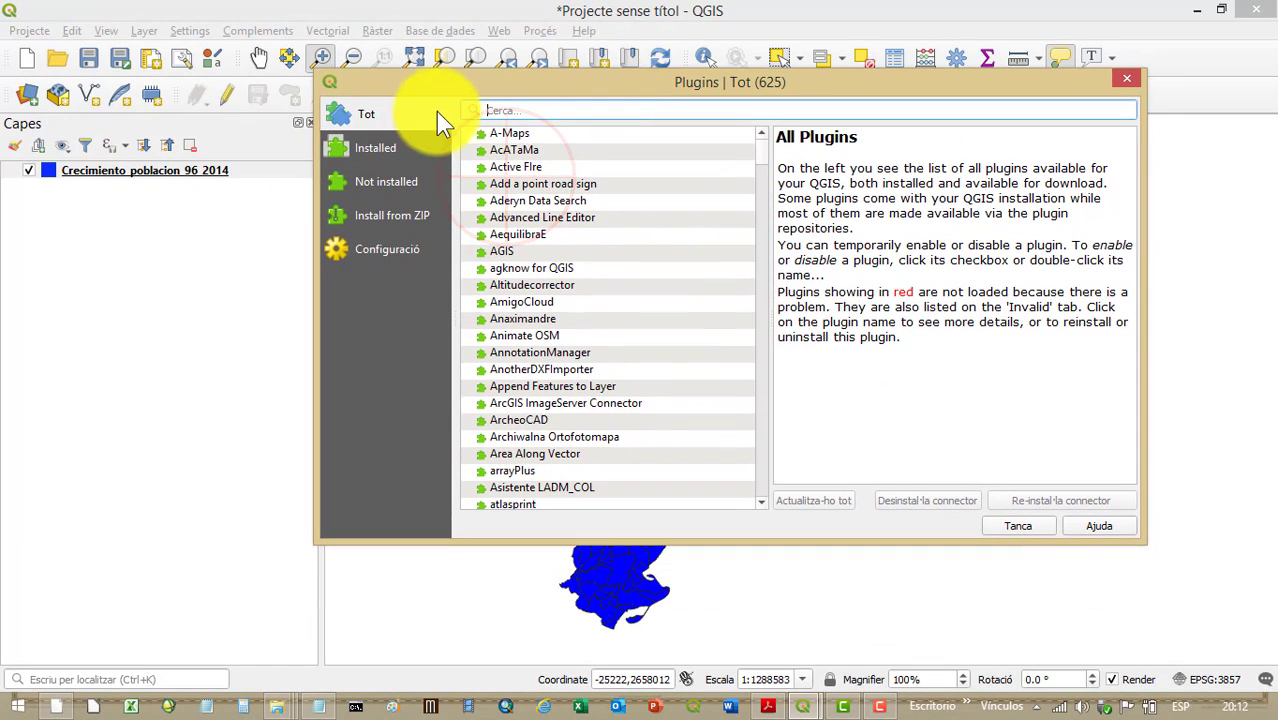
pyautogui.click(363, 149)
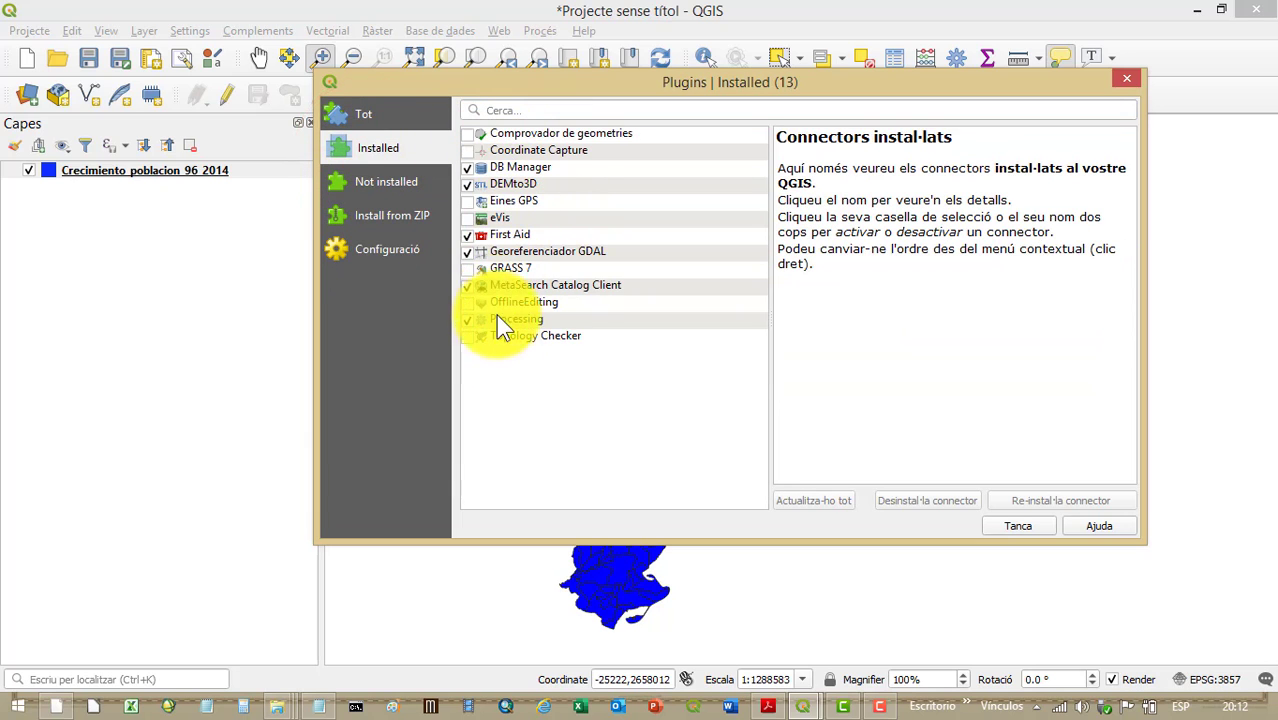
# Search all plugins for "dot map", install the Dot Map plugin and start its dot density tool
pyautogui.click(380, 114)
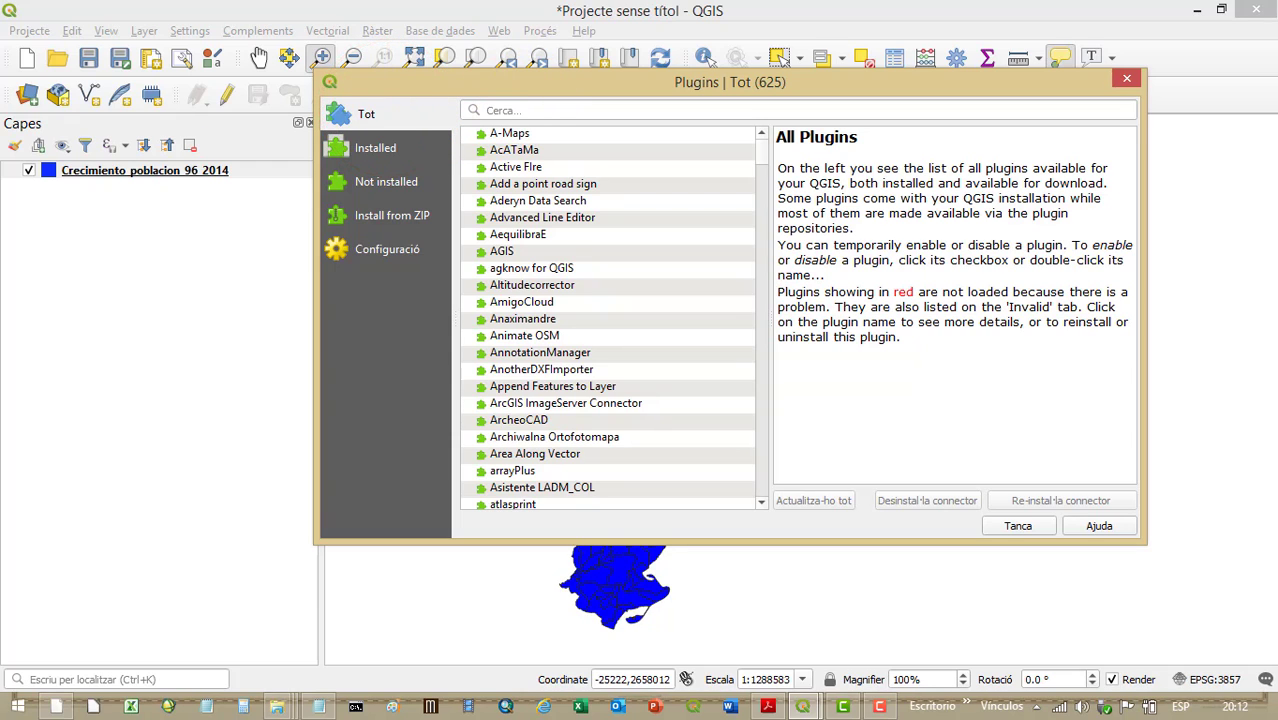
pyautogui.click(568, 110)
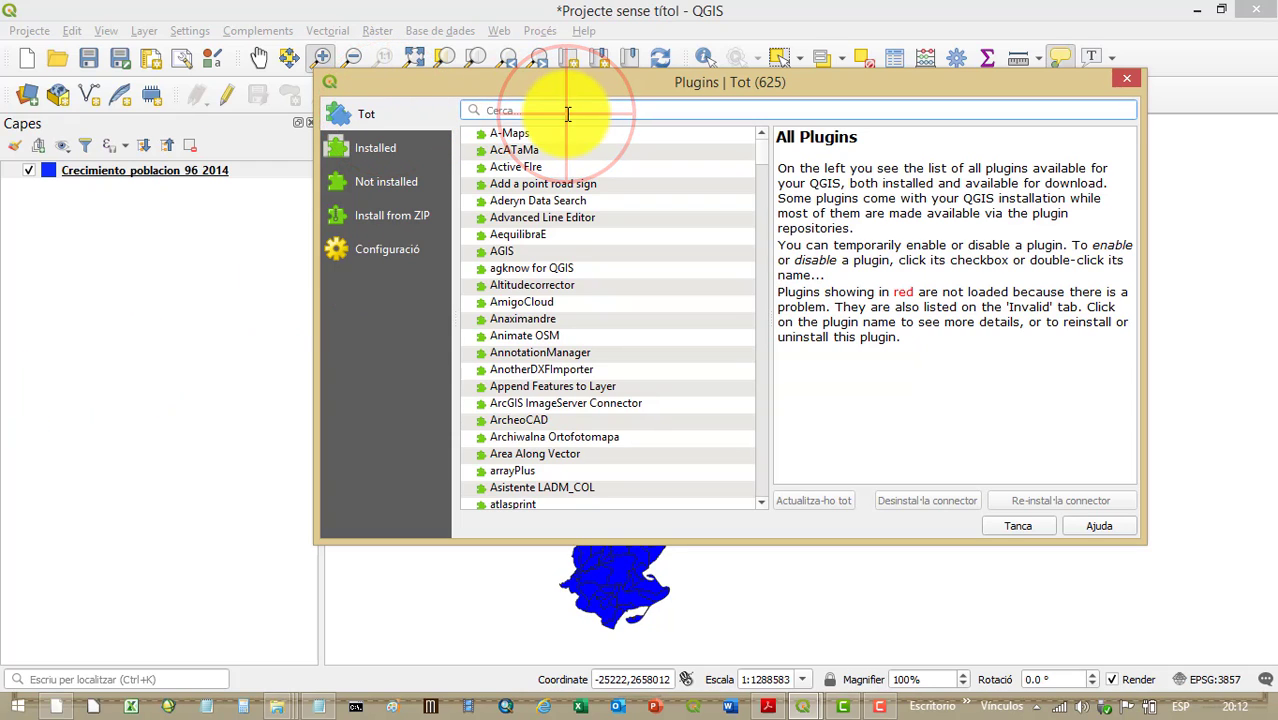
pyautogui.write('dot map')
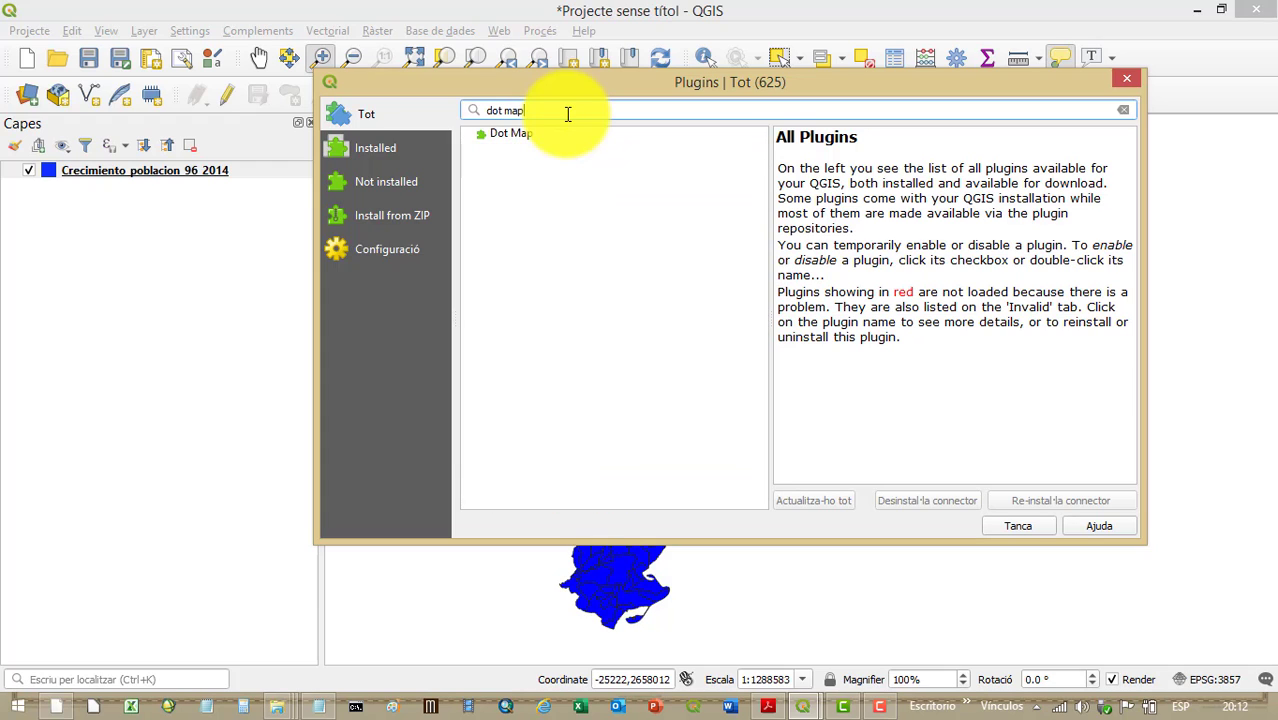
pyautogui.click(494, 134)
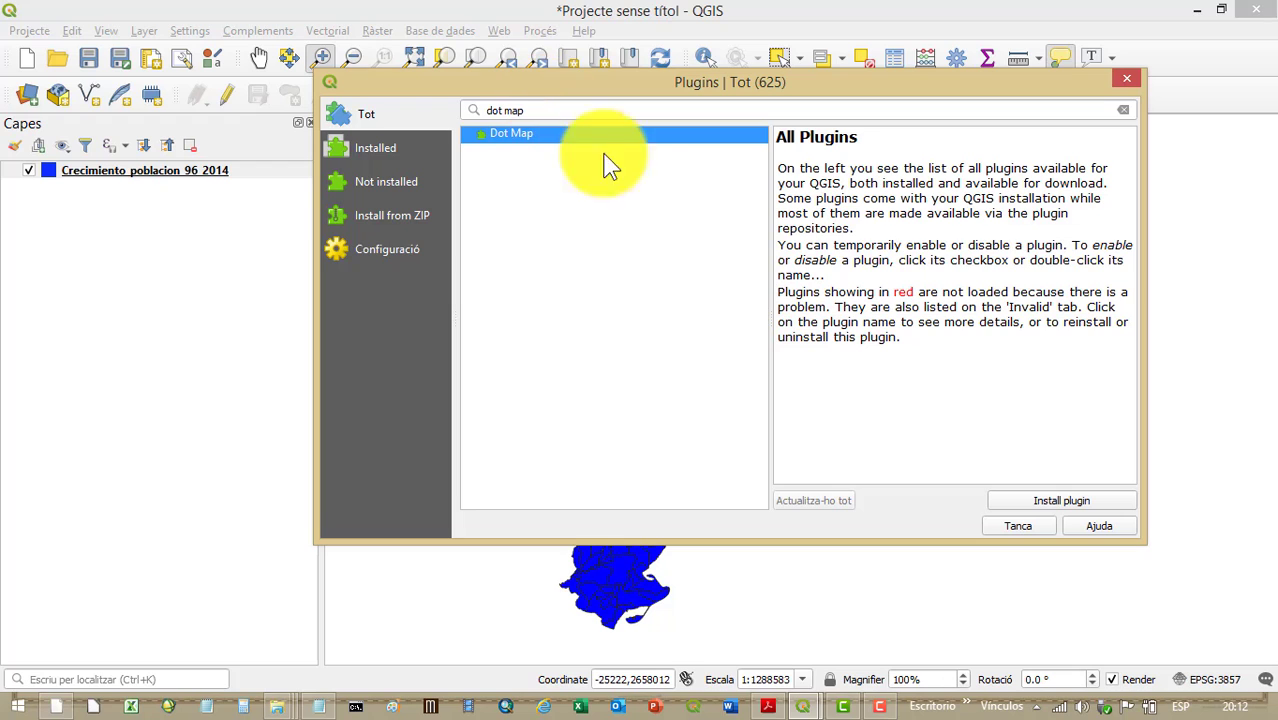
pyautogui.click(1019, 495)
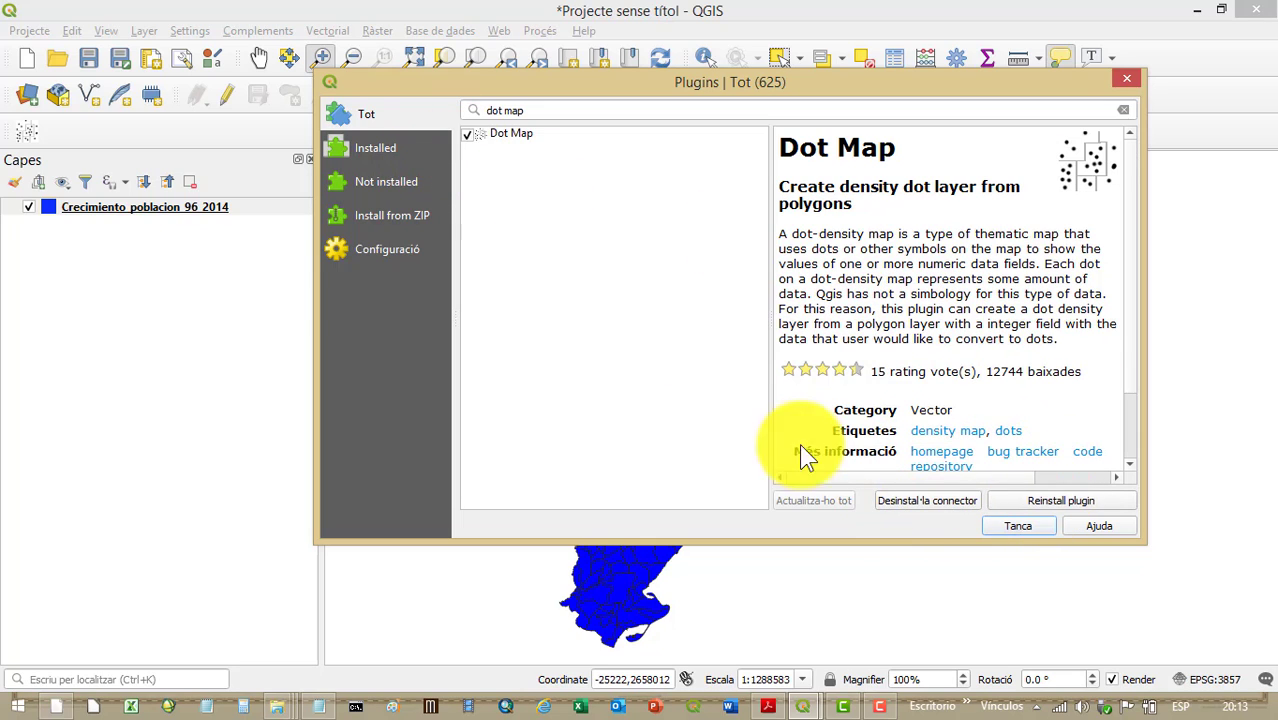
pyautogui.click(1007, 527)
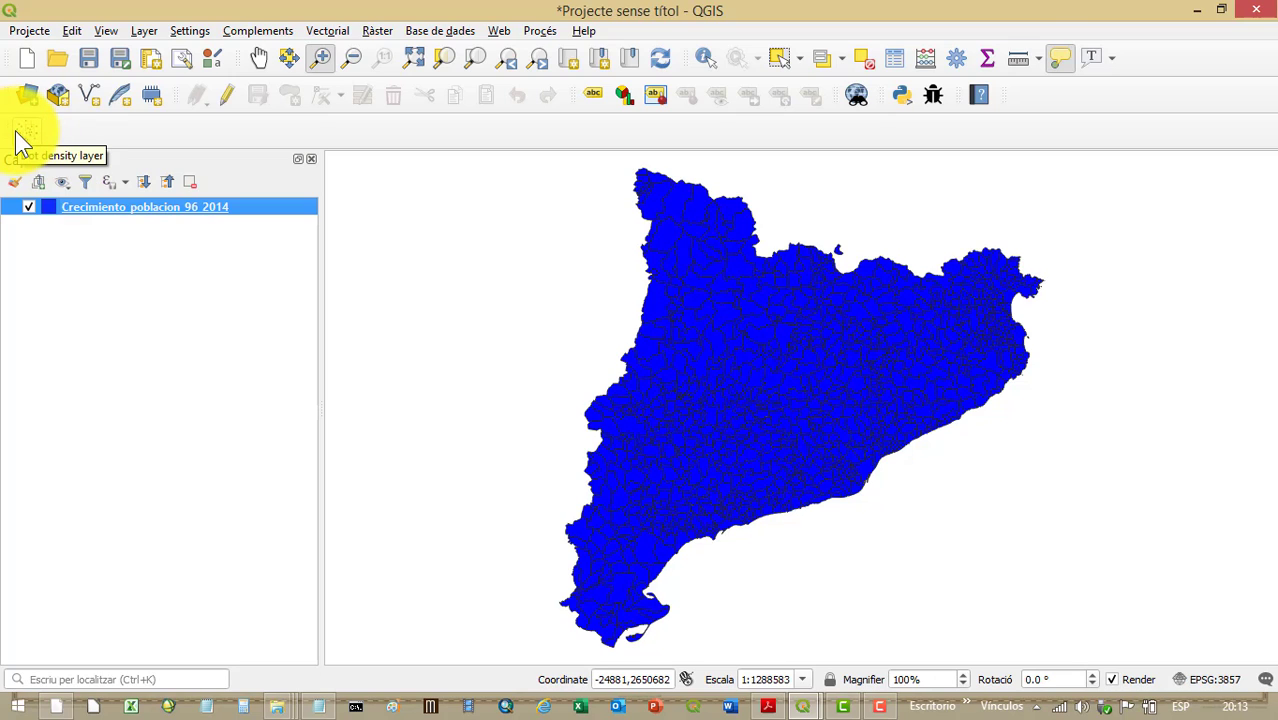
pyautogui.click(24, 134)
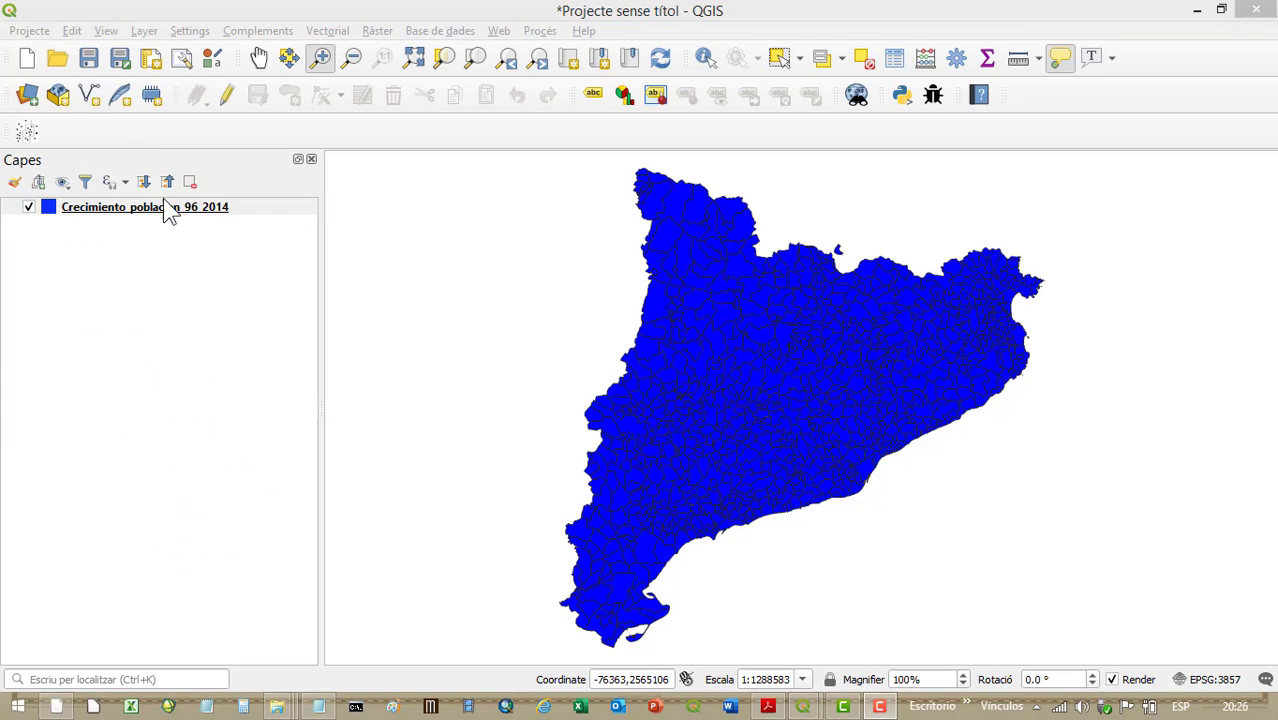
# Examine the lowest and highest DES_INT values in the Crecimiento_poblacion_96_2014 attribute table by sorting that field both ways
pyautogui.rightClick(100, 213)
pyautogui.click(152, 391)
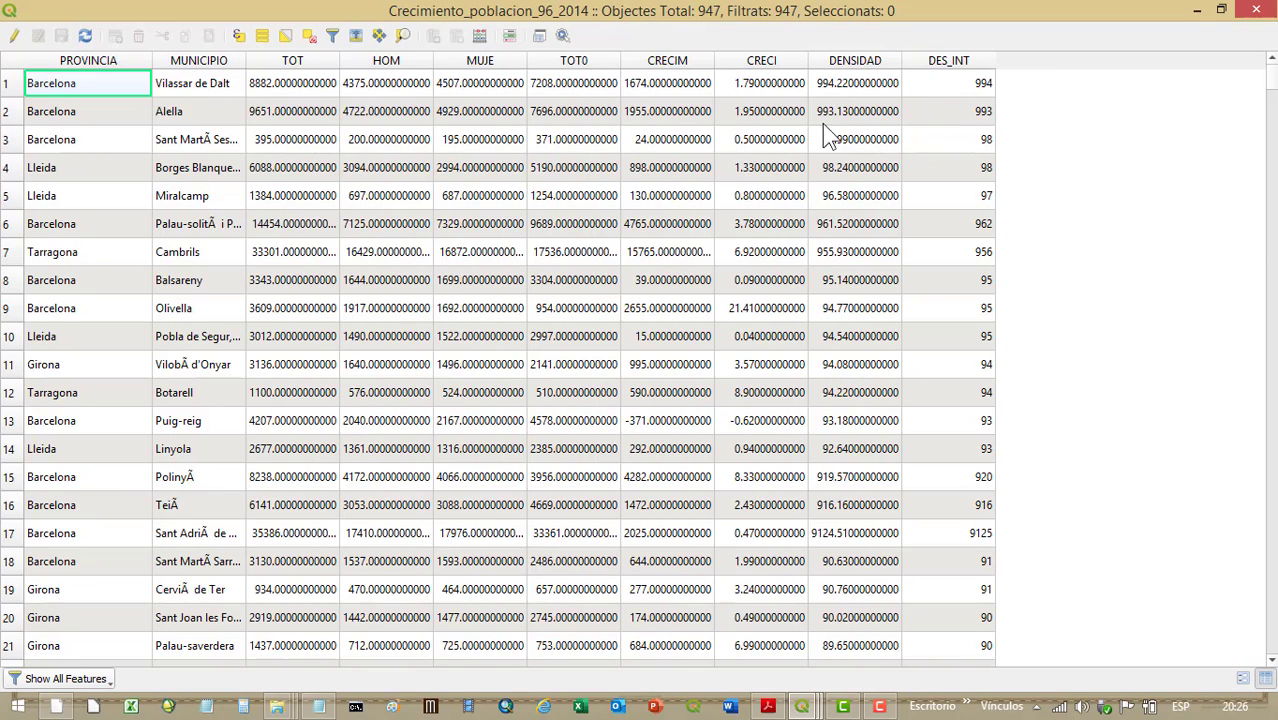
pyautogui.click(958, 62)
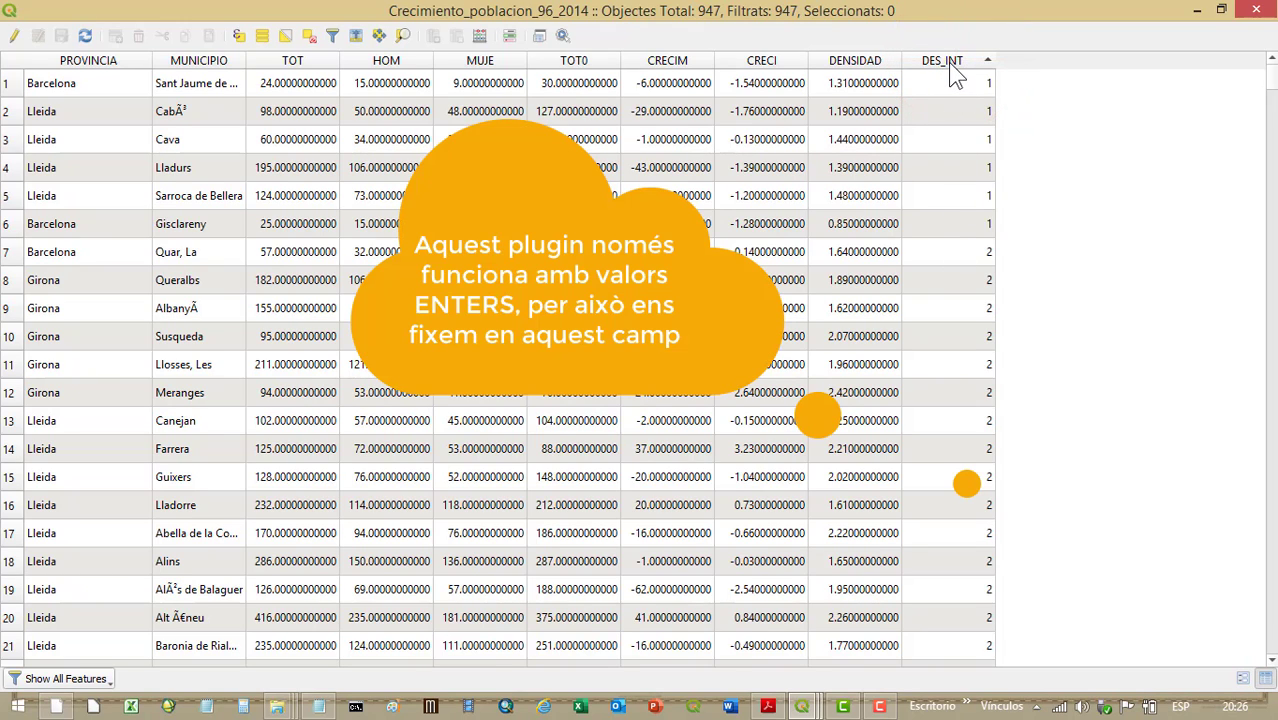
pyautogui.click(950, 62)
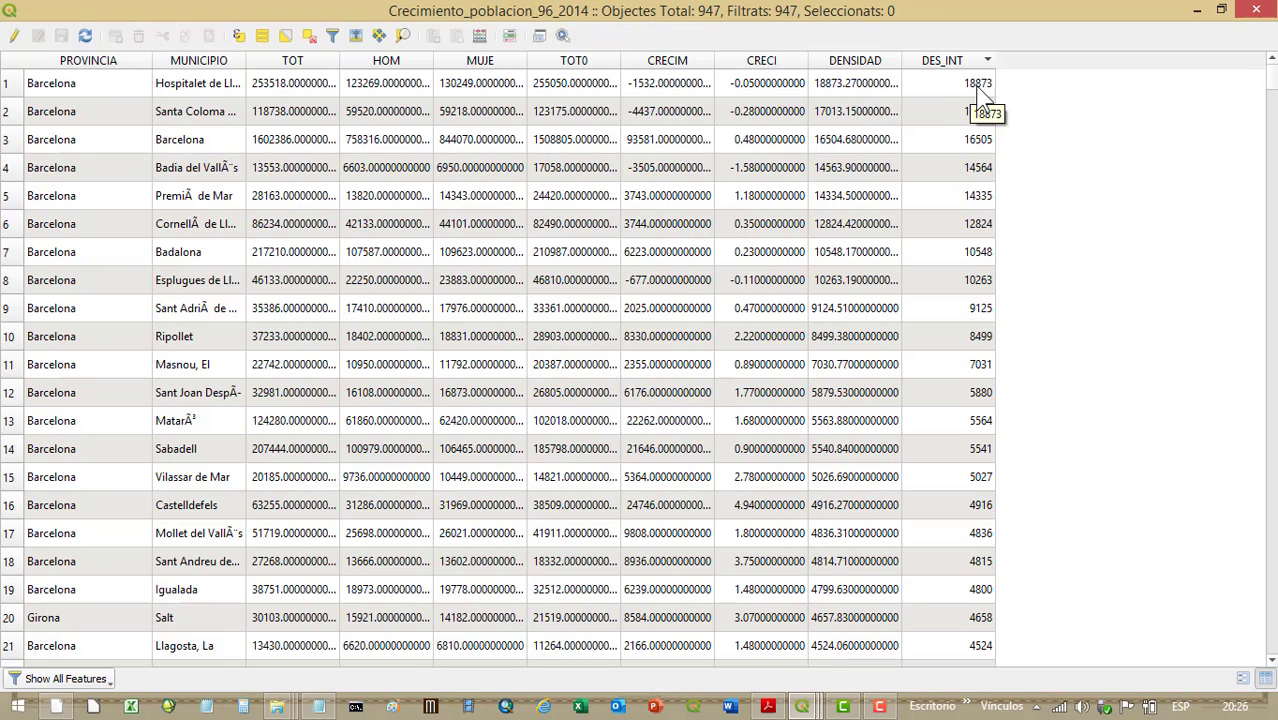
pyautogui.click(945, 61)
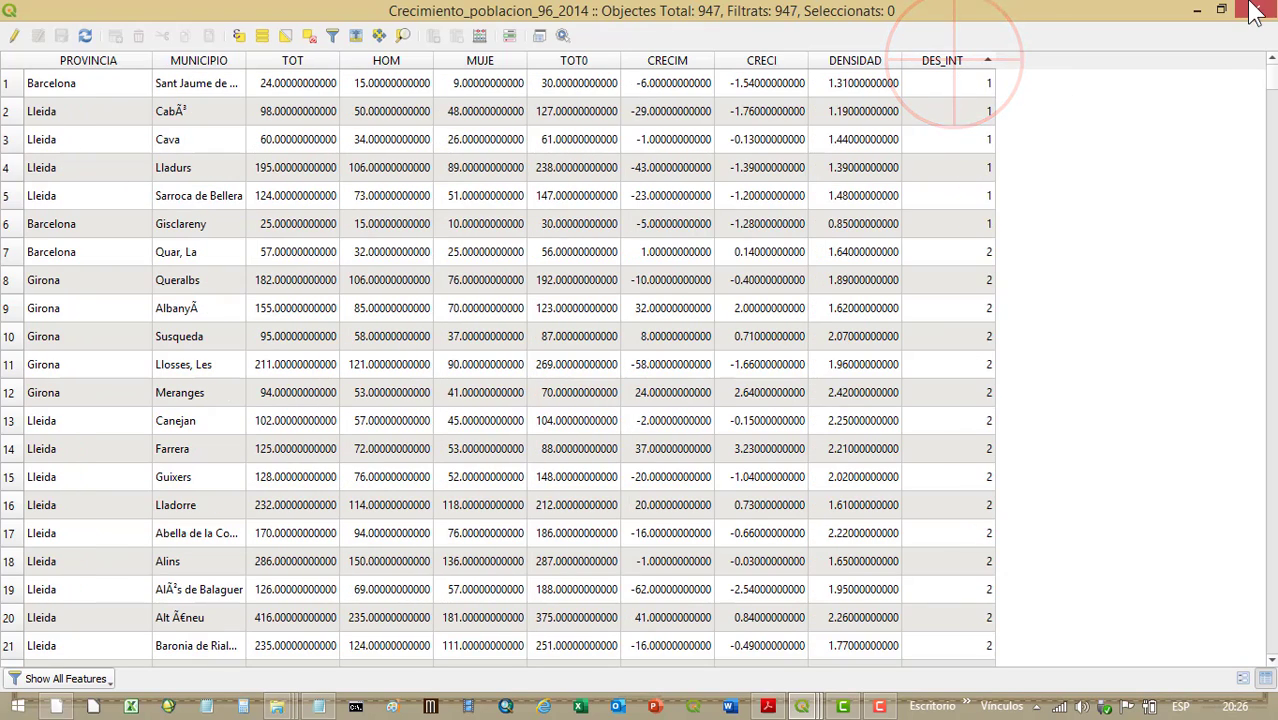
pyautogui.click(1197, 10)
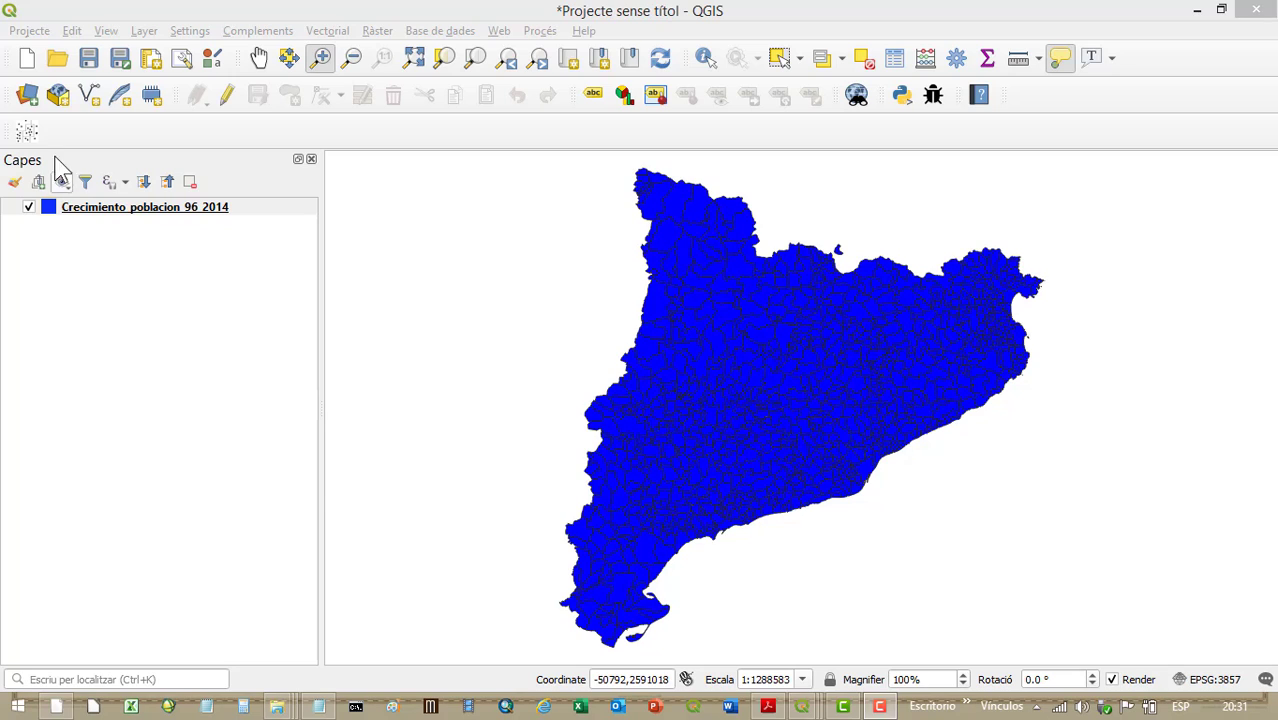
# Create a dot density layer from Crecimiento_poblacion_96_2014 using the integer field DES_INT with 1000 elements per dot, running the simulation first
pyautogui.click(26, 131)
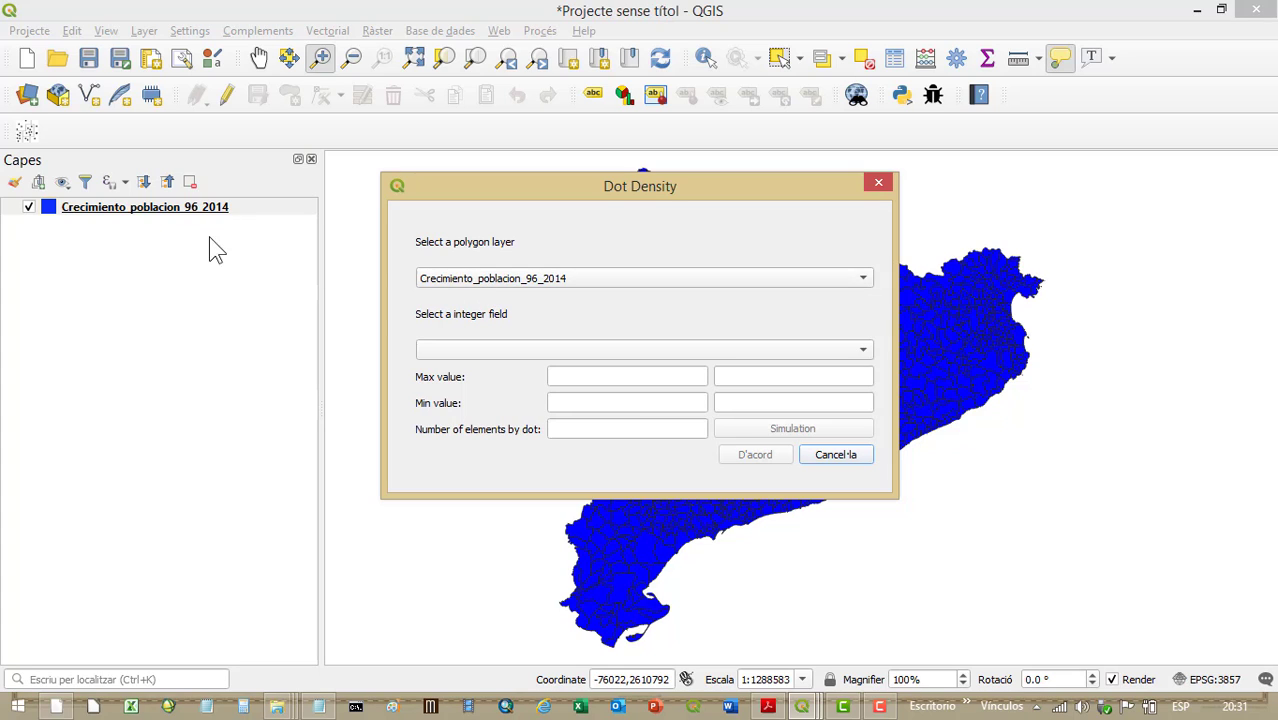
pyautogui.click(451, 281)
pyautogui.click(451, 281)
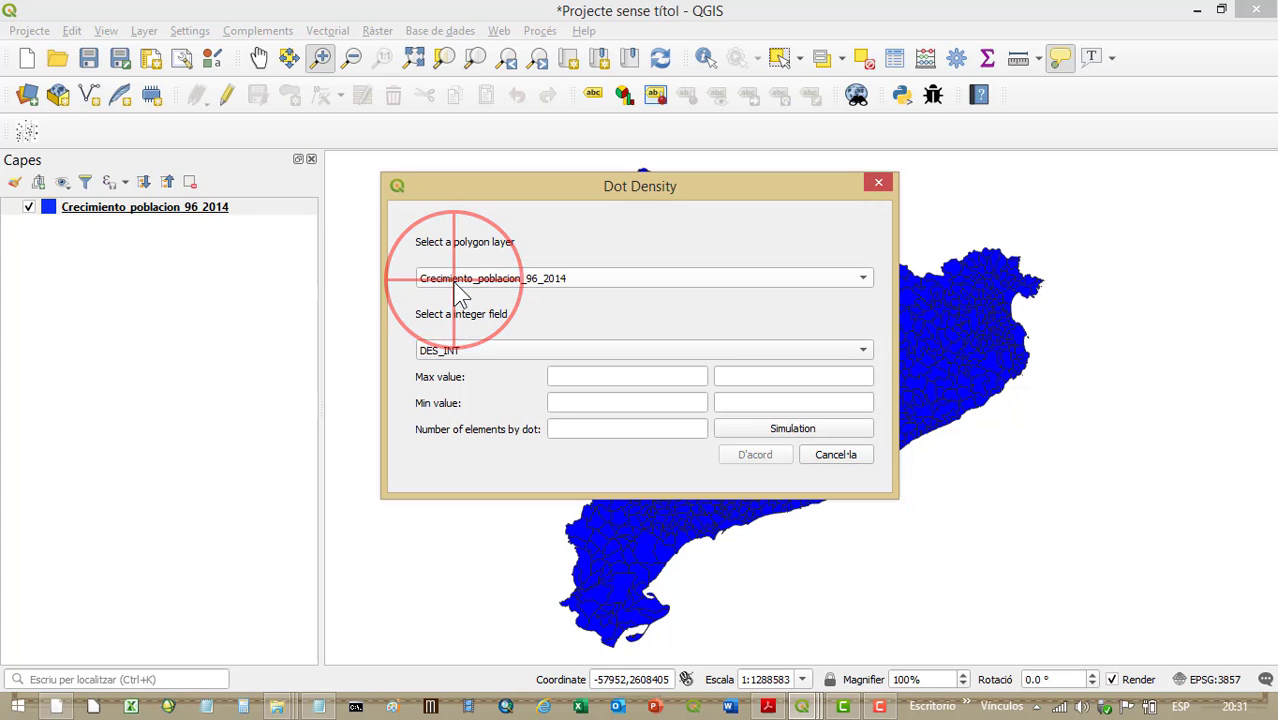
pyautogui.click(447, 354)
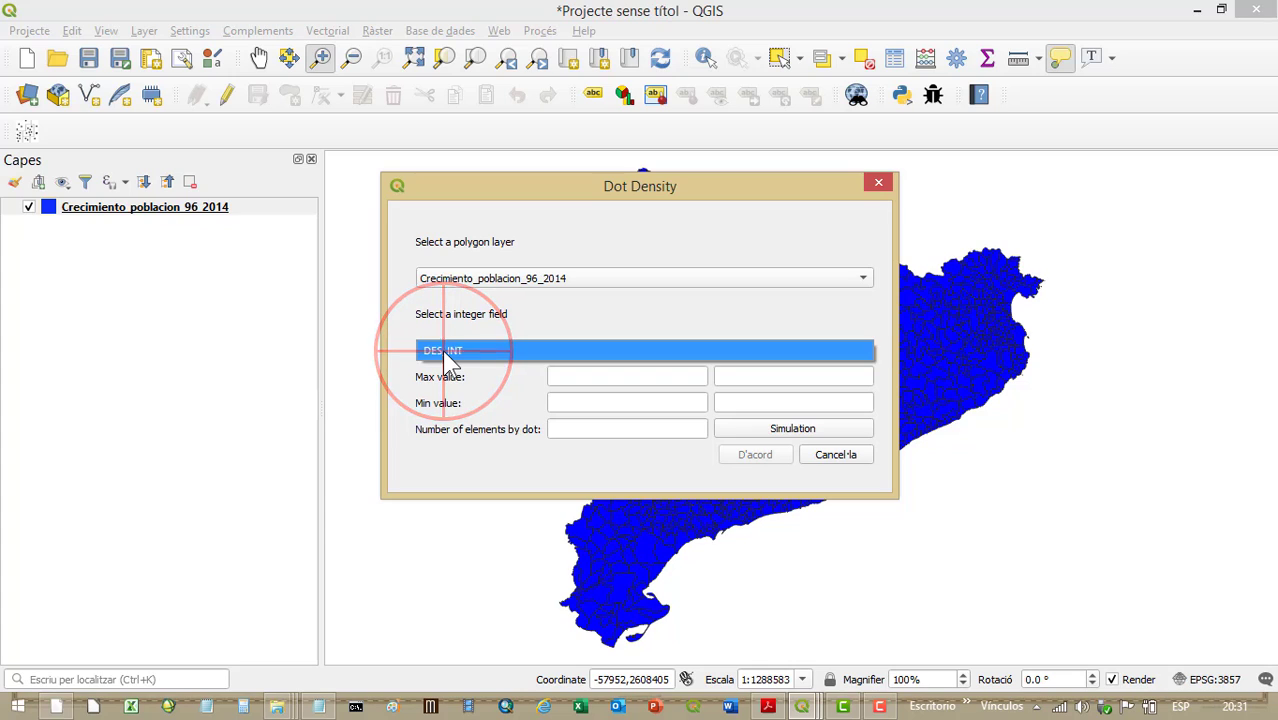
pyautogui.click(444, 353)
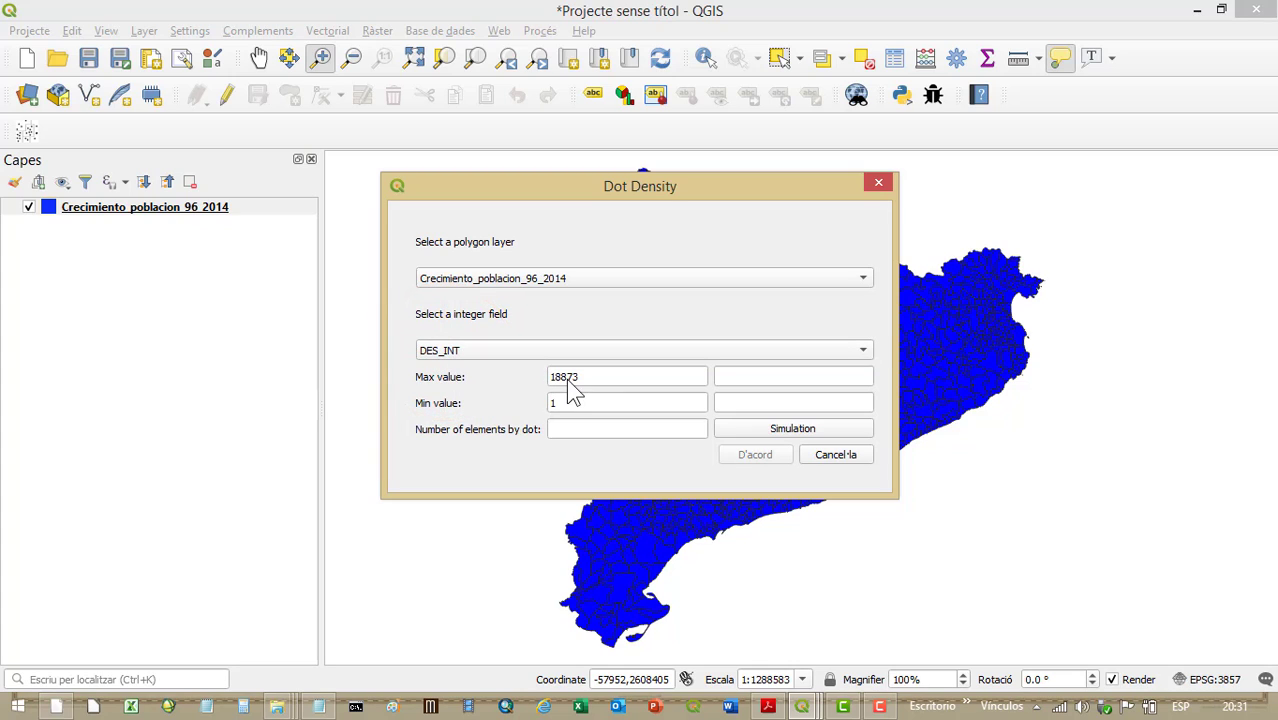
pyautogui.click(566, 428)
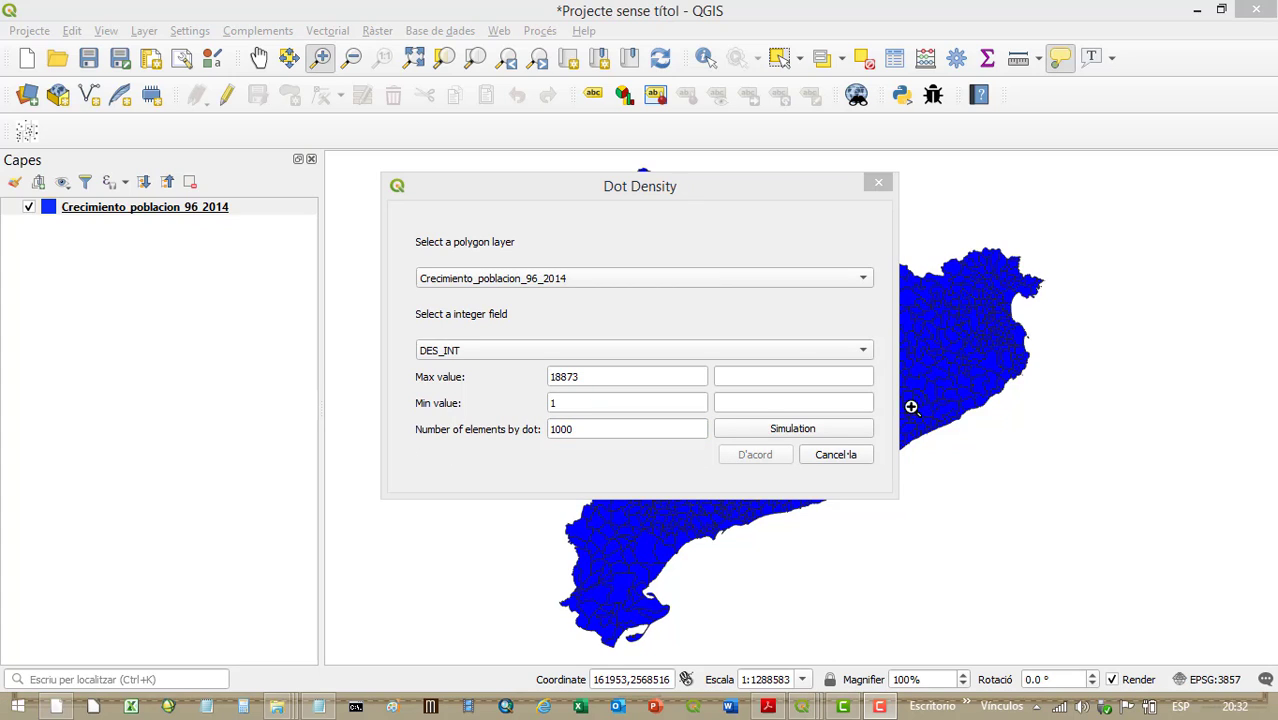
pyautogui.click(830, 429)
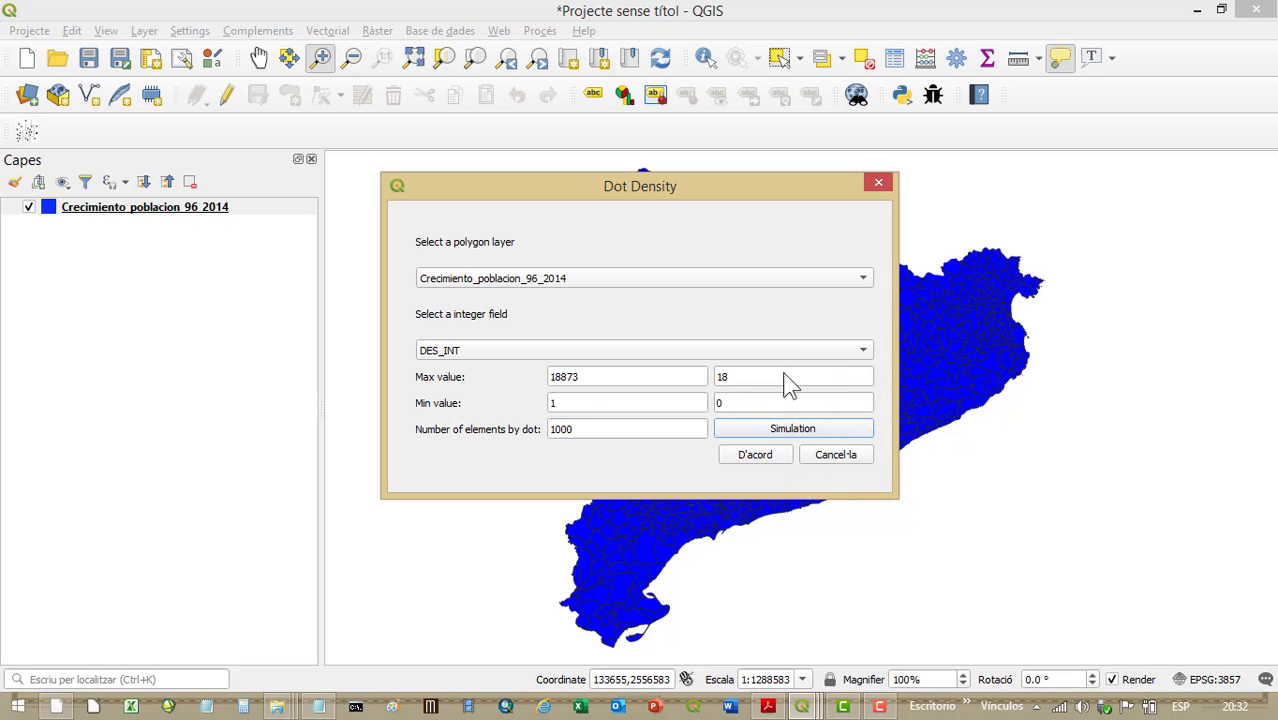
pyautogui.click(757, 453)
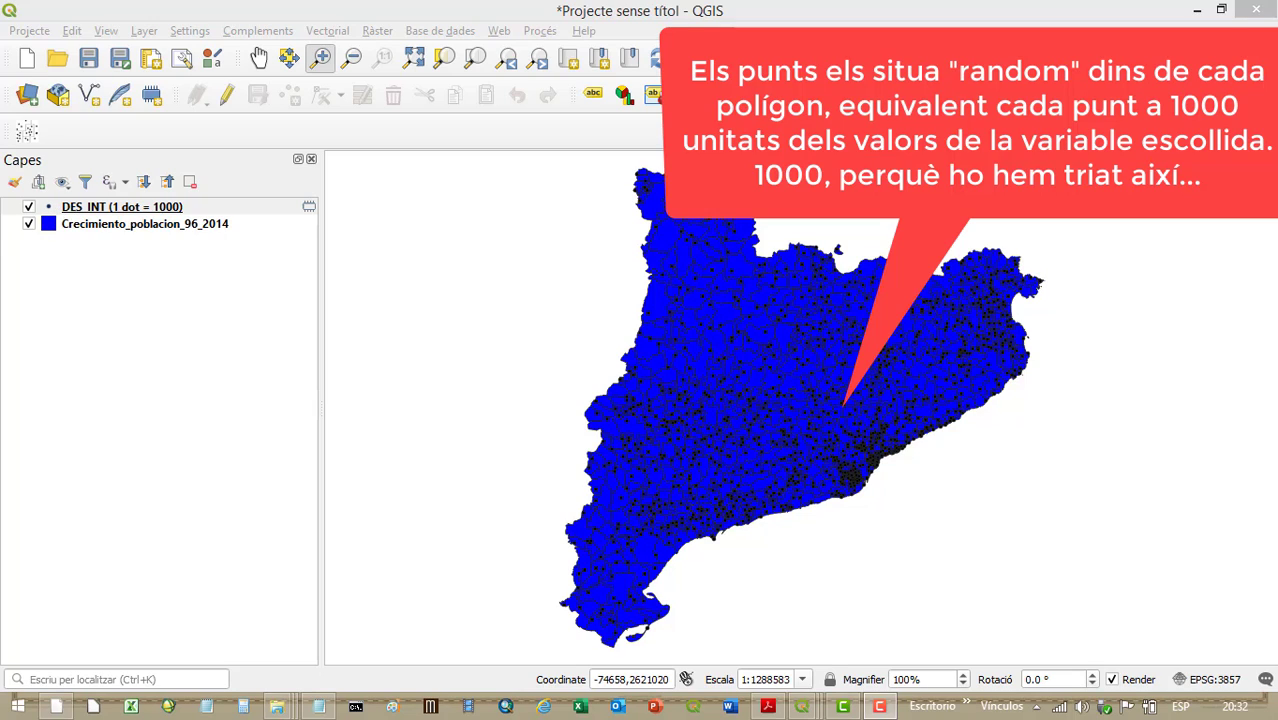
# Hide the dot density layer DES_INT (1 dot = 1000) on the map
pyautogui.click(157, 206)
pyautogui.rightClick(66, 244)
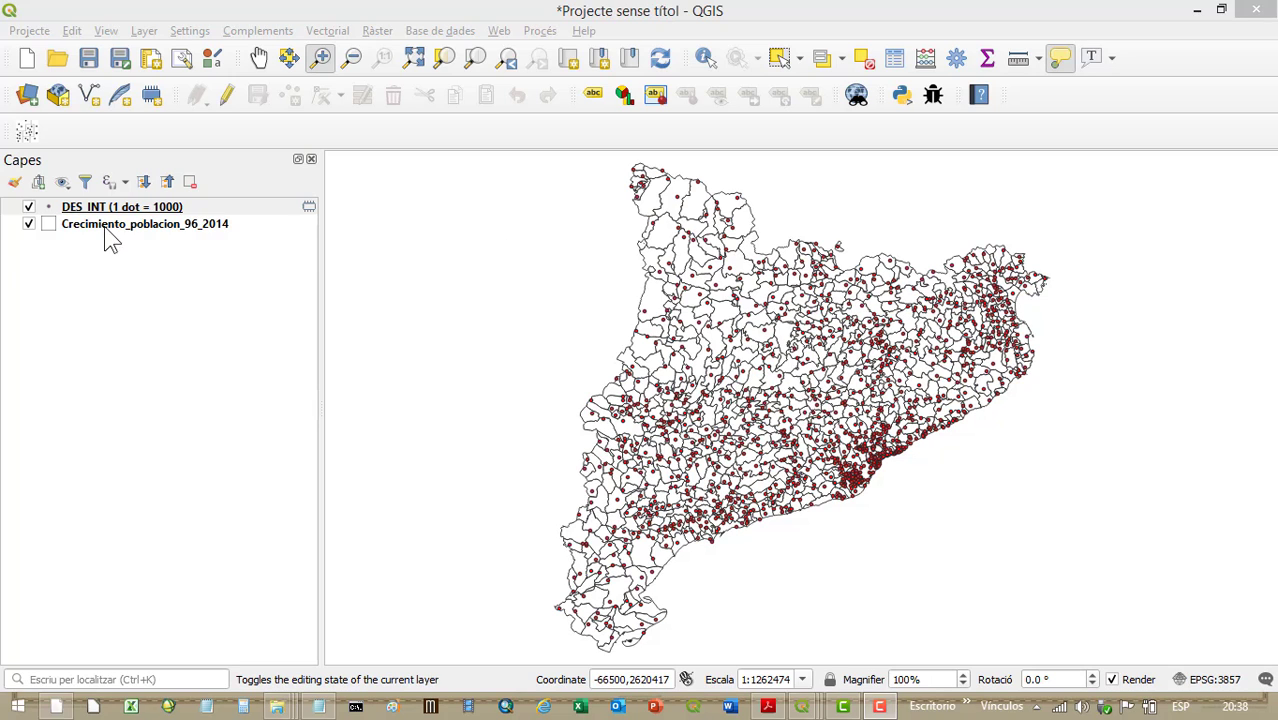
pyautogui.click(29, 207)
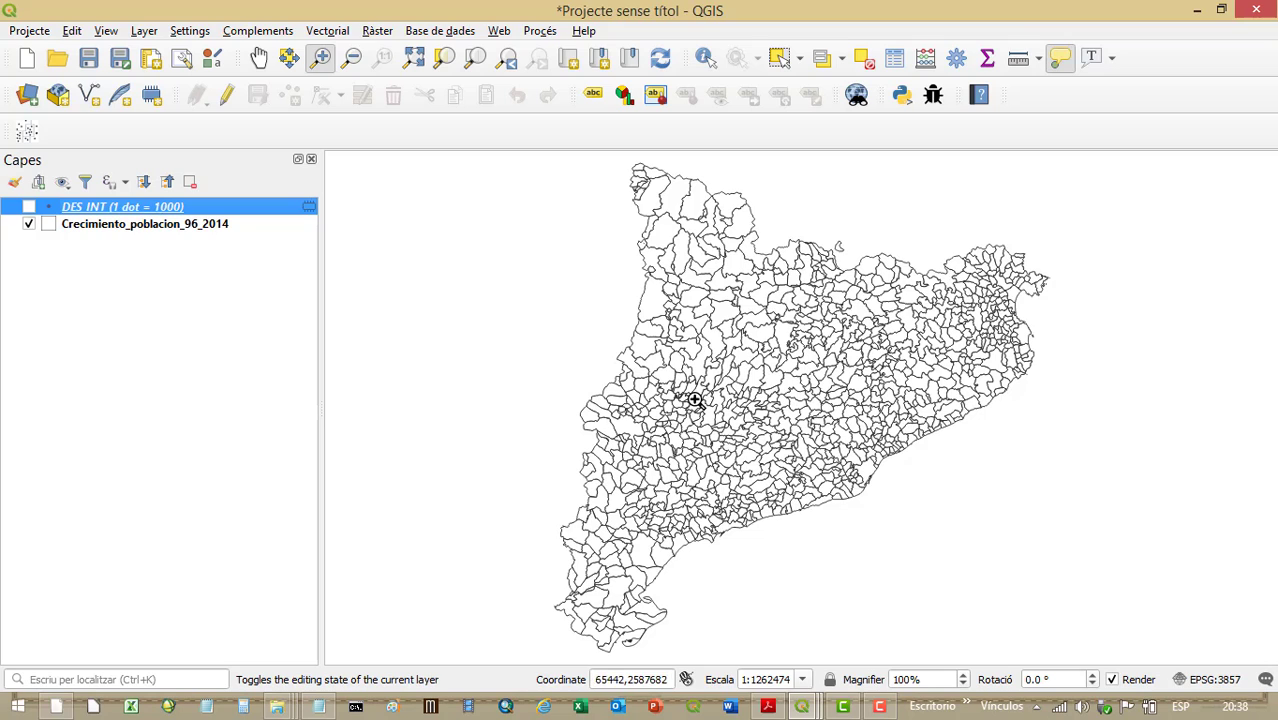
# Enable pie chart diagrams on the Crecimiento_poblacion_96_2014 layer and remove the assigned DENSIDAD attribute
pyautogui.click(179, 223)
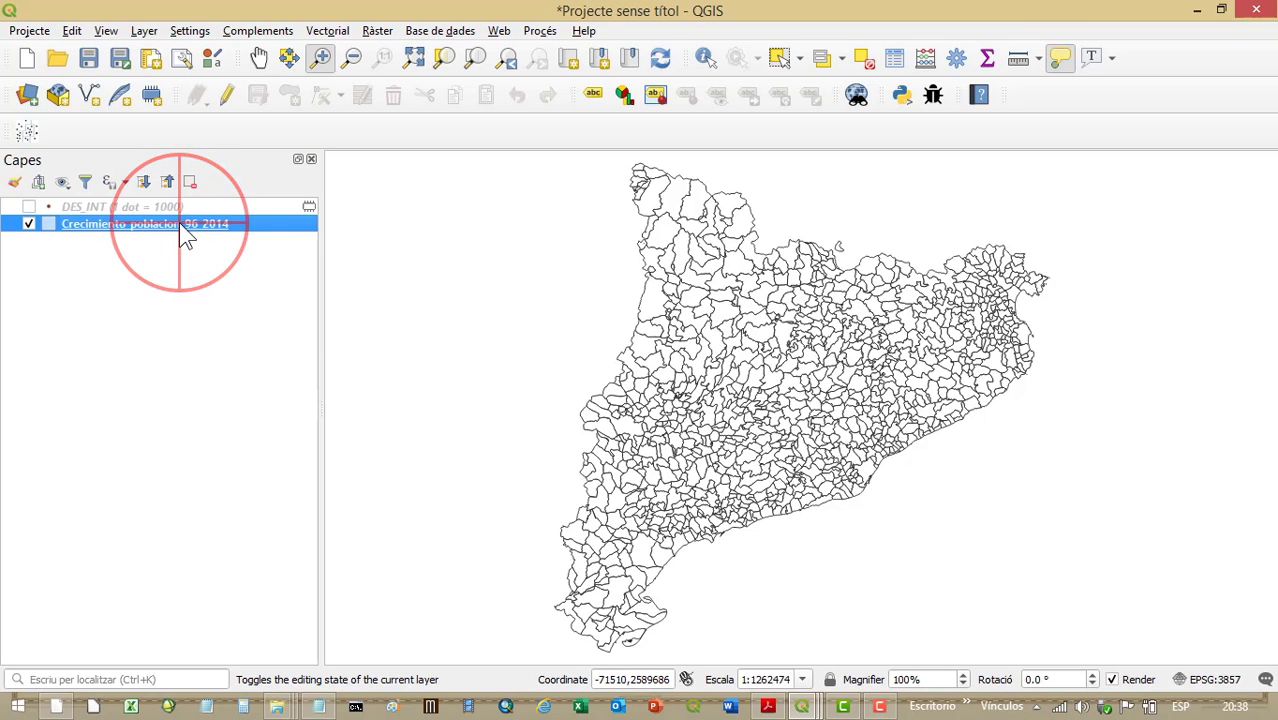
pyautogui.rightClick(179, 223)
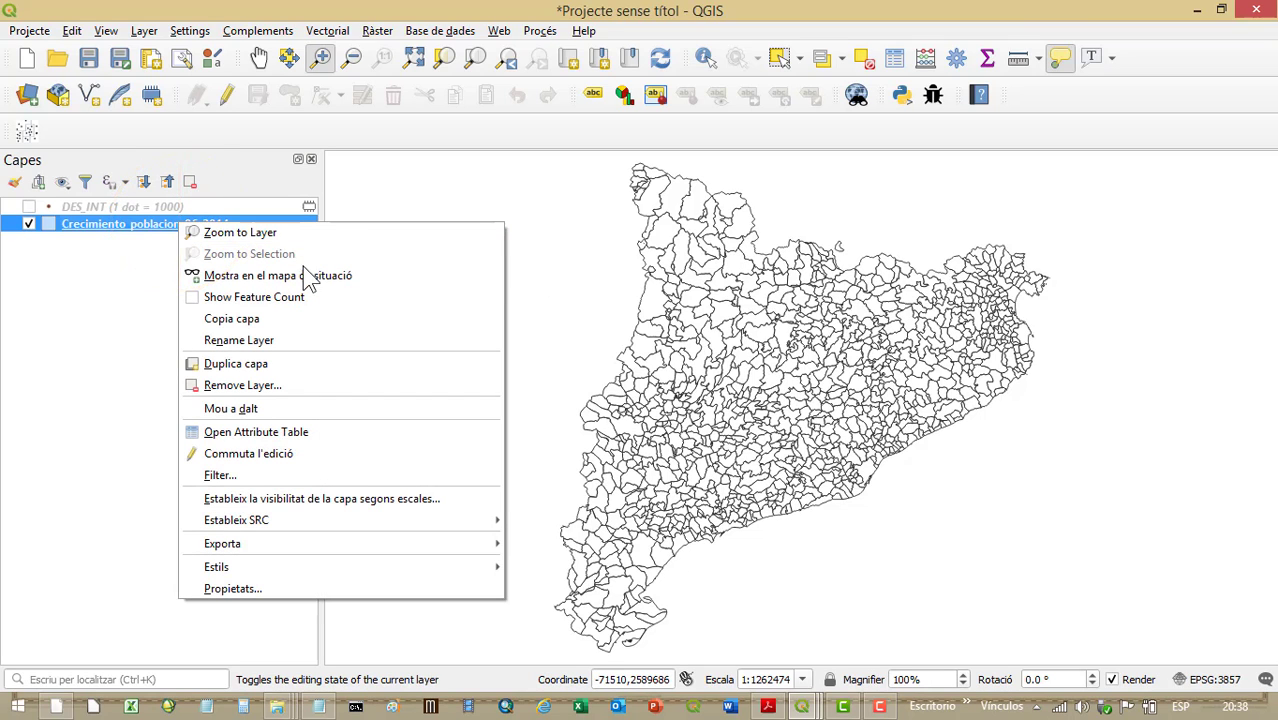
pyautogui.click(287, 589)
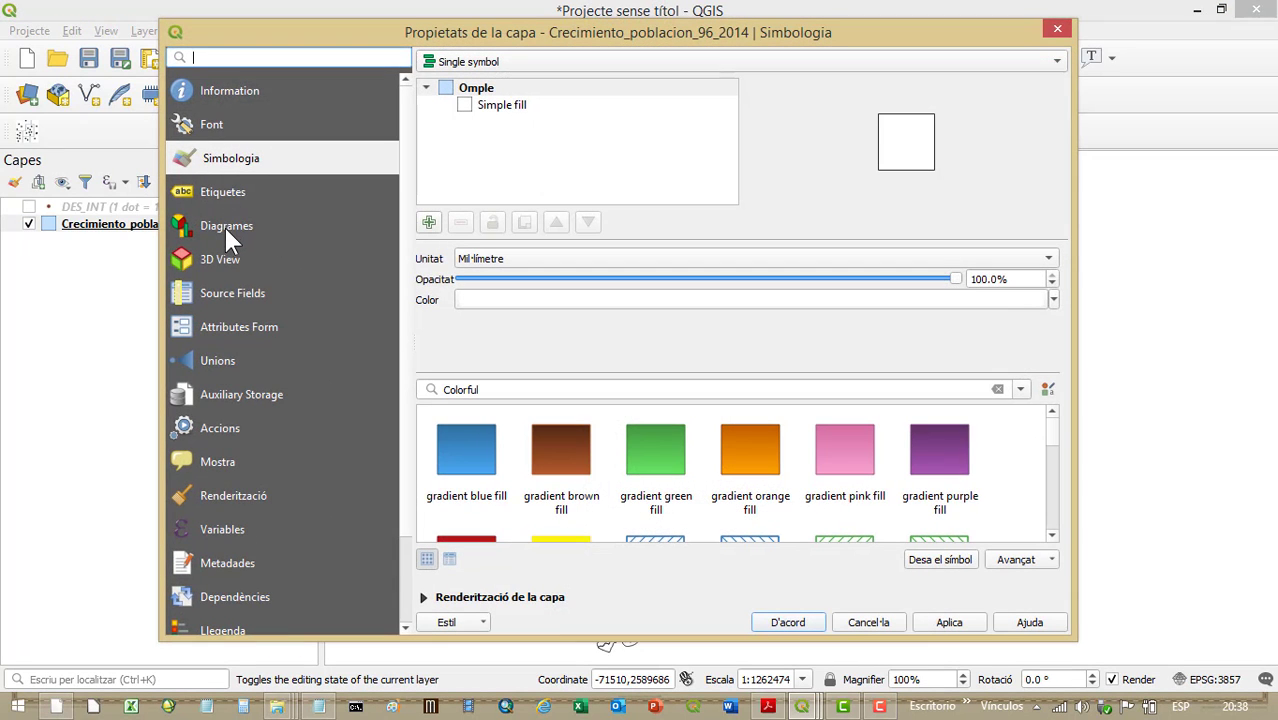
pyautogui.click(222, 227)
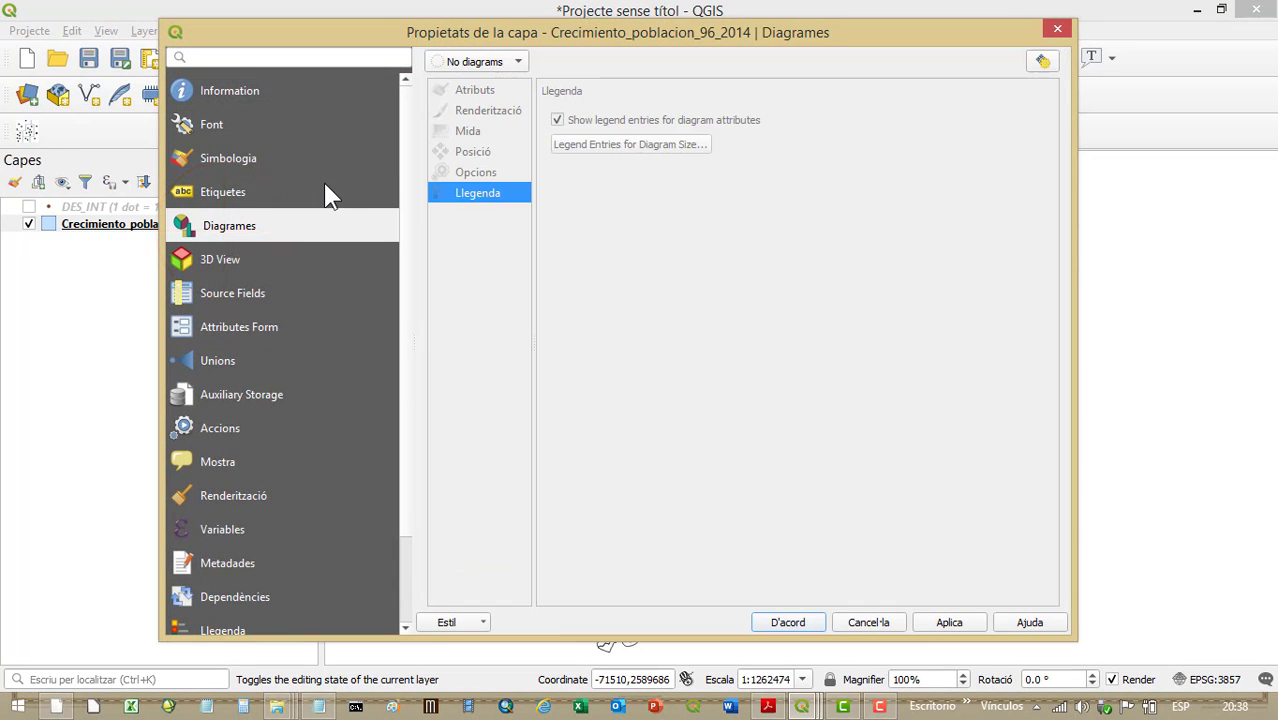
pyautogui.click(499, 70)
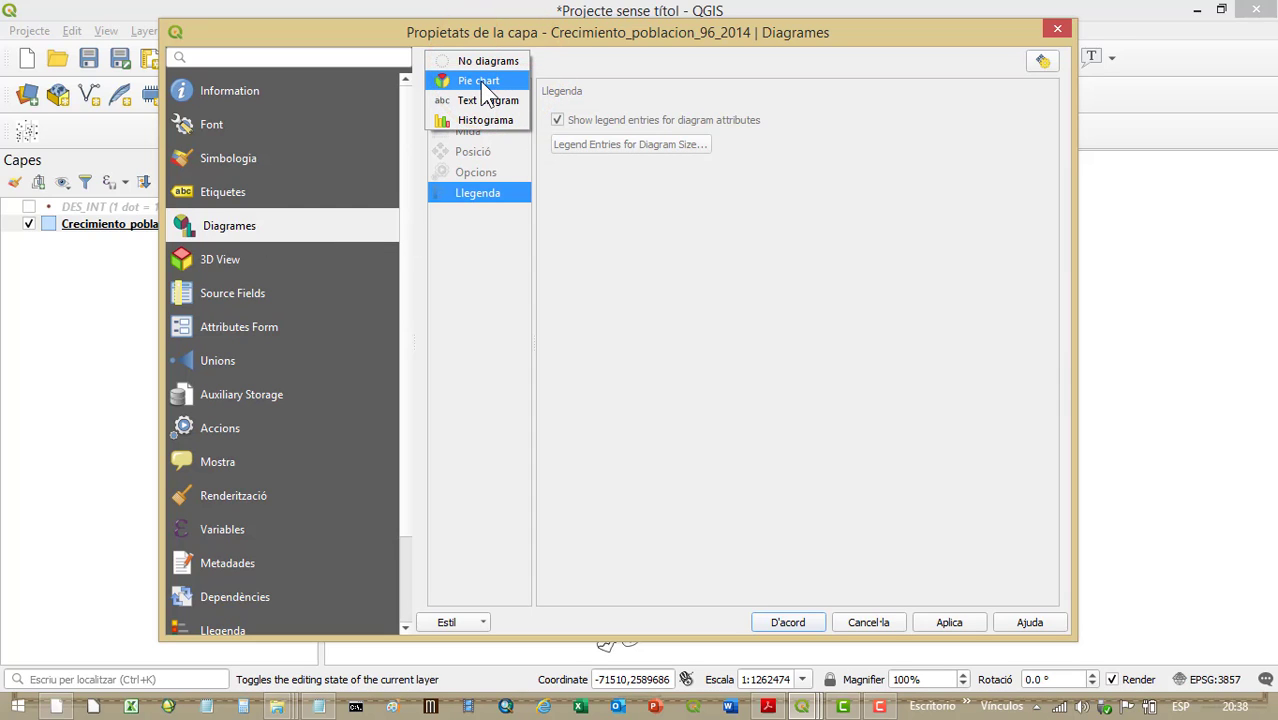
pyautogui.click(480, 81)
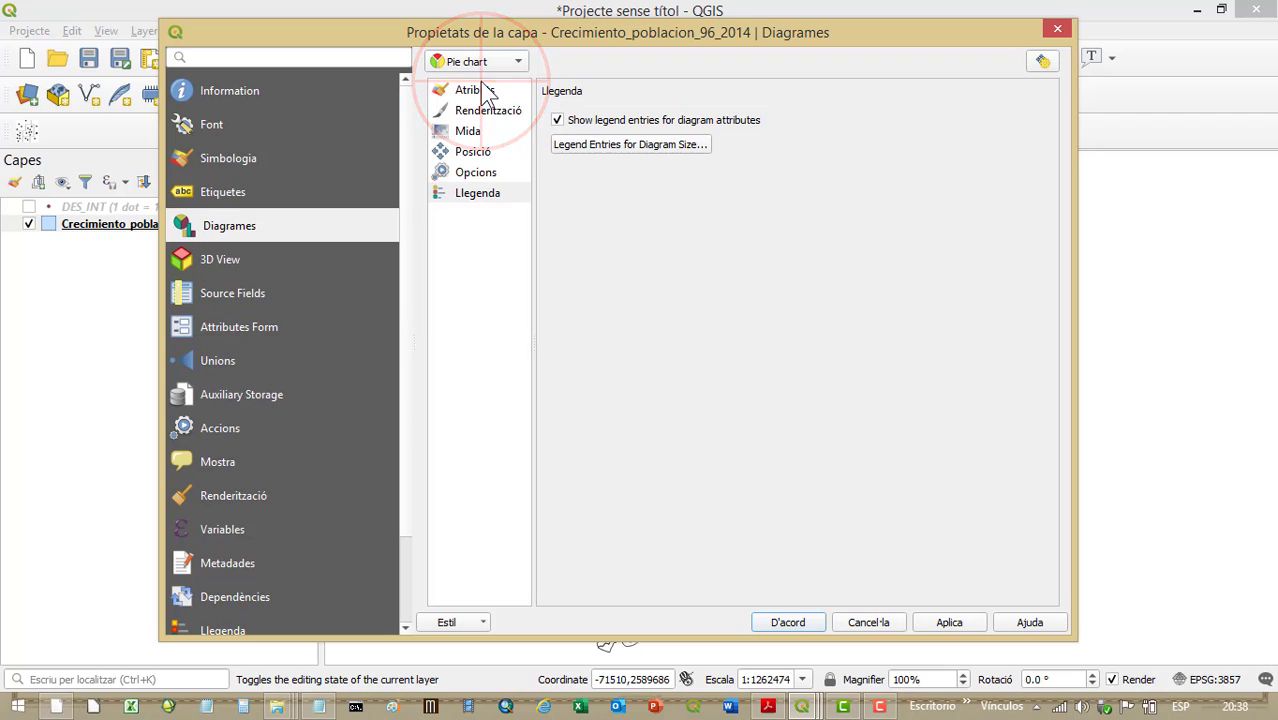
pyautogui.click(475, 89)
pyautogui.click(947, 144)
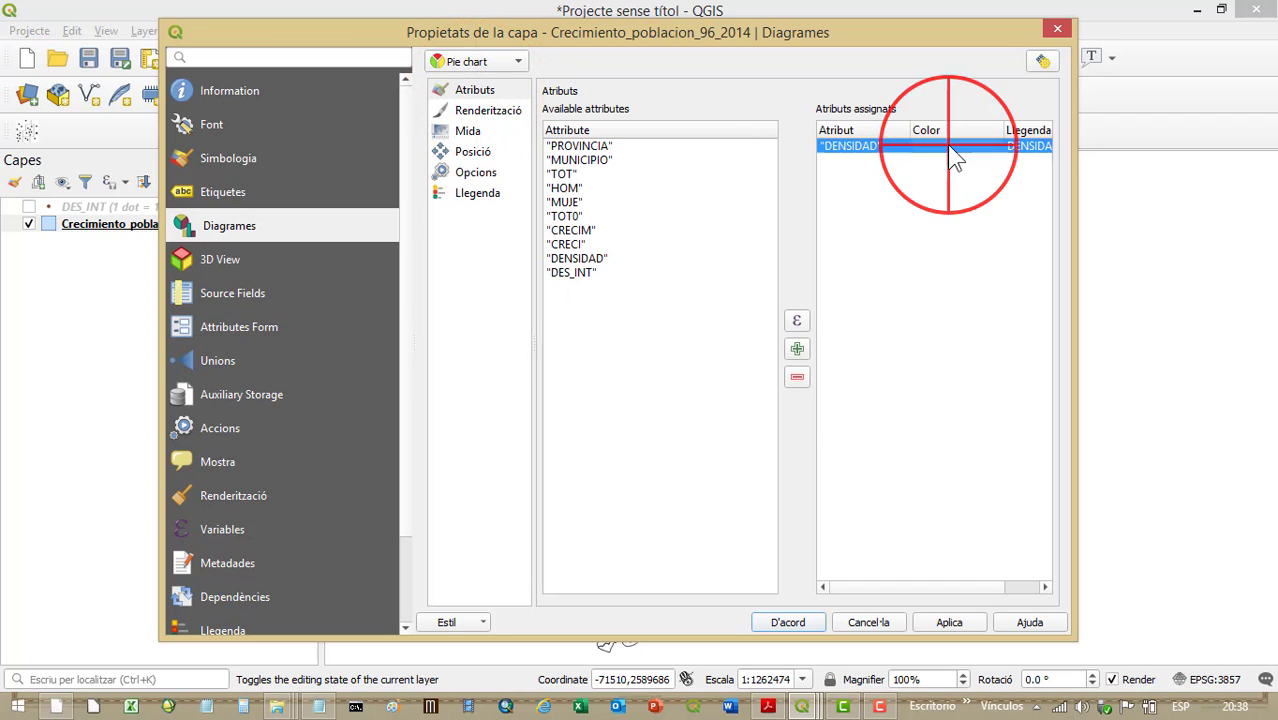
pyautogui.click(797, 378)
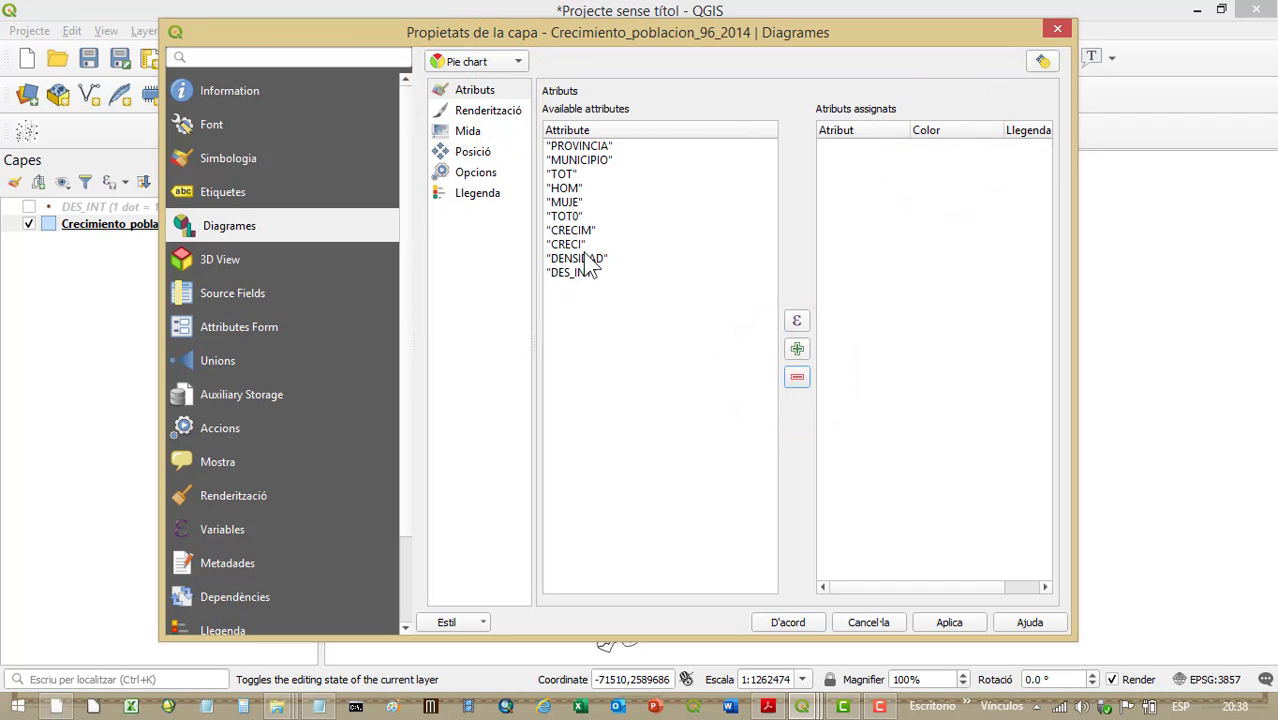
# Assign the HOM and MUJE attributes to the pie chart and apply the diagrams to the map
pyautogui.click(578, 189)
pyautogui.click(797, 348)
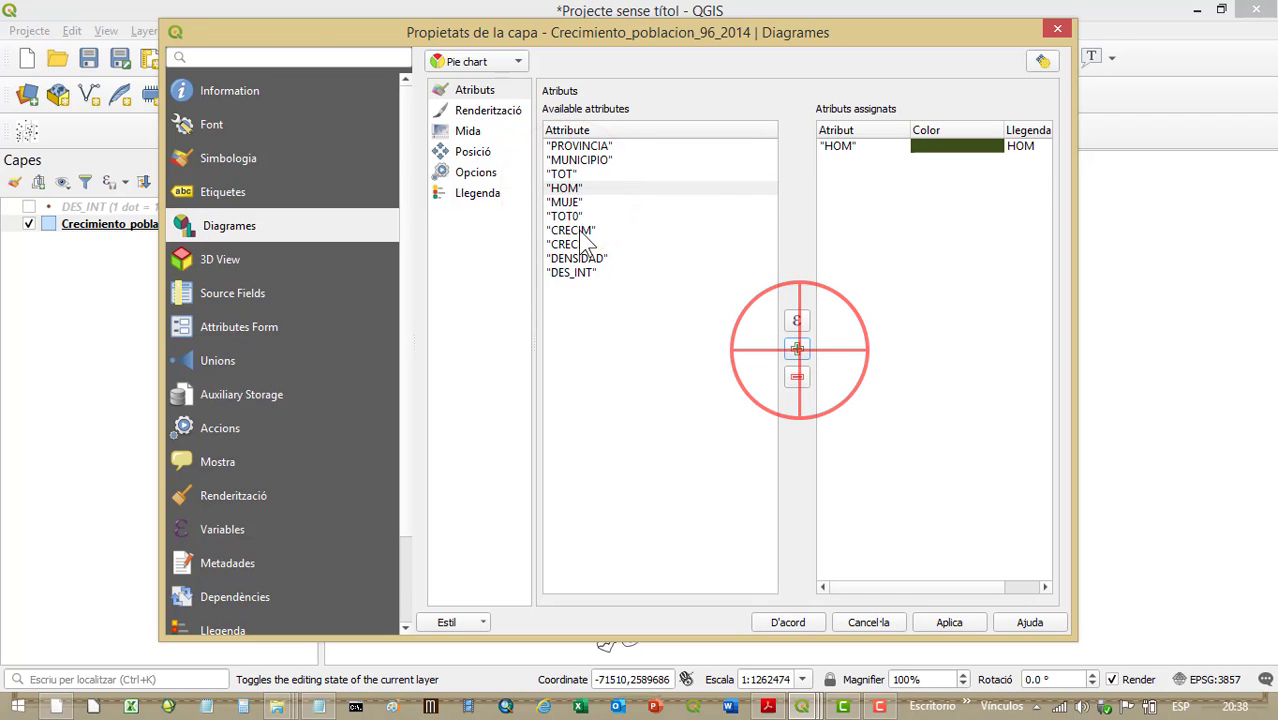
pyautogui.click(562, 202)
pyautogui.click(797, 348)
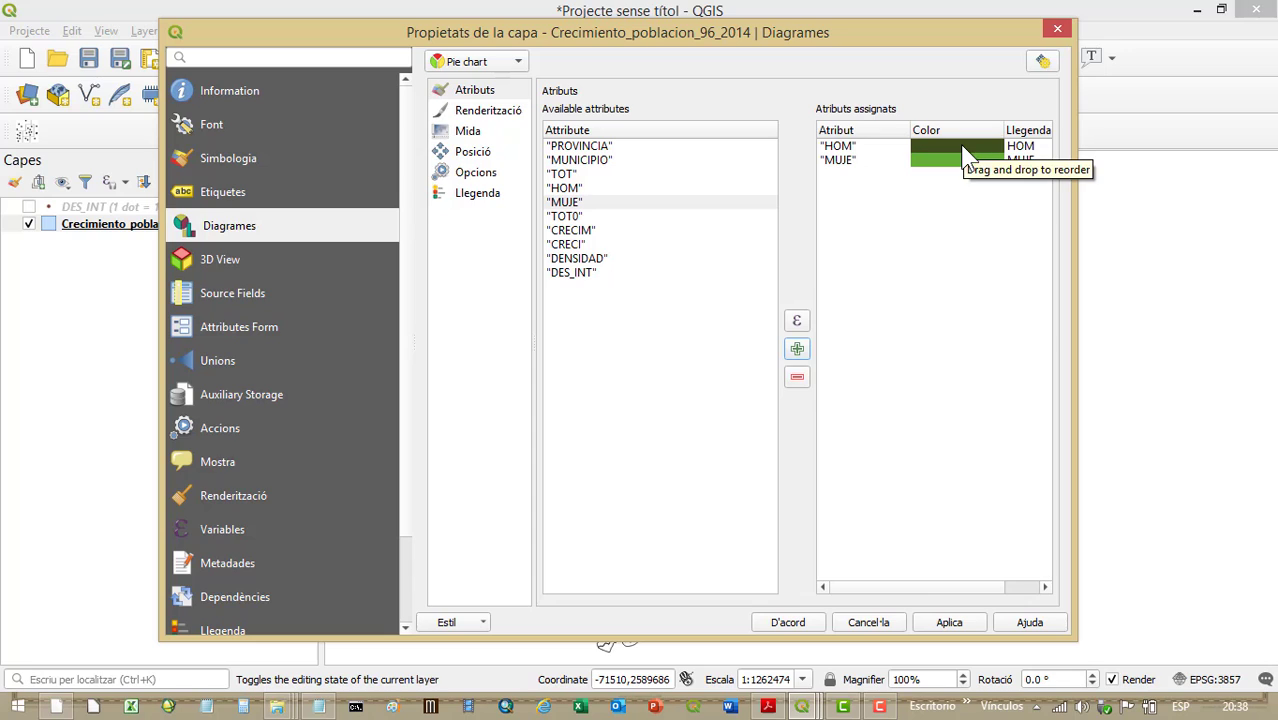
pyautogui.click(940, 620)
pyautogui.click(803, 619)
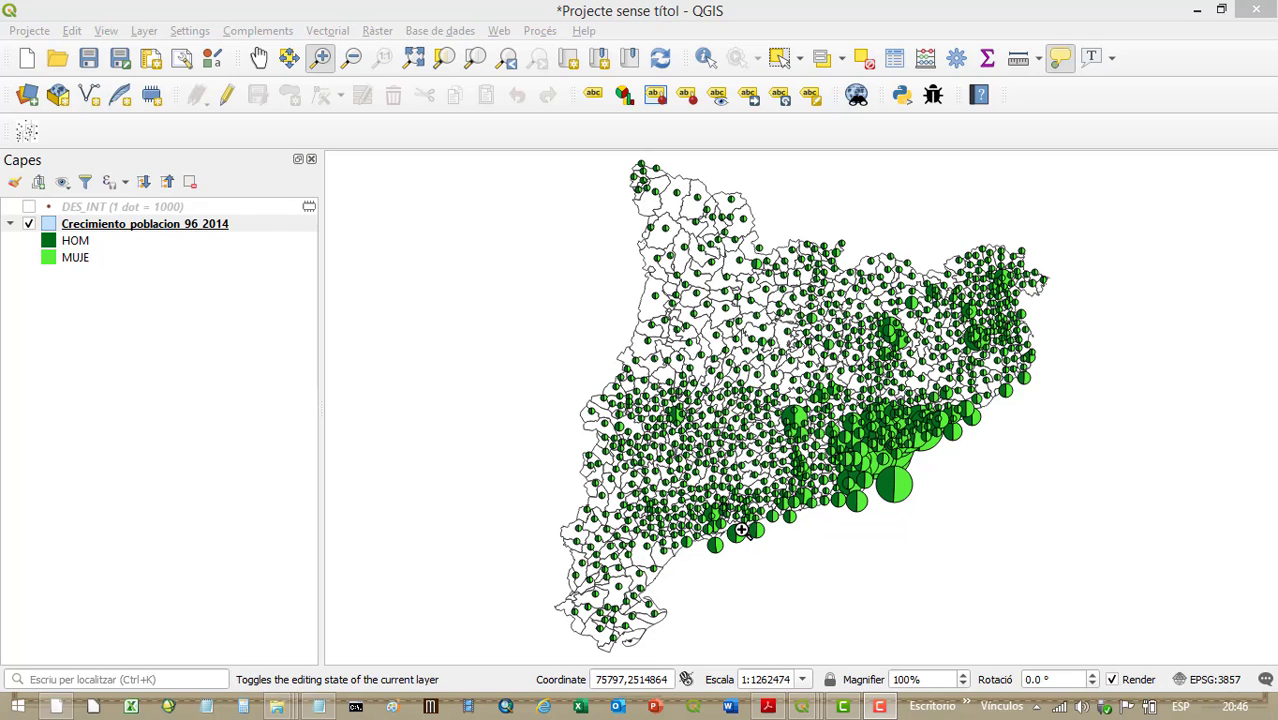
# Set the layer's pie charts to a fixed size of 5 millimetres and apply it to the map
pyautogui.moveTo(741, 530)
pyautogui.rightClick(147, 227)
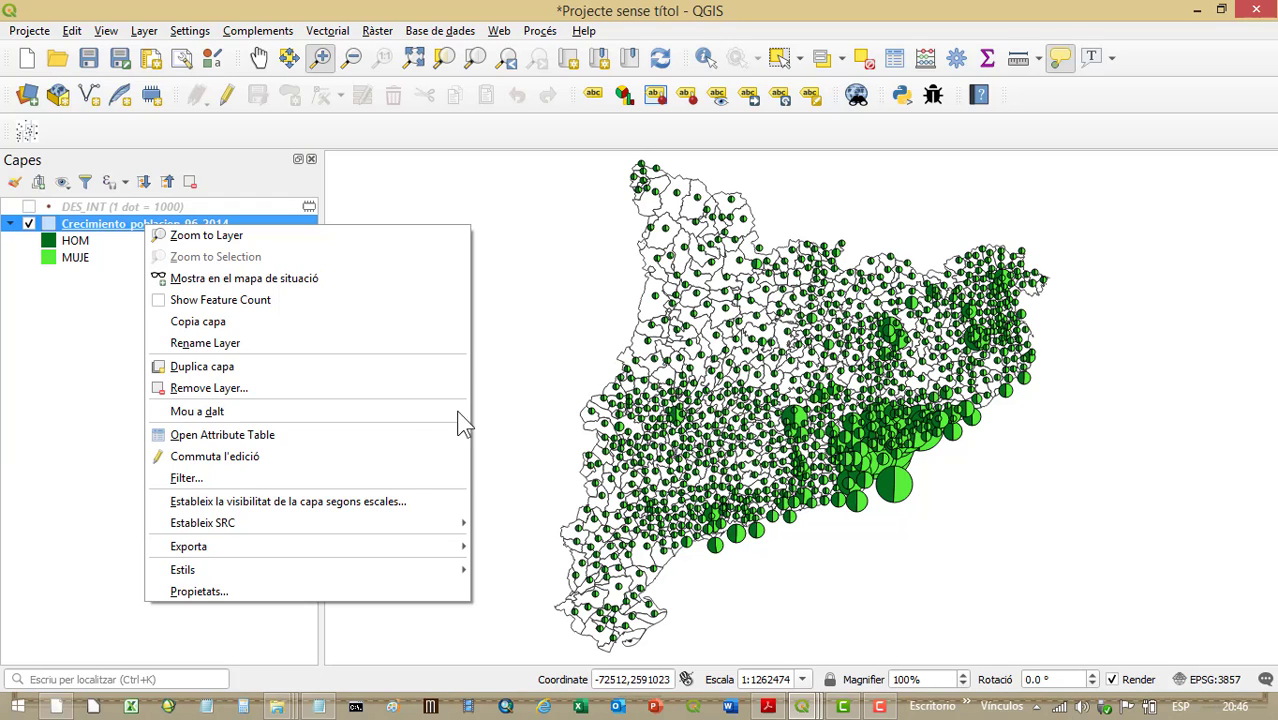
pyautogui.click(284, 596)
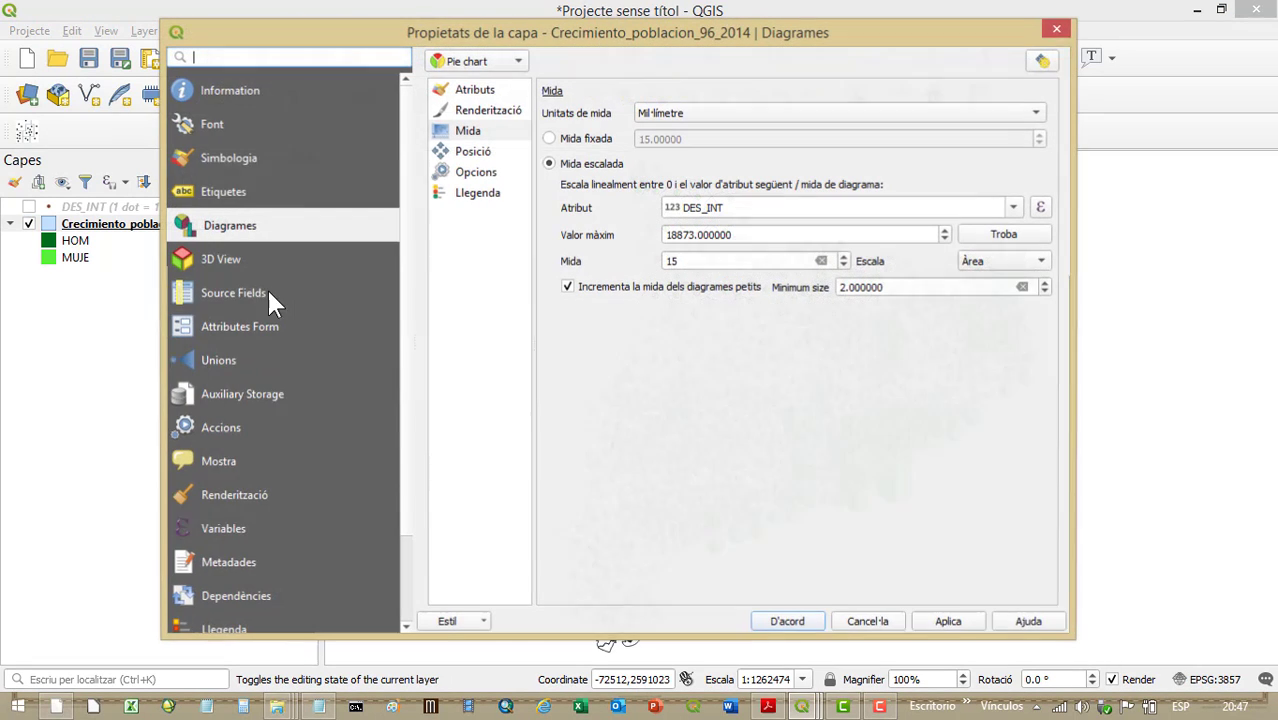
pyautogui.click(470, 131)
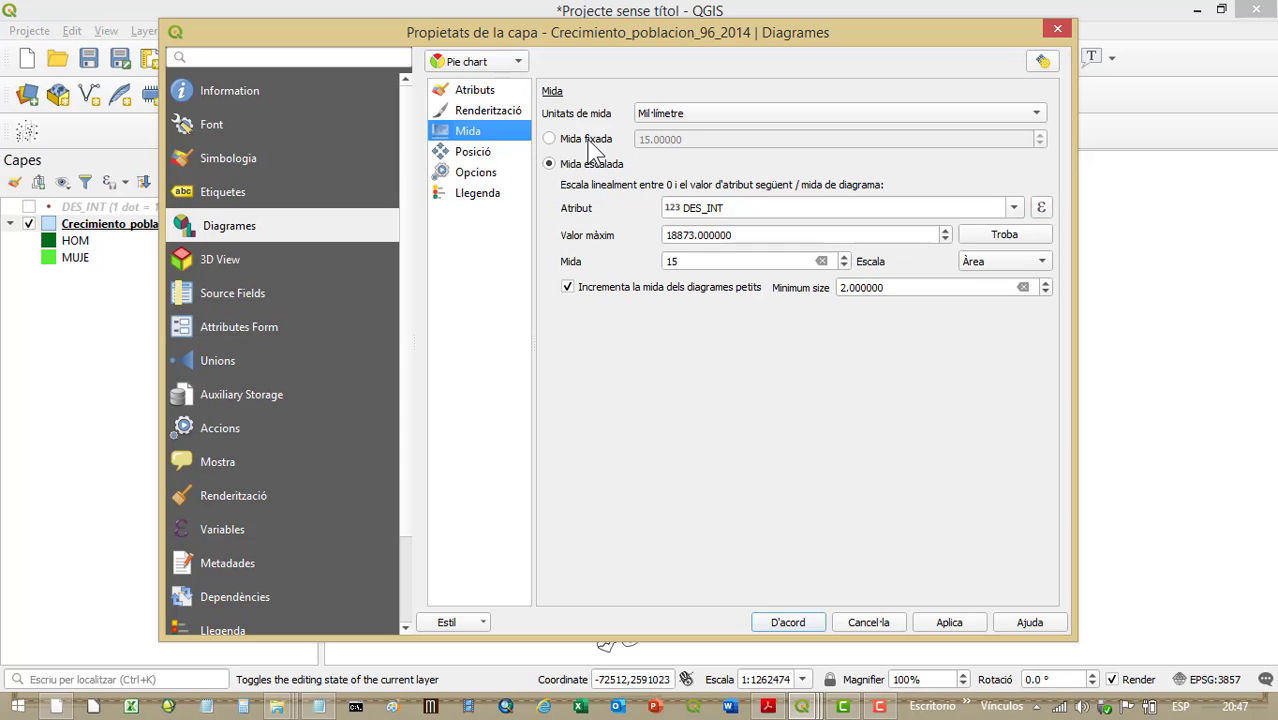
pyautogui.click(588, 140)
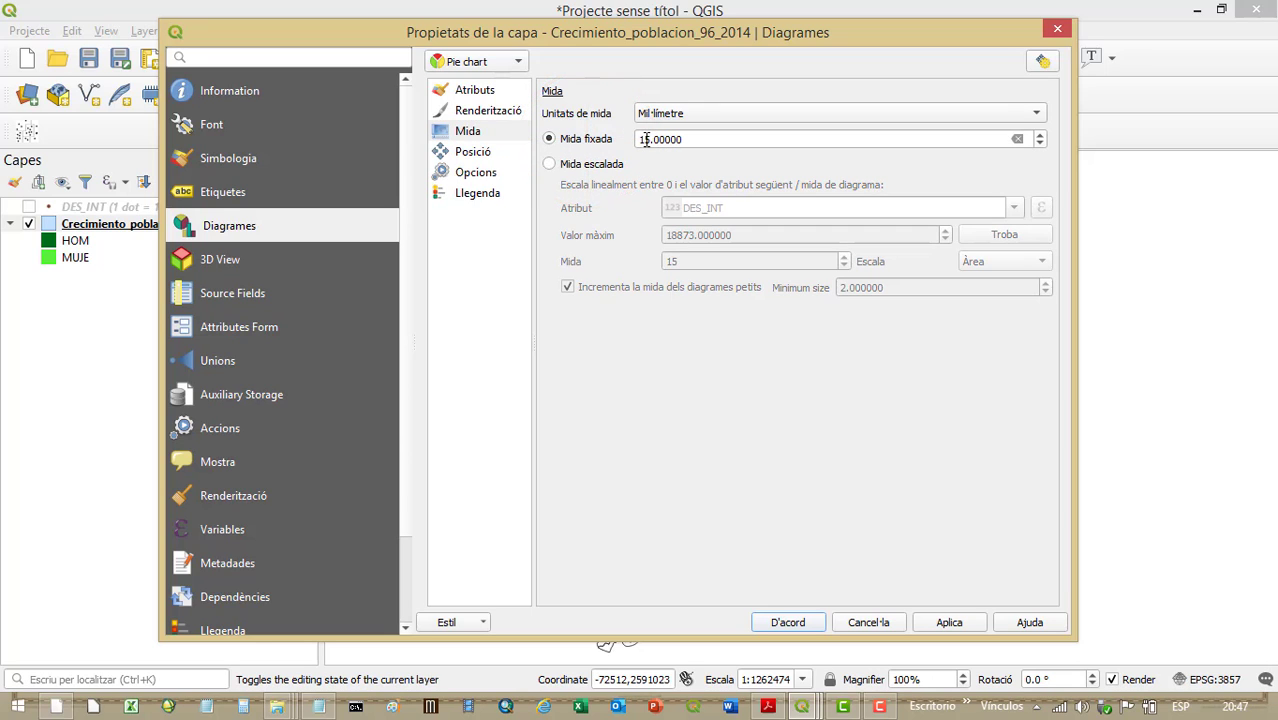
pyautogui.click(645, 140)
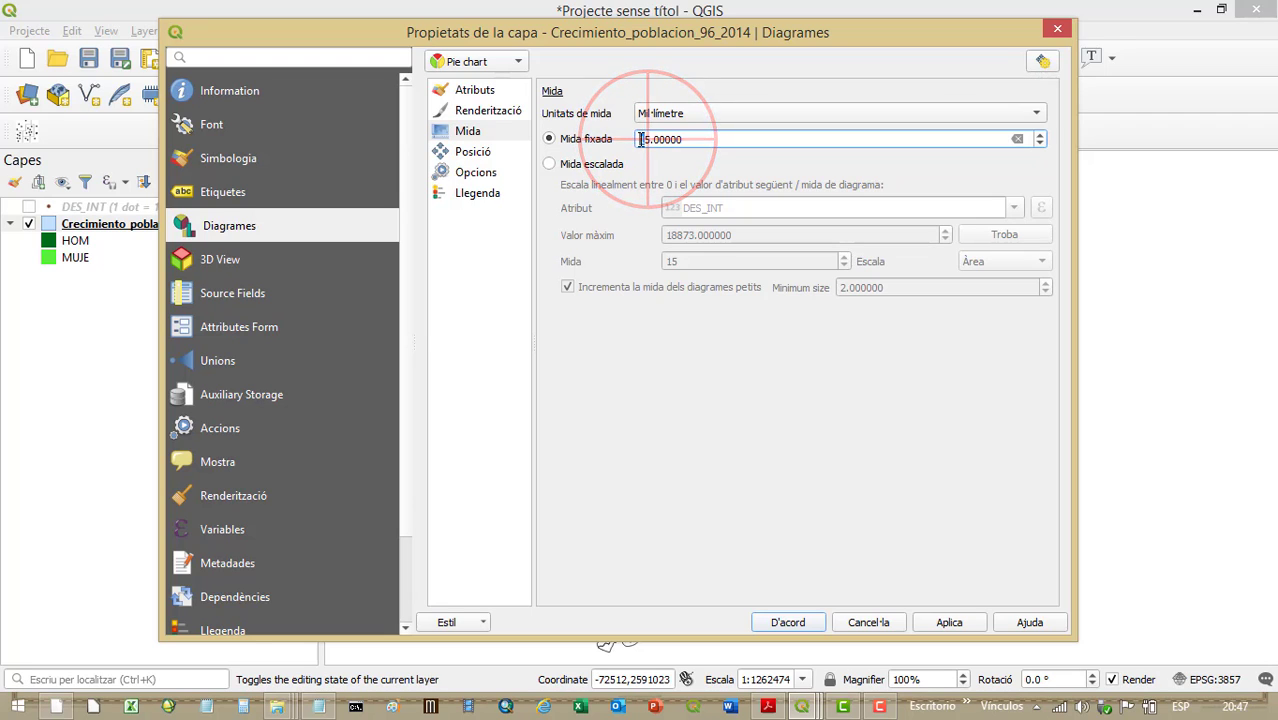
pyautogui.click(641, 140)
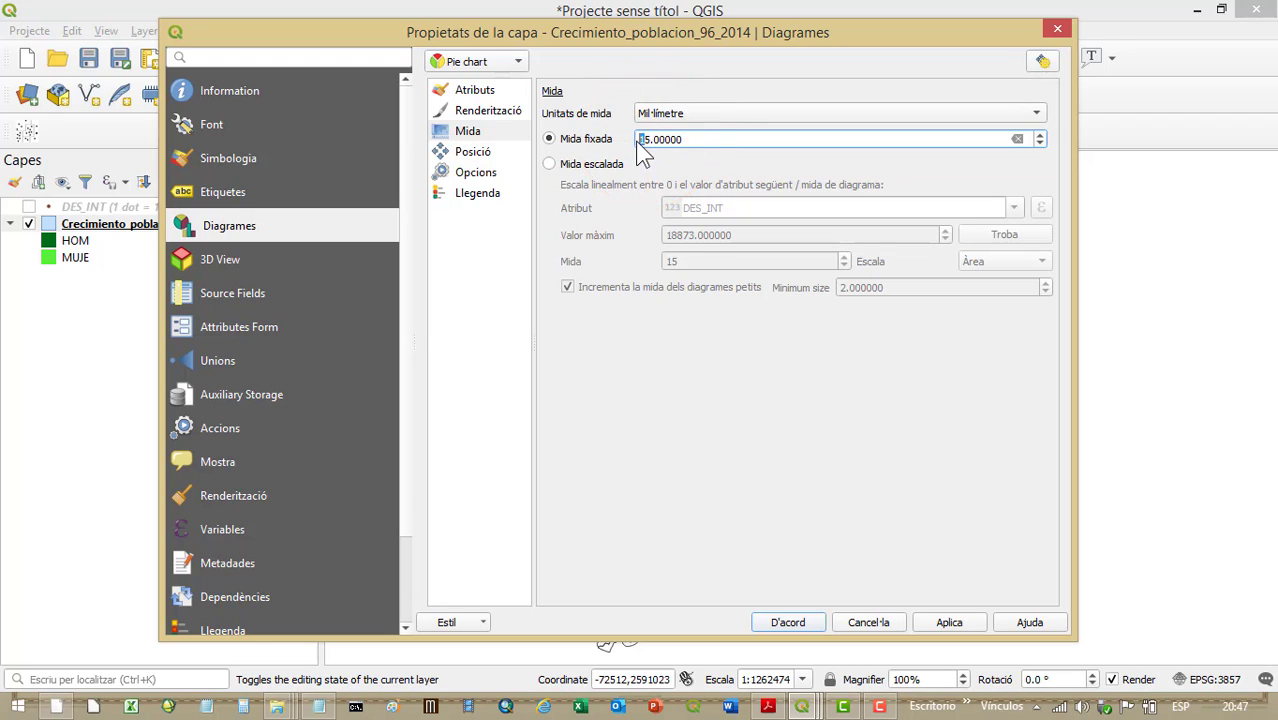
pyautogui.click(945, 617)
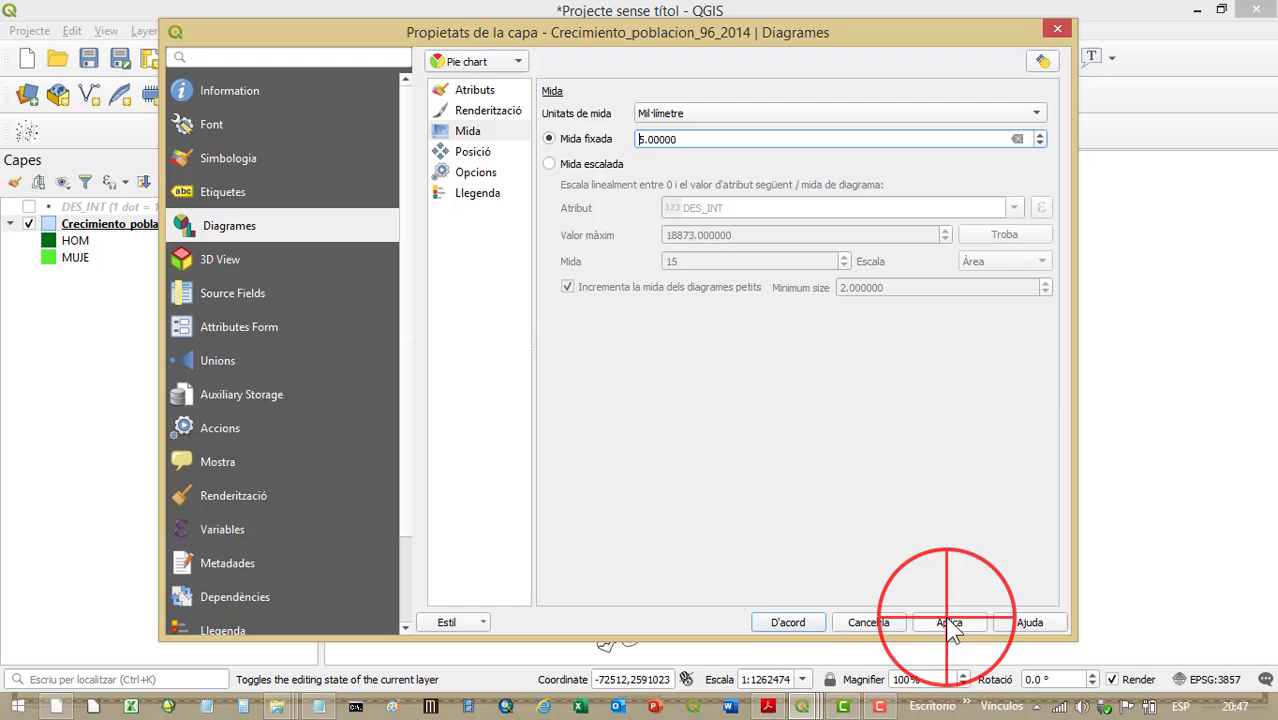
pyautogui.click(805, 617)
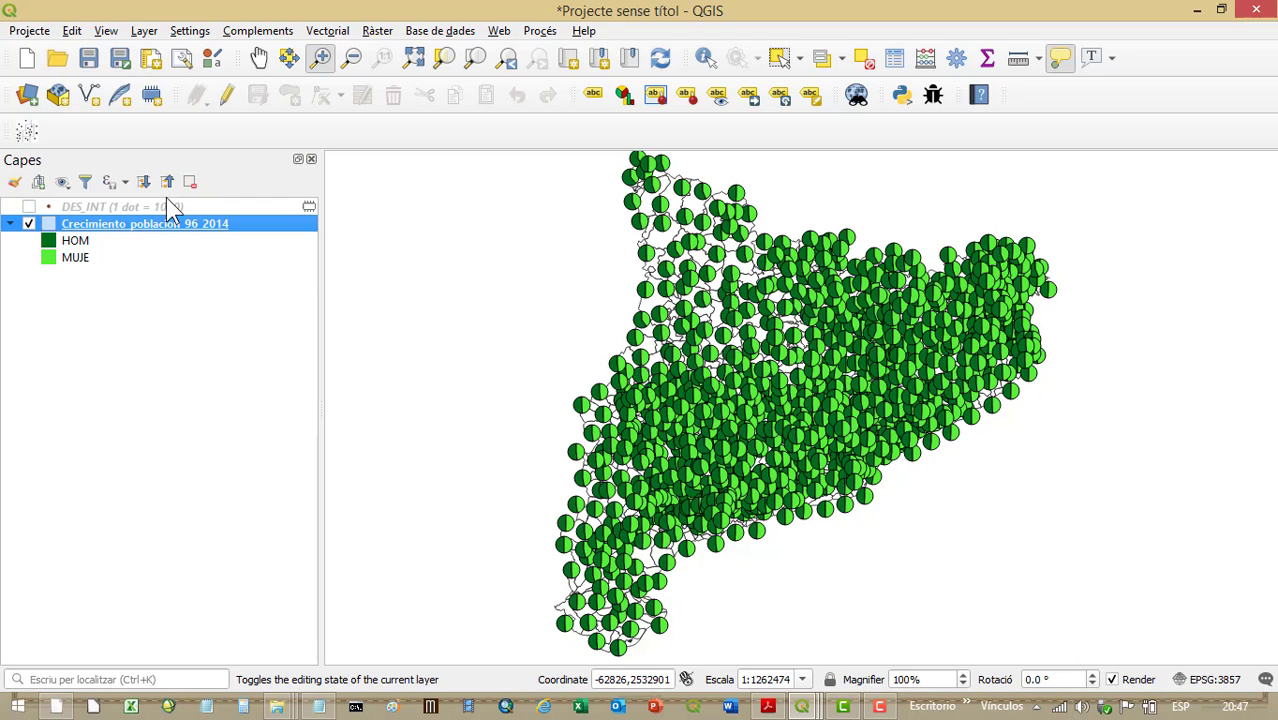
# Switch the layer's pie charts to scaled size based on the TOT attribute and find its maximum value
pyautogui.rightClick(162, 222)
pyautogui.click(328, 588)
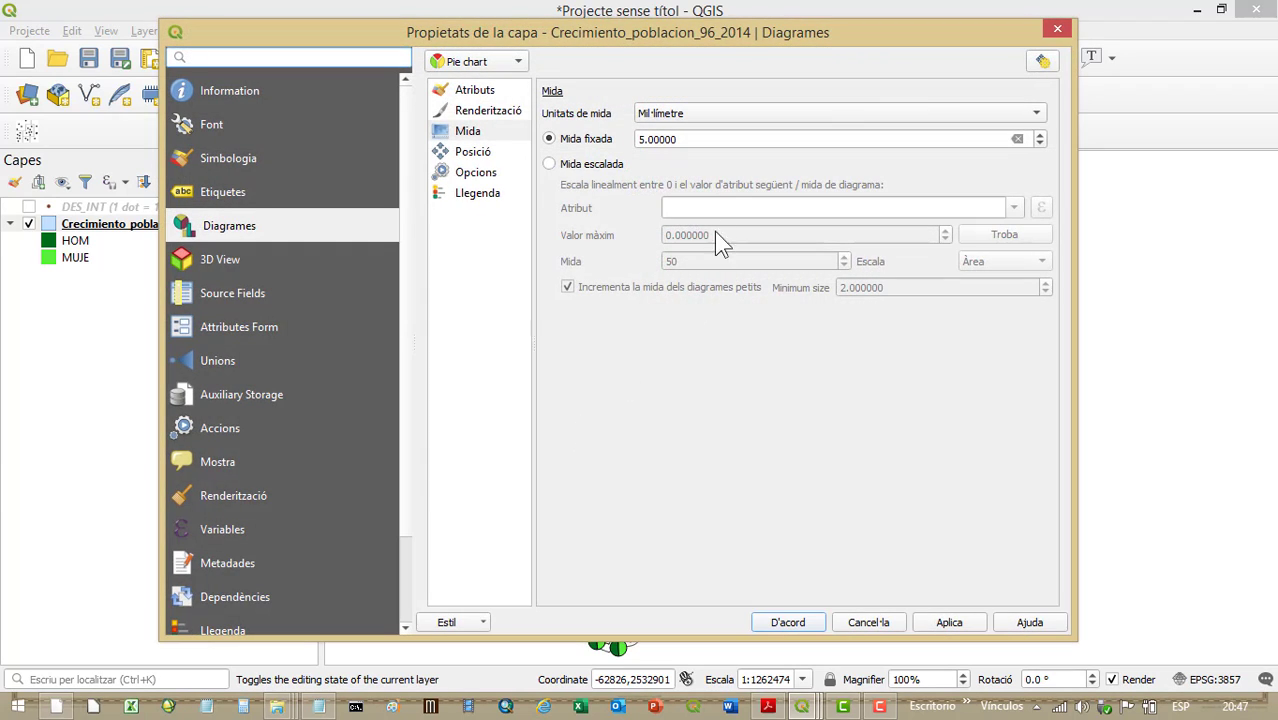
pyautogui.click(596, 166)
pyautogui.click(1014, 206)
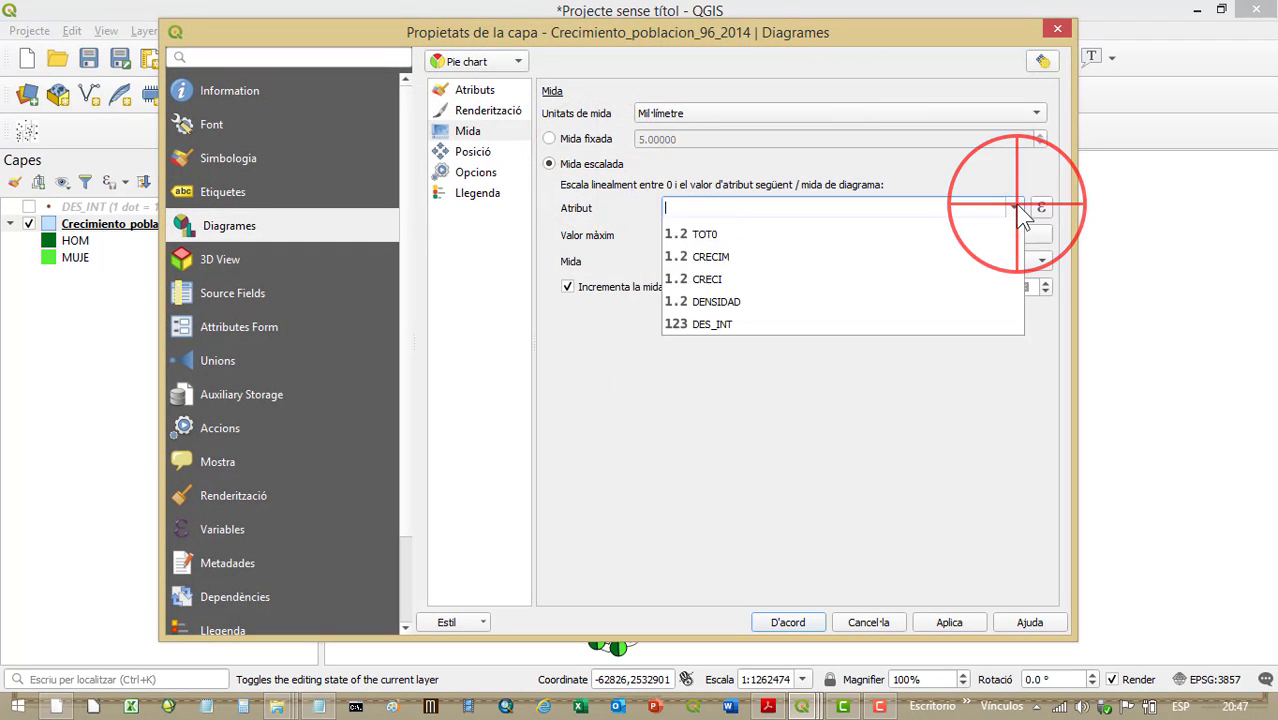
pyautogui.click(741, 430)
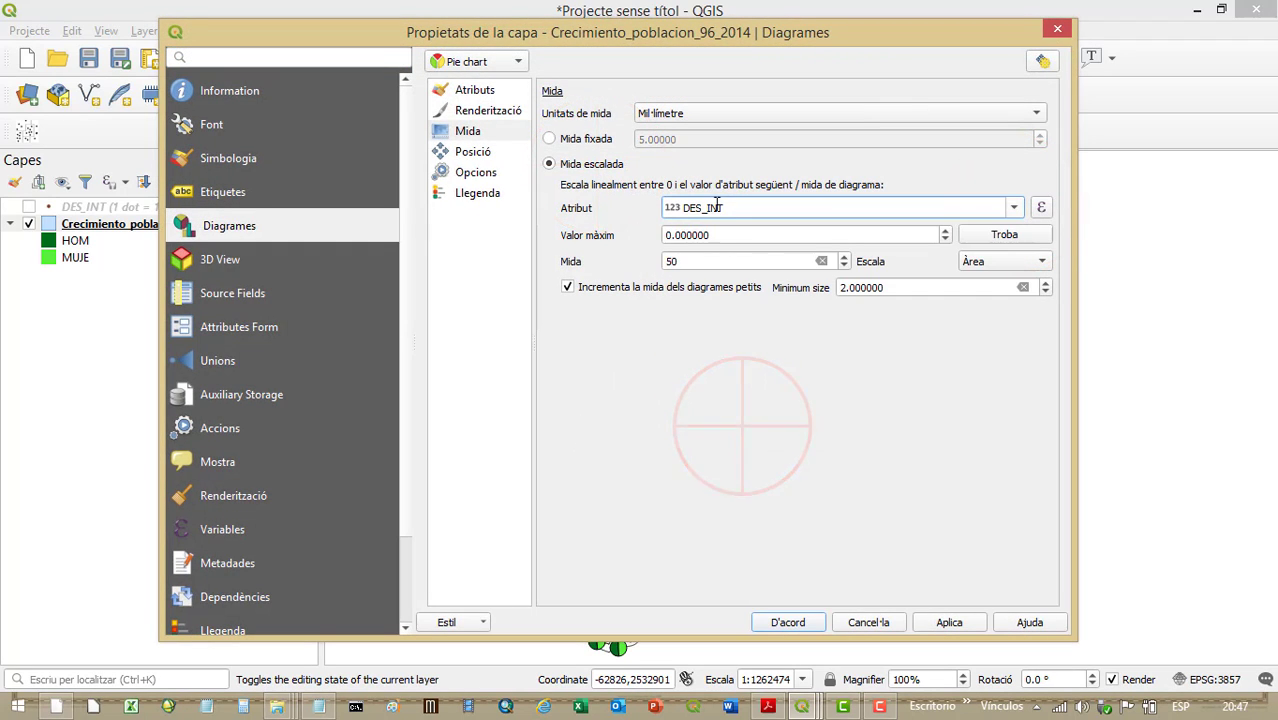
pyautogui.click(1014, 208)
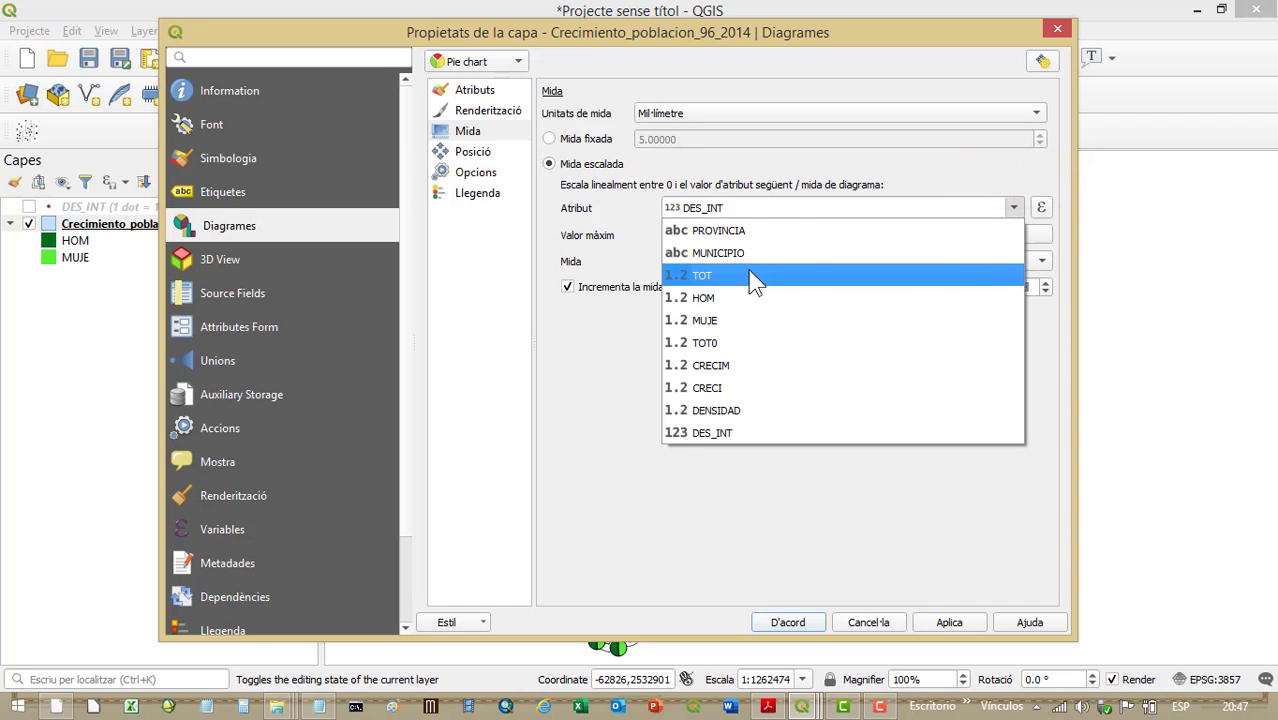
pyautogui.click(750, 274)
pyautogui.click(992, 234)
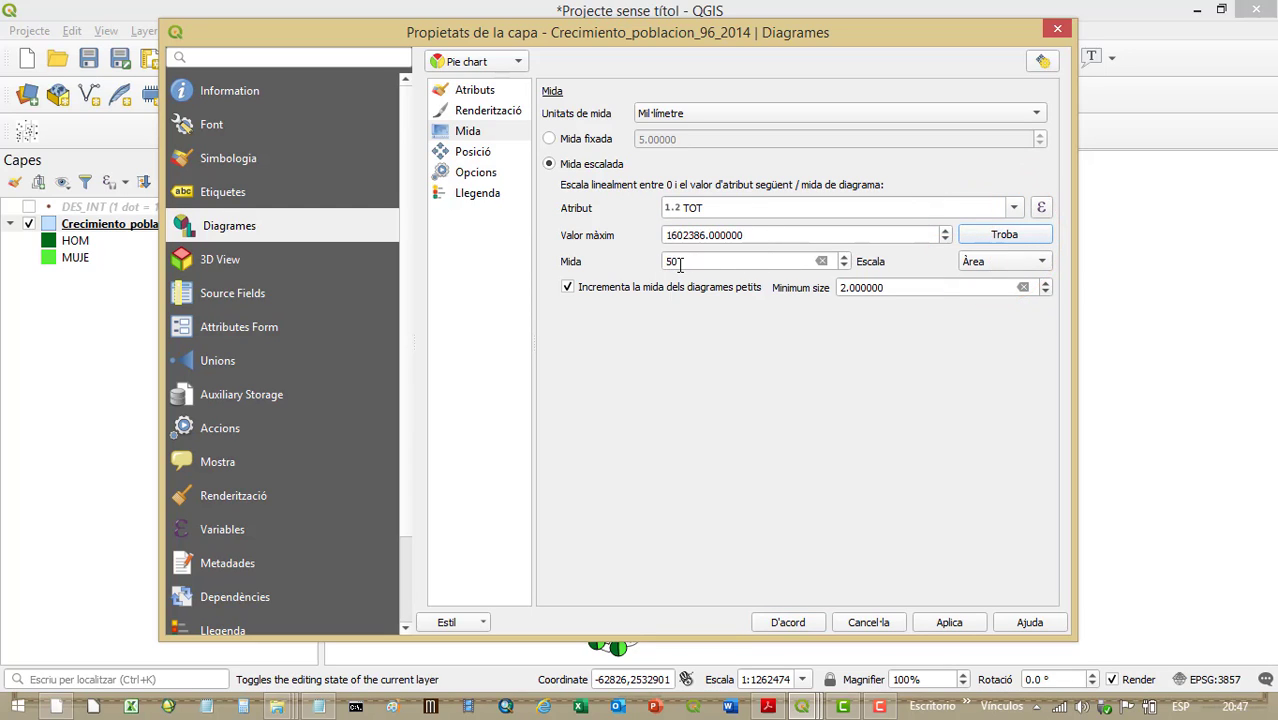
# Set the scaled diagram size to 15 and apply it to the map
pyautogui.moveTo(679, 265); pyautogui.dragTo(665, 265)
pyautogui.write('1')
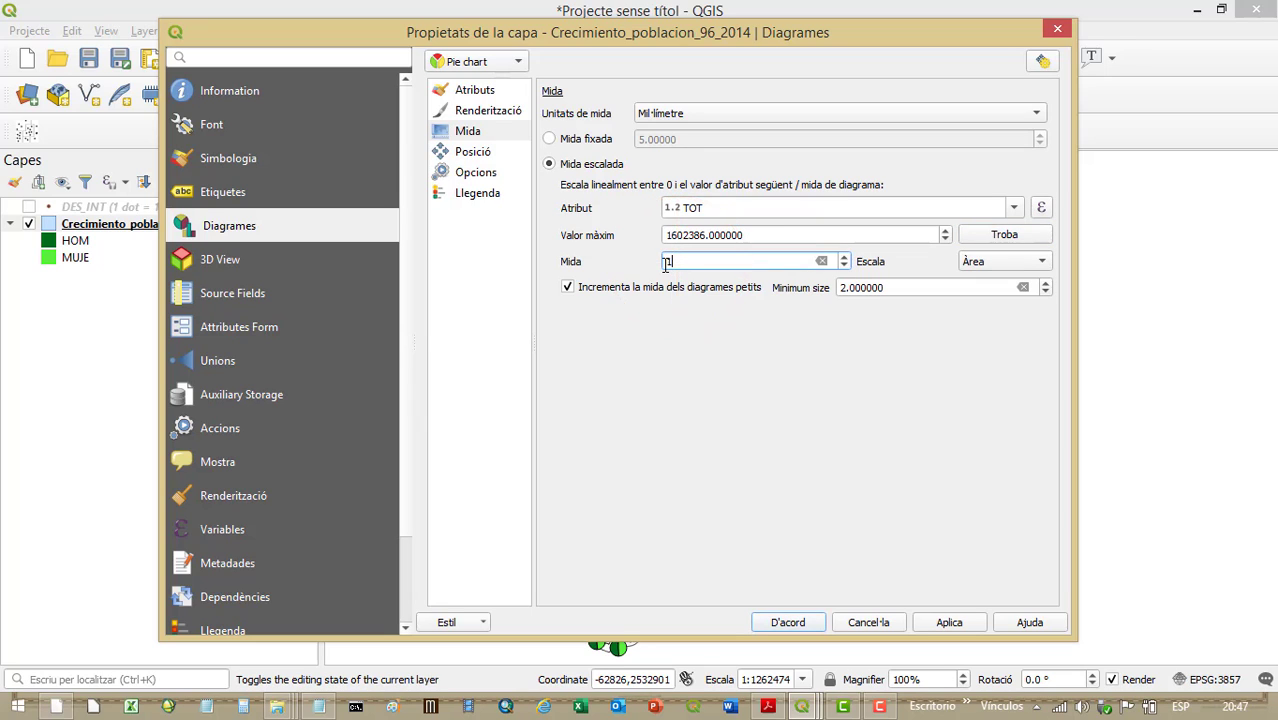
pyautogui.write('5')
pyautogui.click(946, 621)
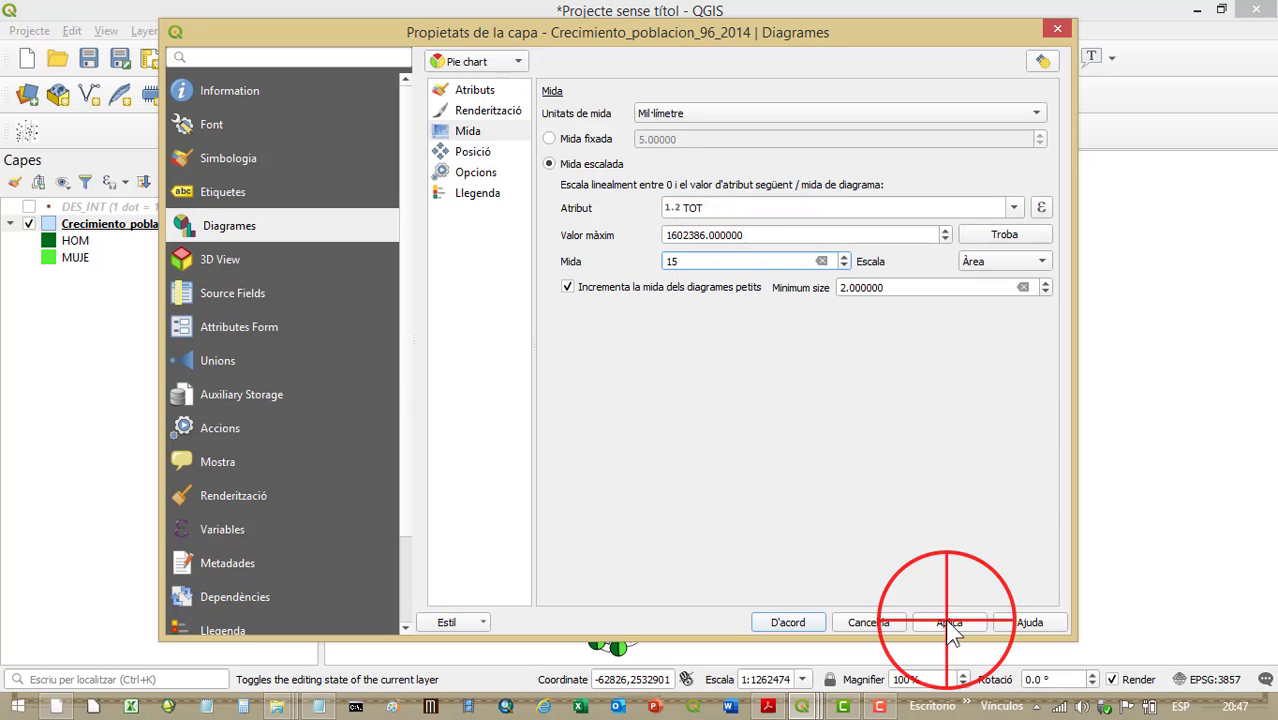
pyautogui.click(790, 622)
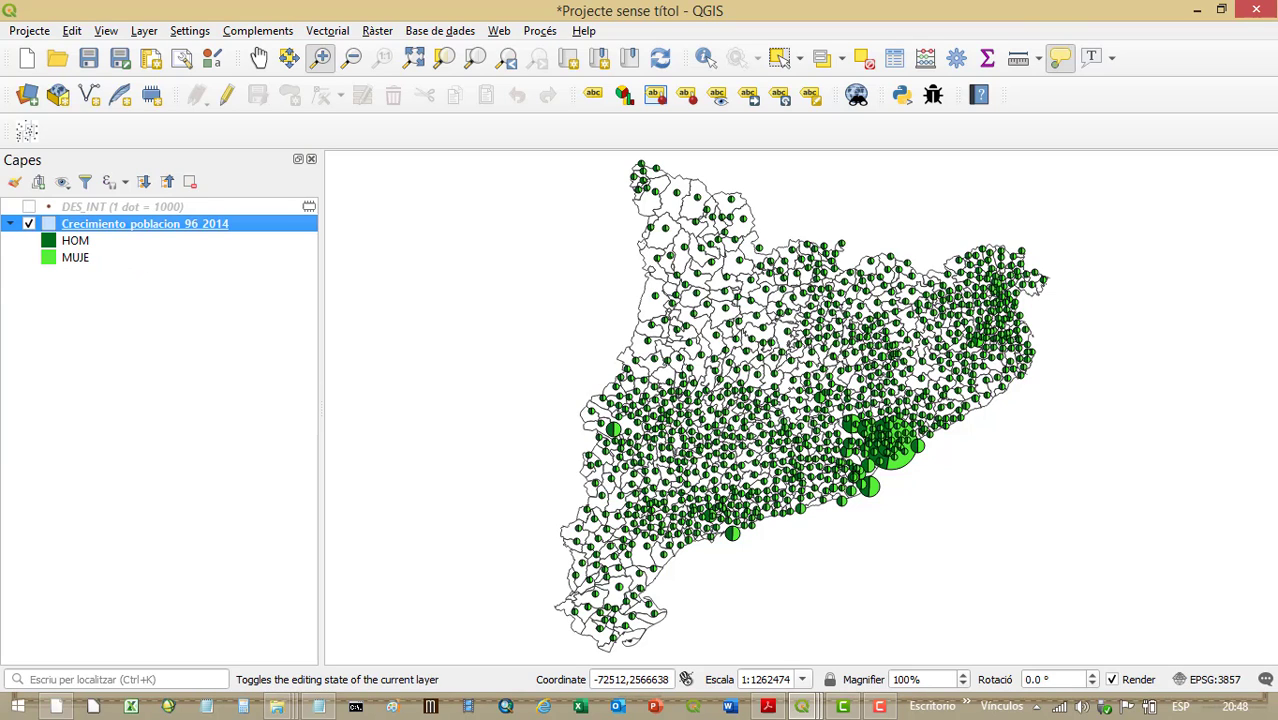
# Lower the layer's pie chart opacity to 50.9% and apply it while keeping the map in view
pyautogui.rightClick(211, 226)
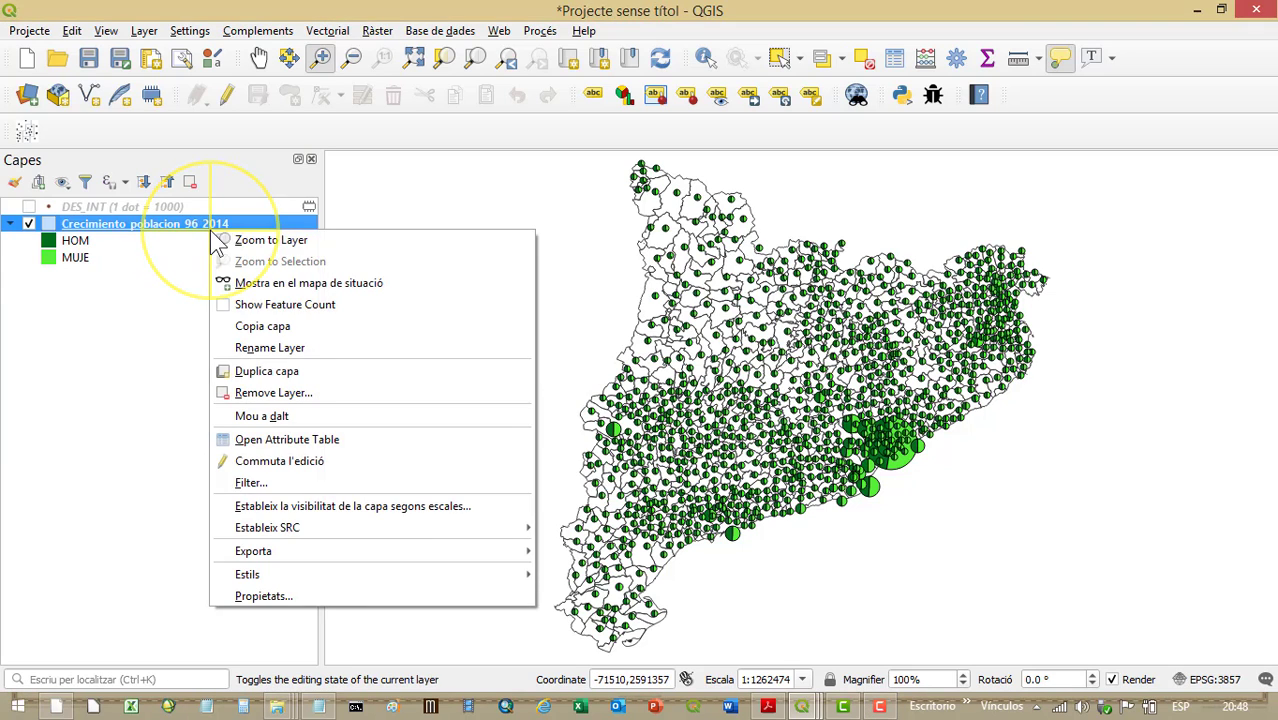
pyautogui.click(313, 585)
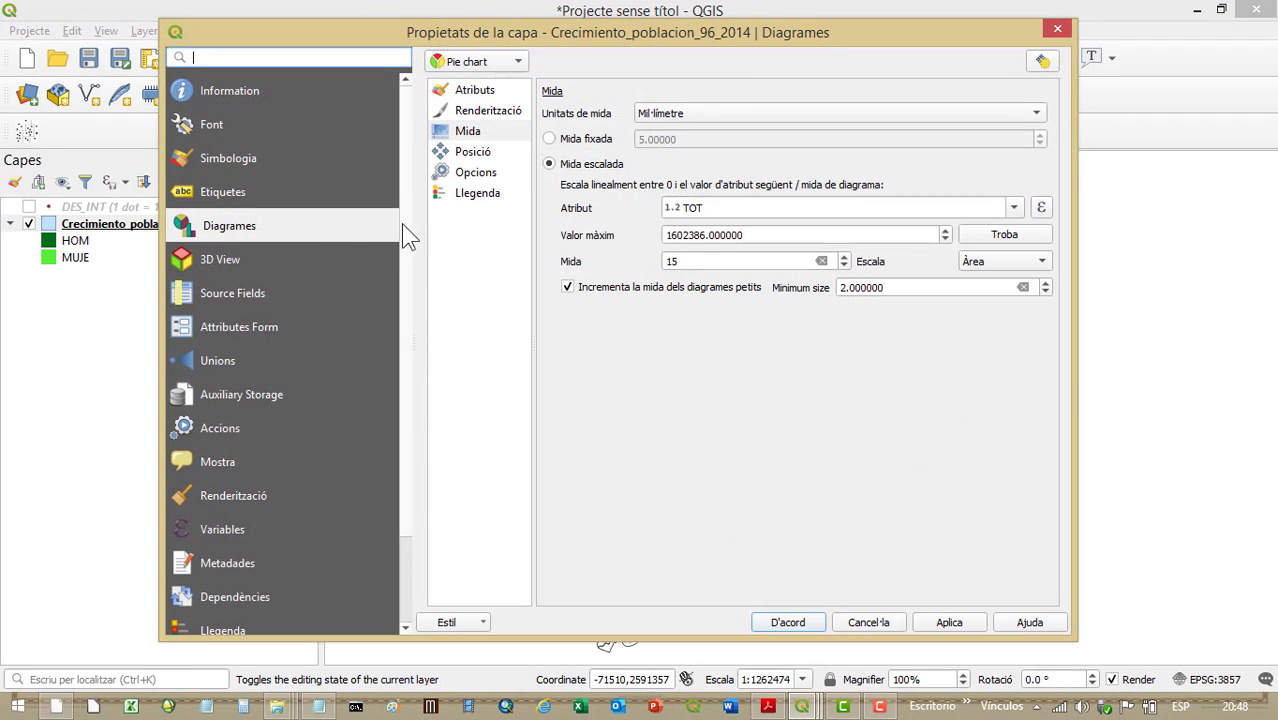
pyautogui.click(488, 110)
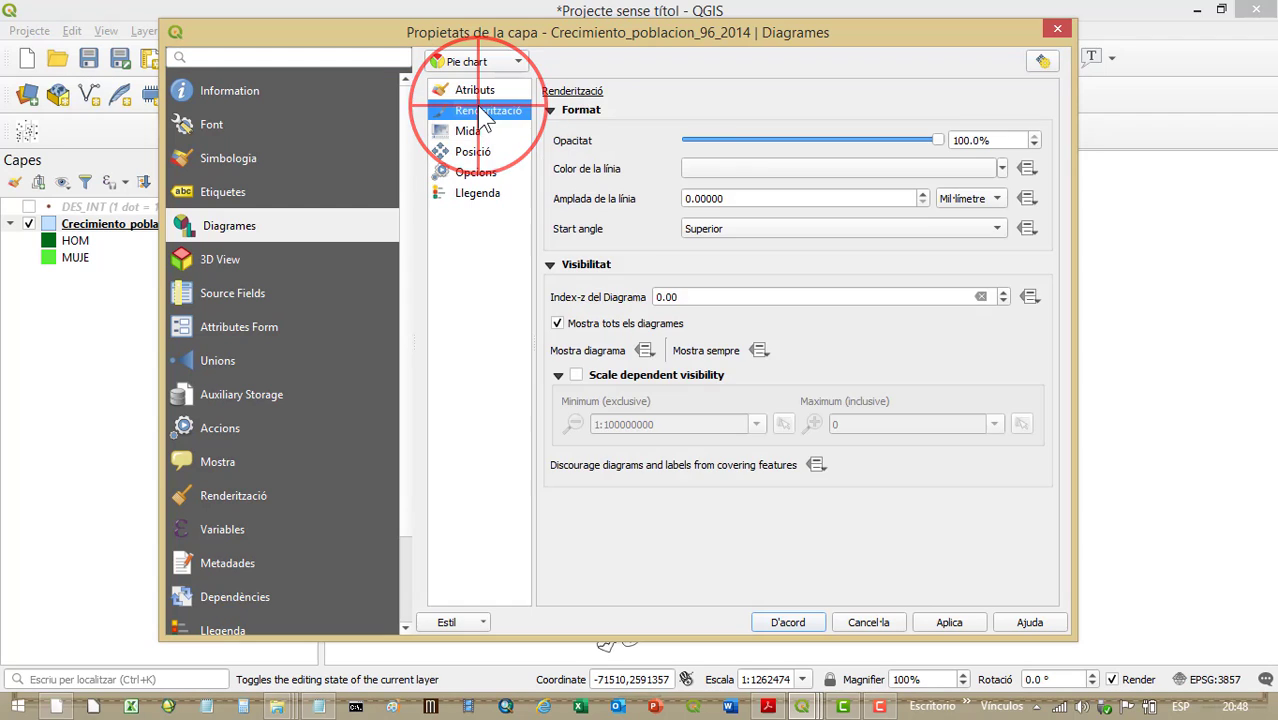
pyautogui.moveTo(935, 140); pyautogui.dragTo(813, 146)
pyautogui.moveTo(843, 31); pyautogui.dragTo(493, 39)
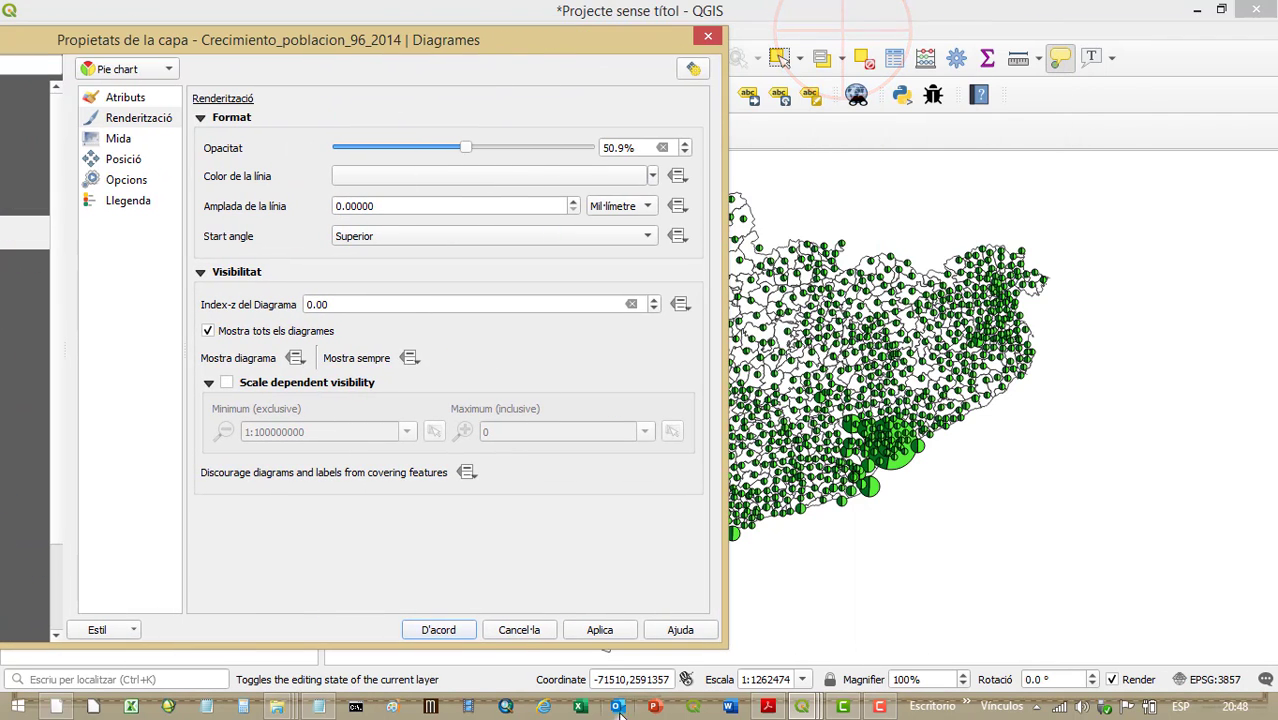
pyautogui.click(608, 630)
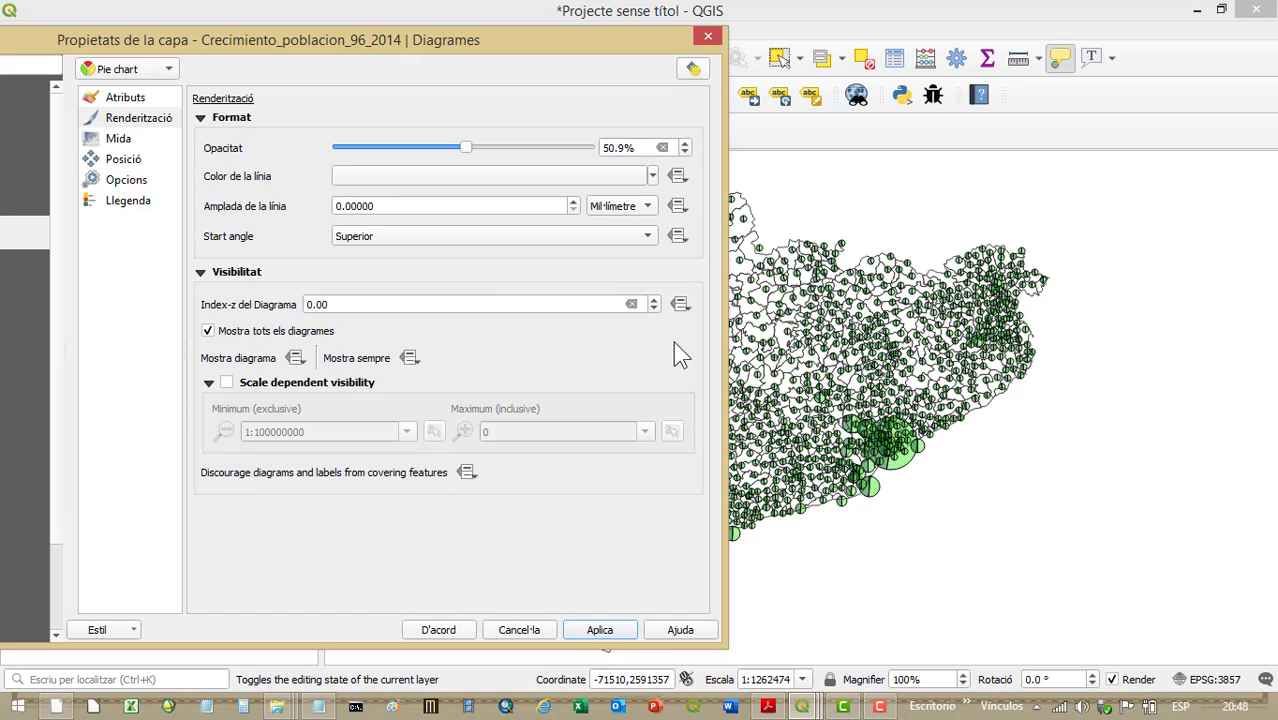
# Keep legend entries shown for the diagram attributes and set the diagram size legend to a collapsed legend
pyautogui.click(127, 200)
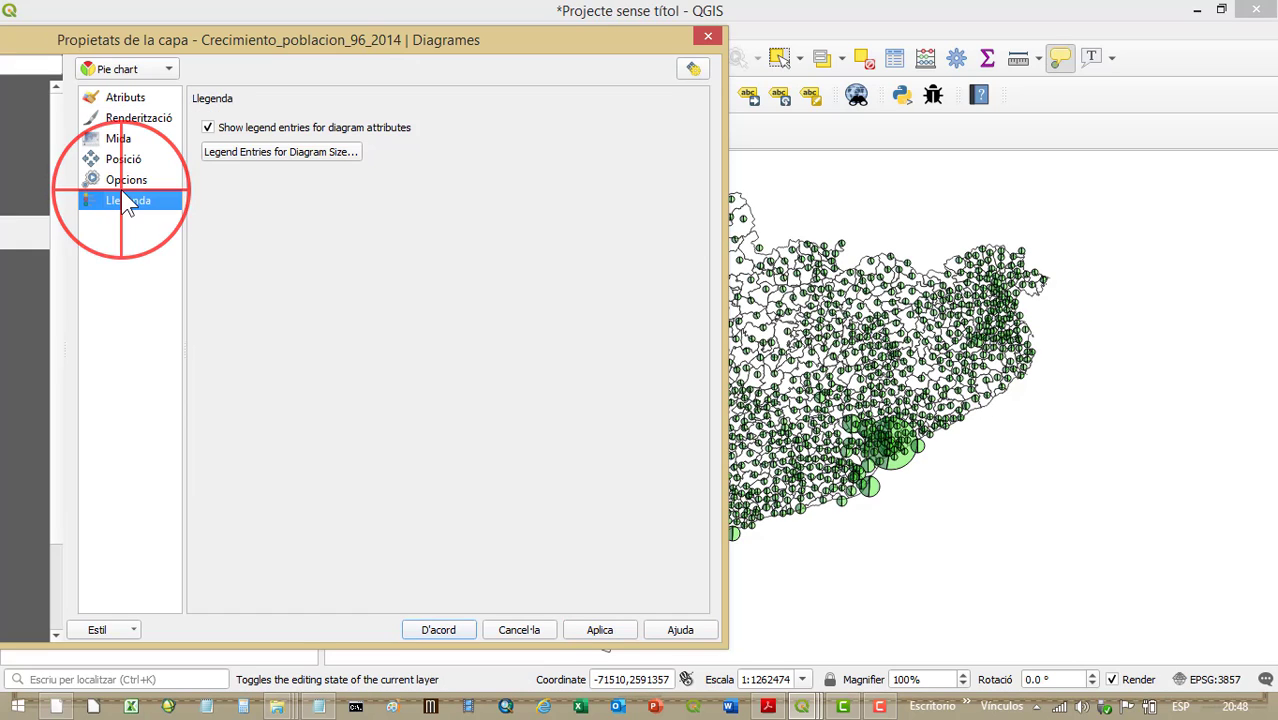
pyautogui.click(207, 128)
pyautogui.click(207, 128)
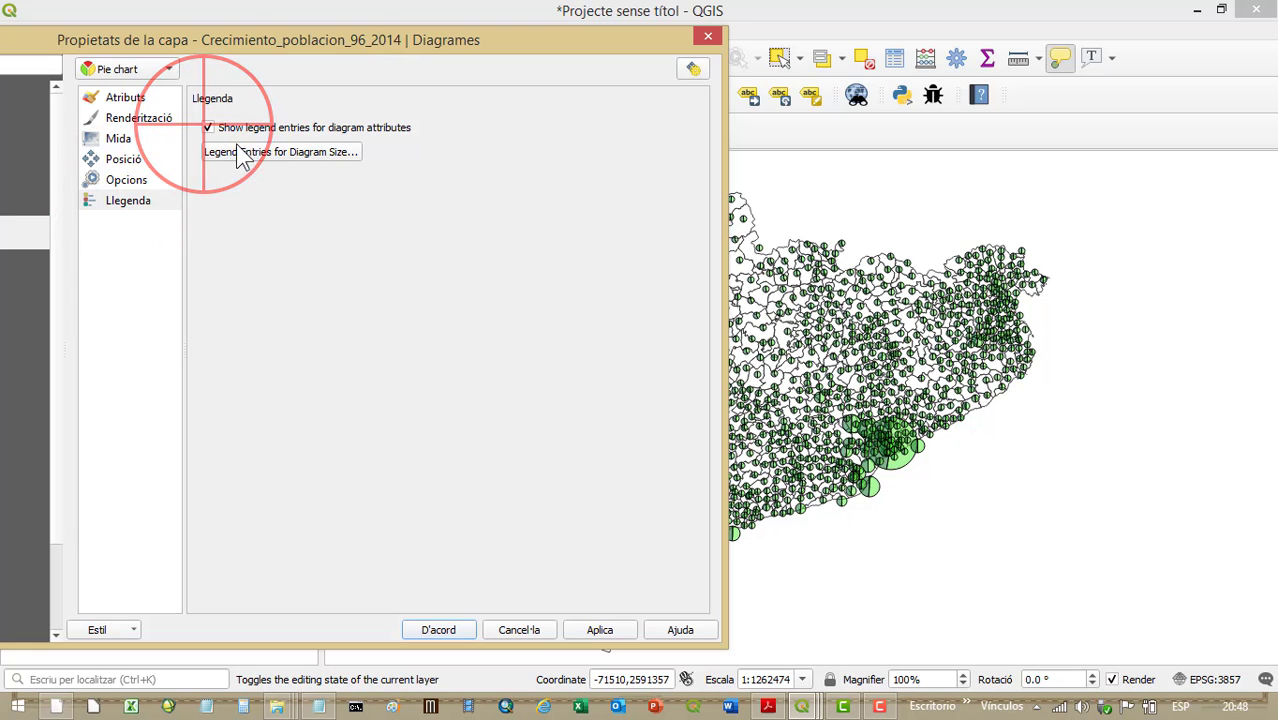
pyautogui.click(243, 152)
pyautogui.click(431, 179)
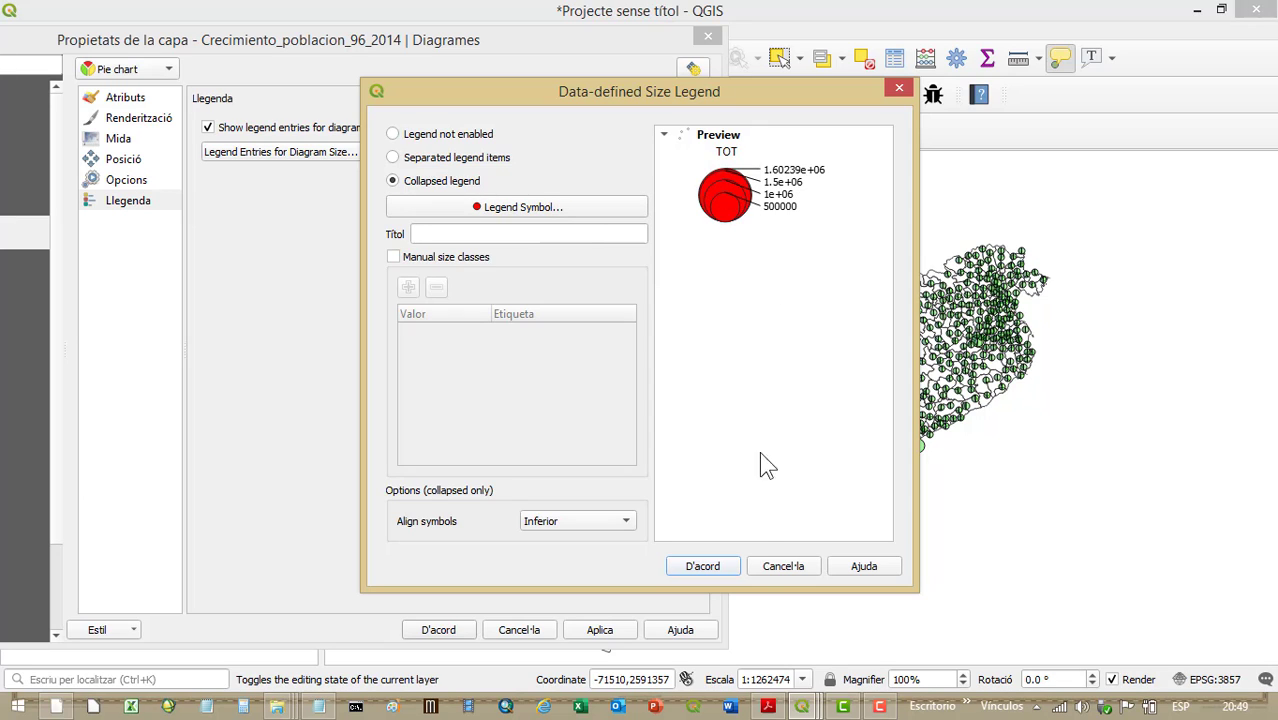
# Title the collapsed size legend "Homes i dones" without manual size classes and accept the layer's diagram settings
pyautogui.click(393, 257)
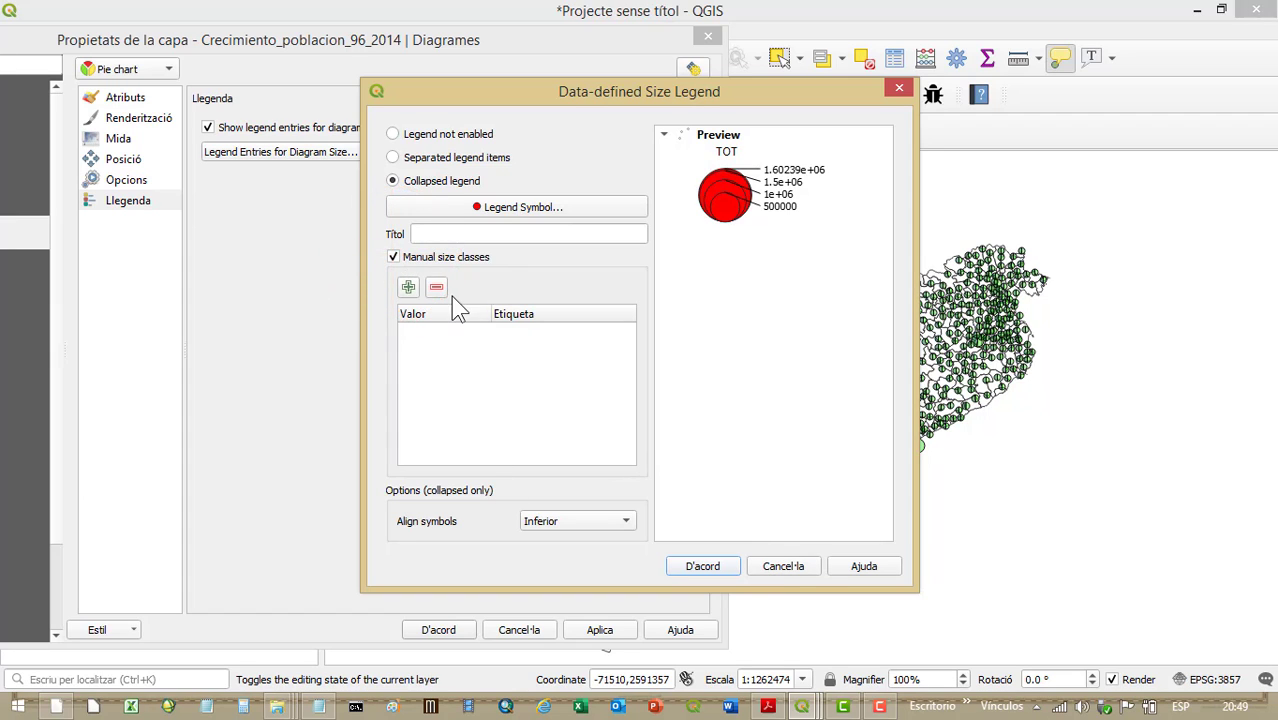
pyautogui.click(393, 257)
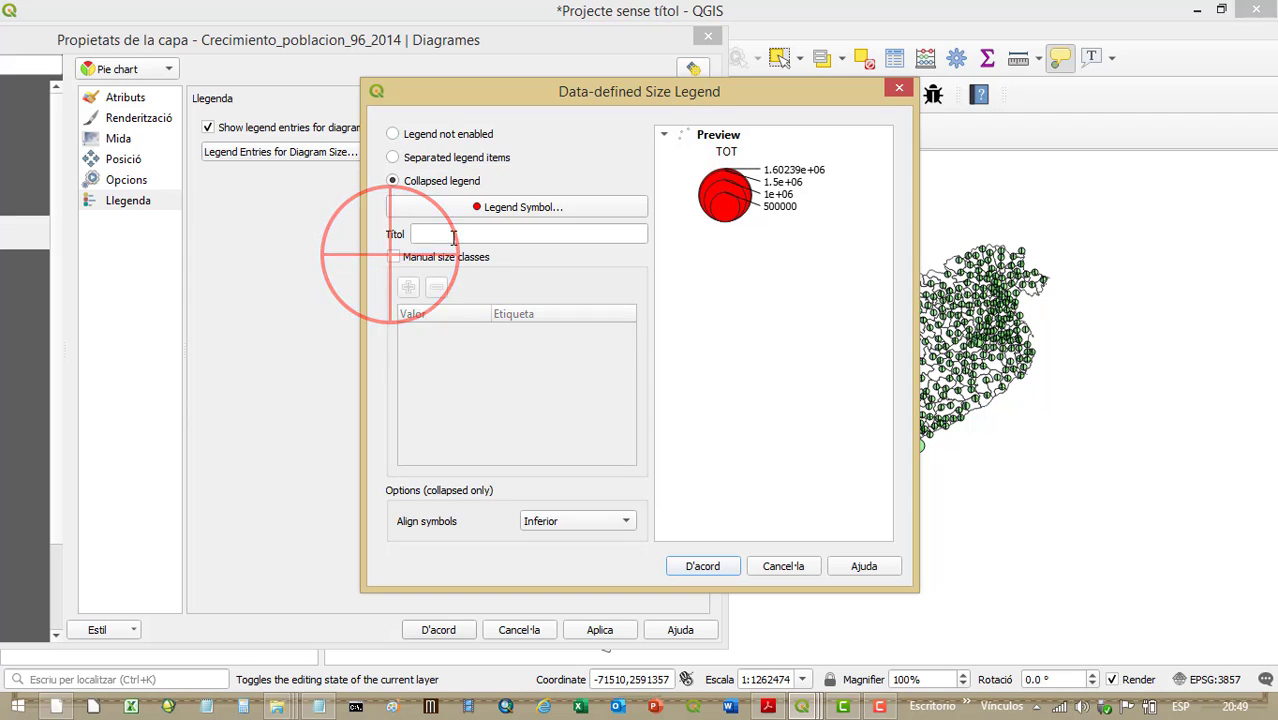
pyautogui.click(452, 234)
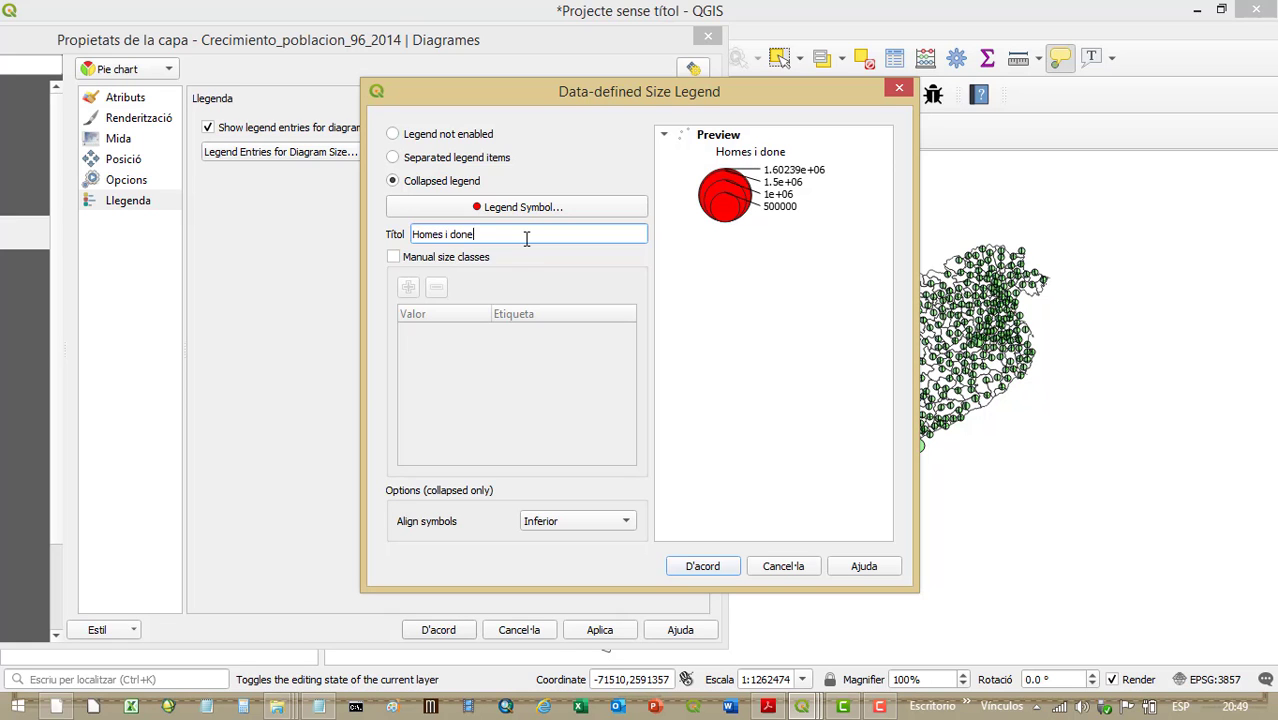
pyautogui.click(702, 566)
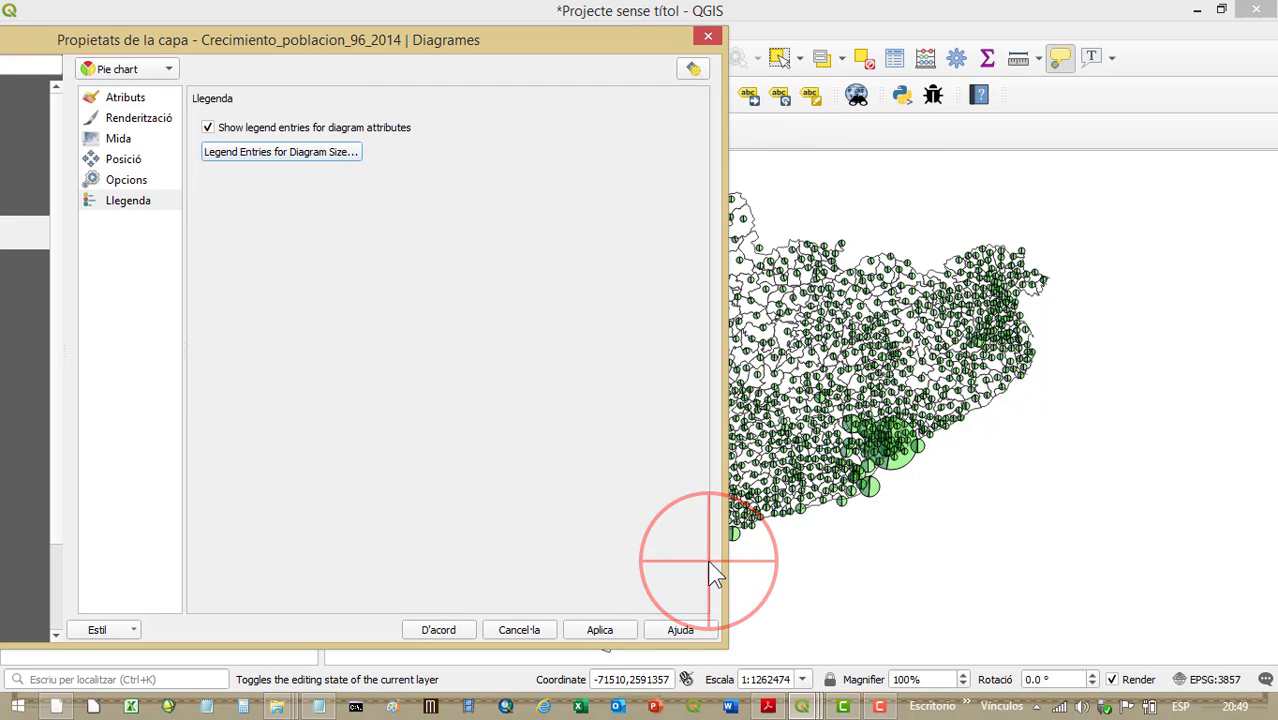
pyautogui.click(464, 623)
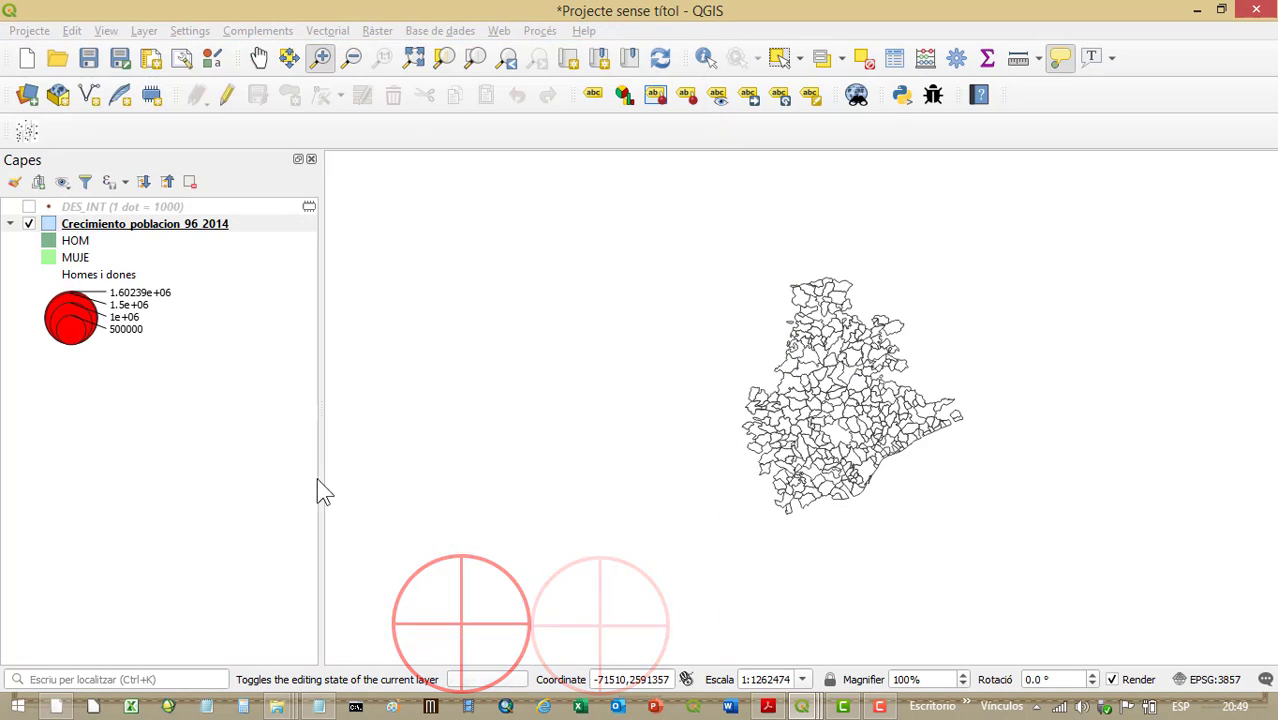
# Change the symbol colour of the Crecimiento_poblacion_96_2014 layer's diagram size legend to white (#ffffff) and apply the diagram settings
pyautogui.click(105, 276)
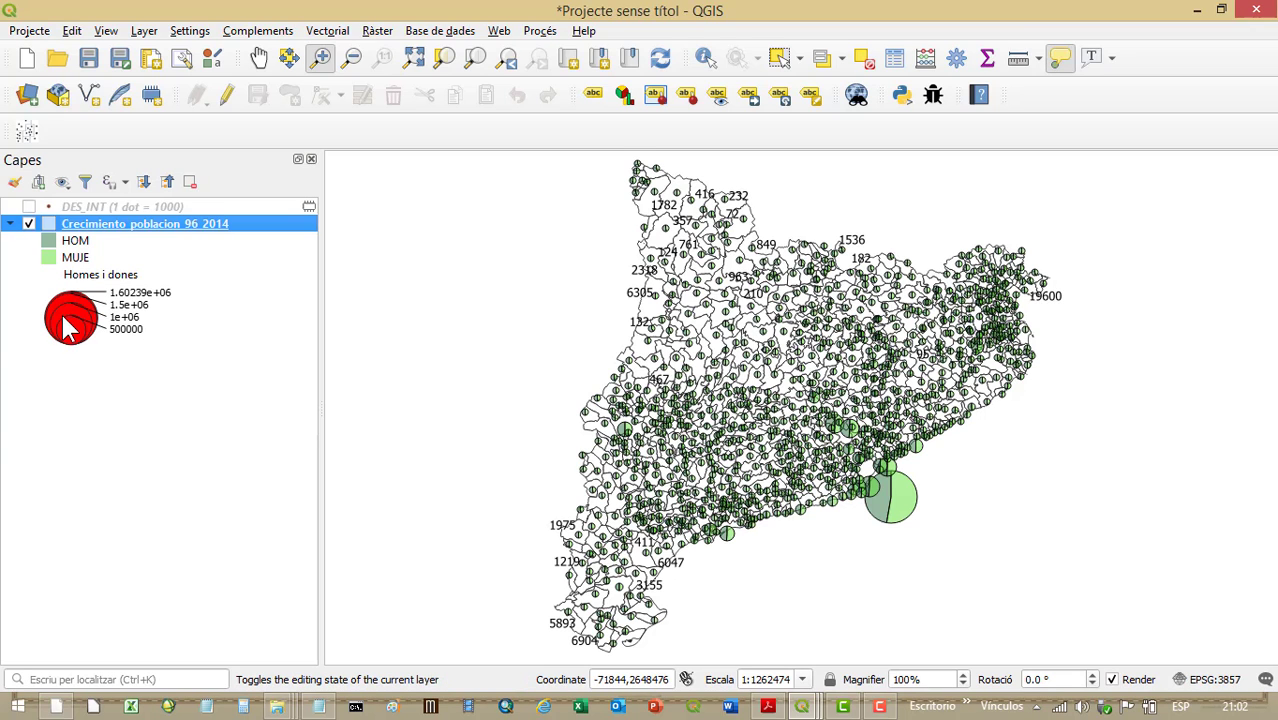
pyautogui.rightClick(125, 230)
pyautogui.click(220, 580)
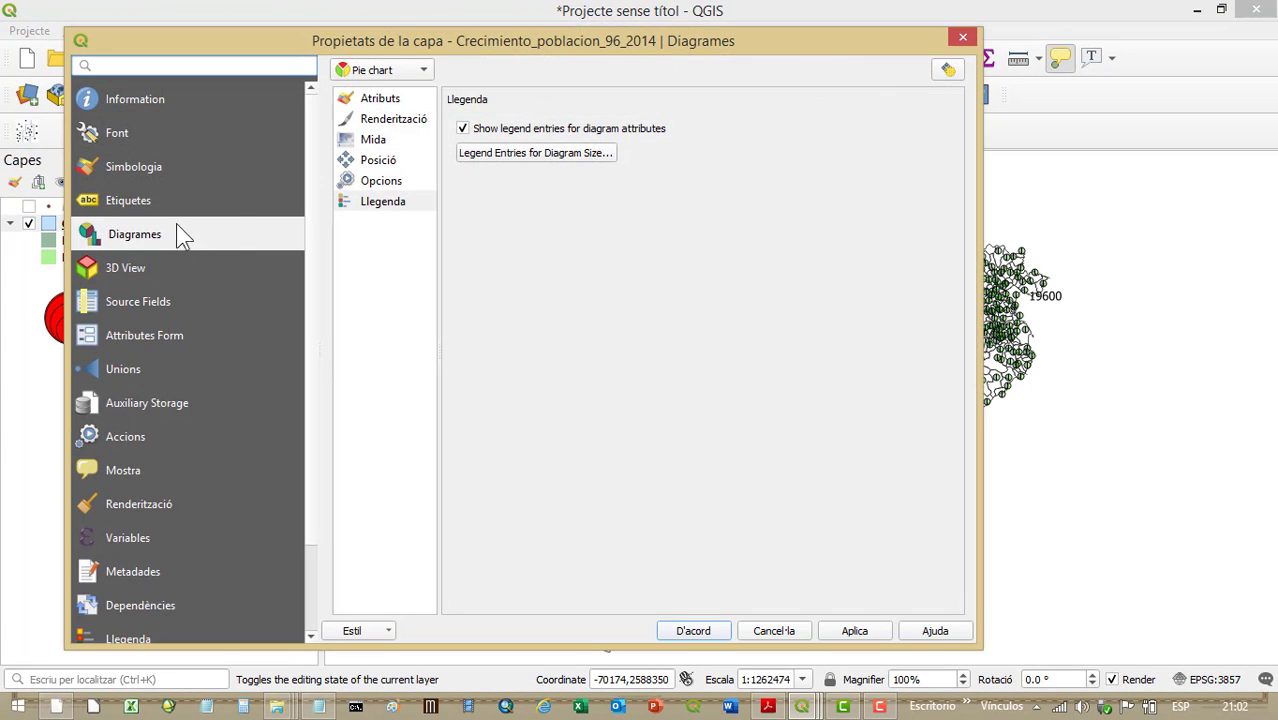
pyautogui.click(176, 230)
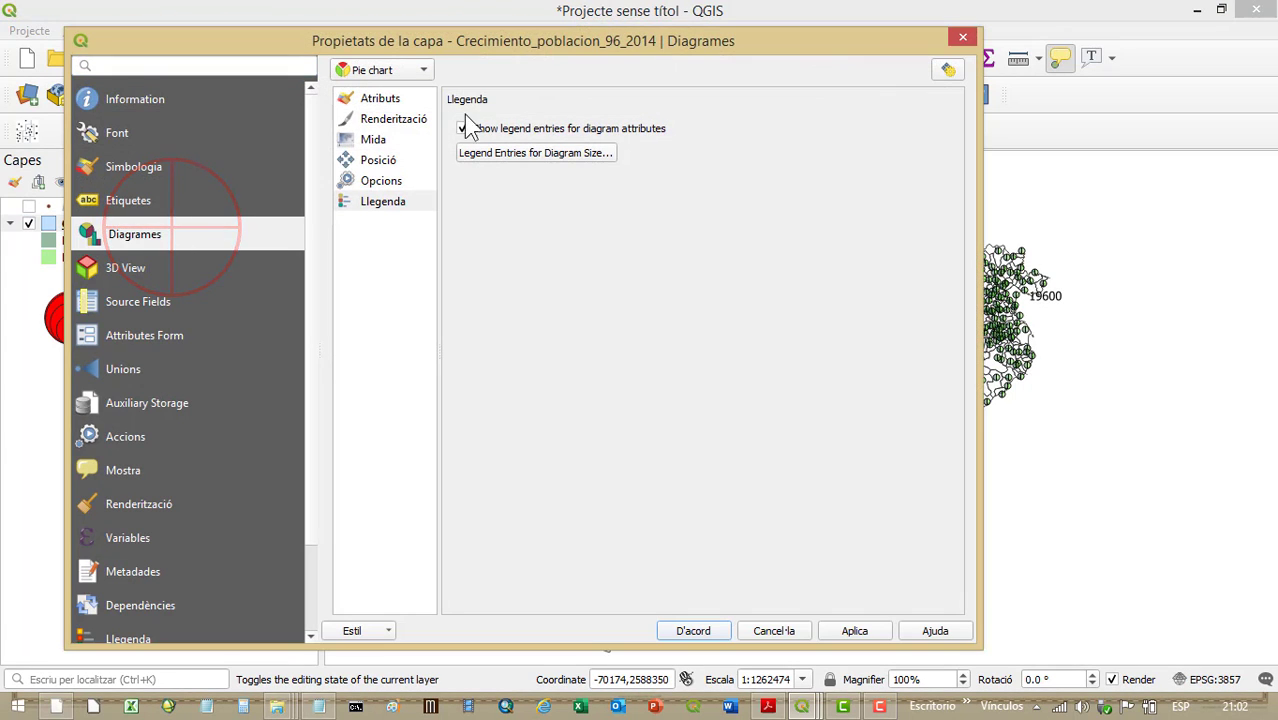
pyautogui.click(383, 206)
pyautogui.click(479, 157)
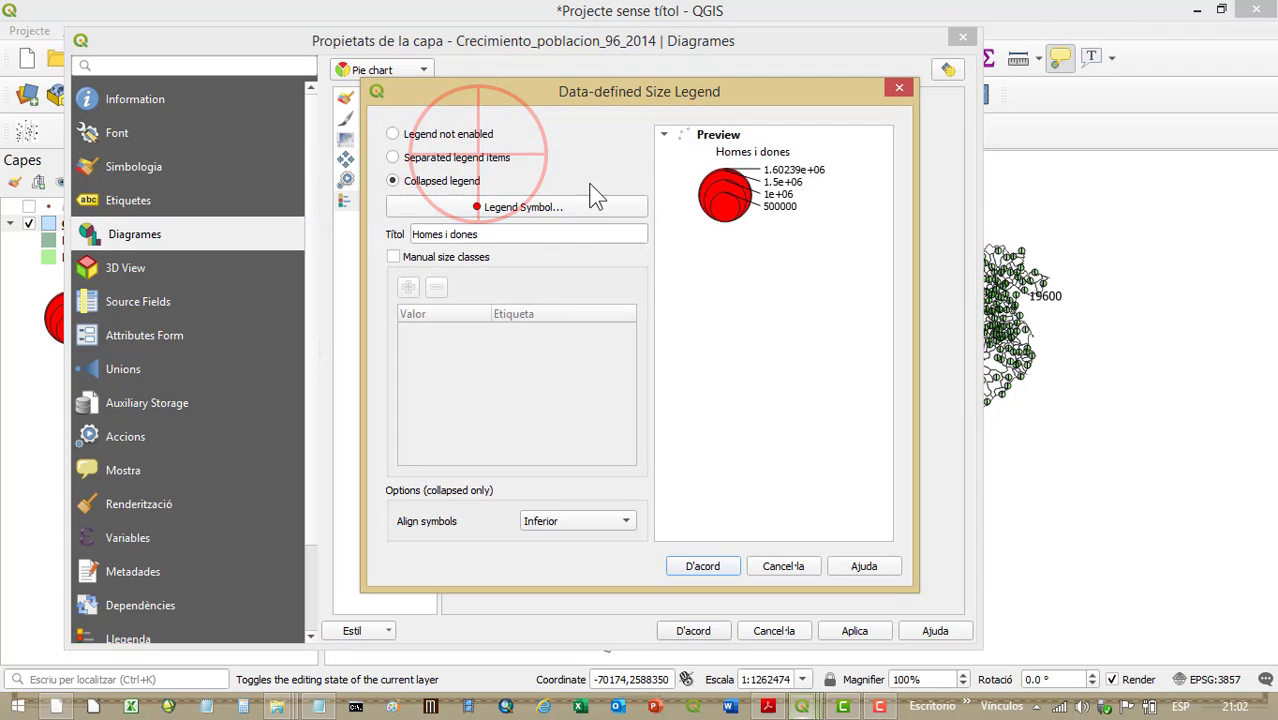
pyautogui.click(525, 210)
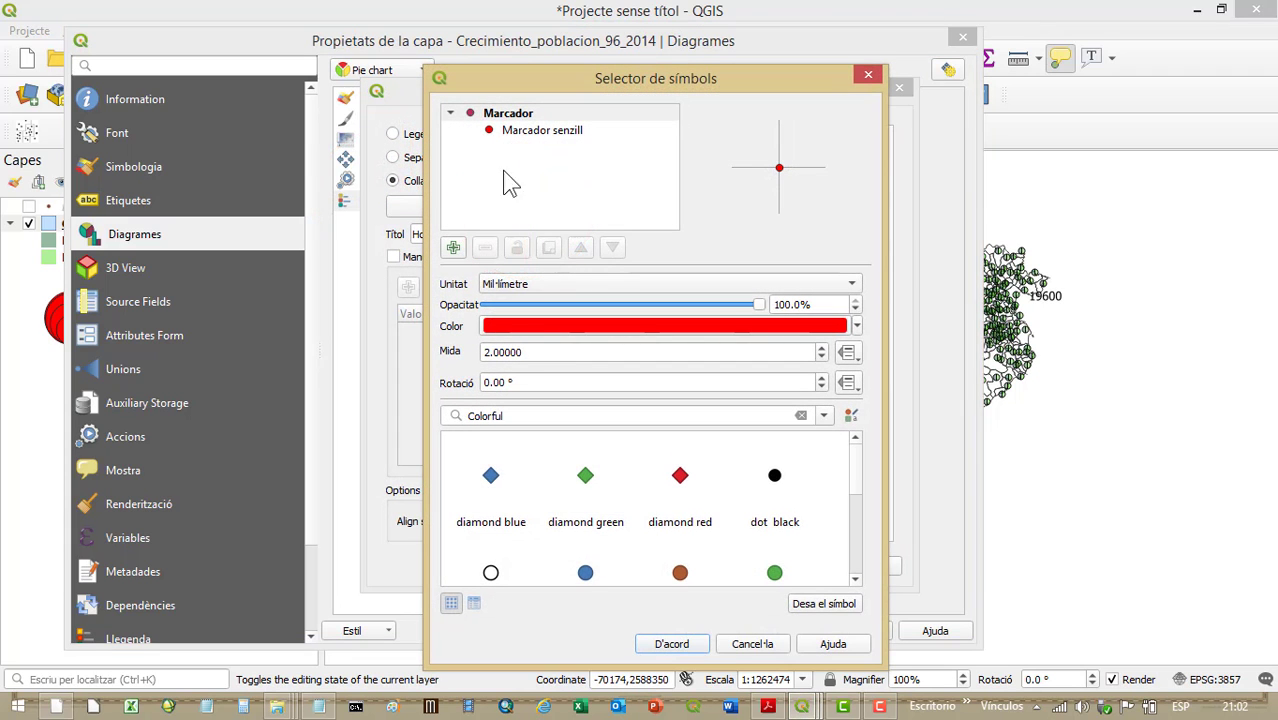
pyautogui.click(514, 326)
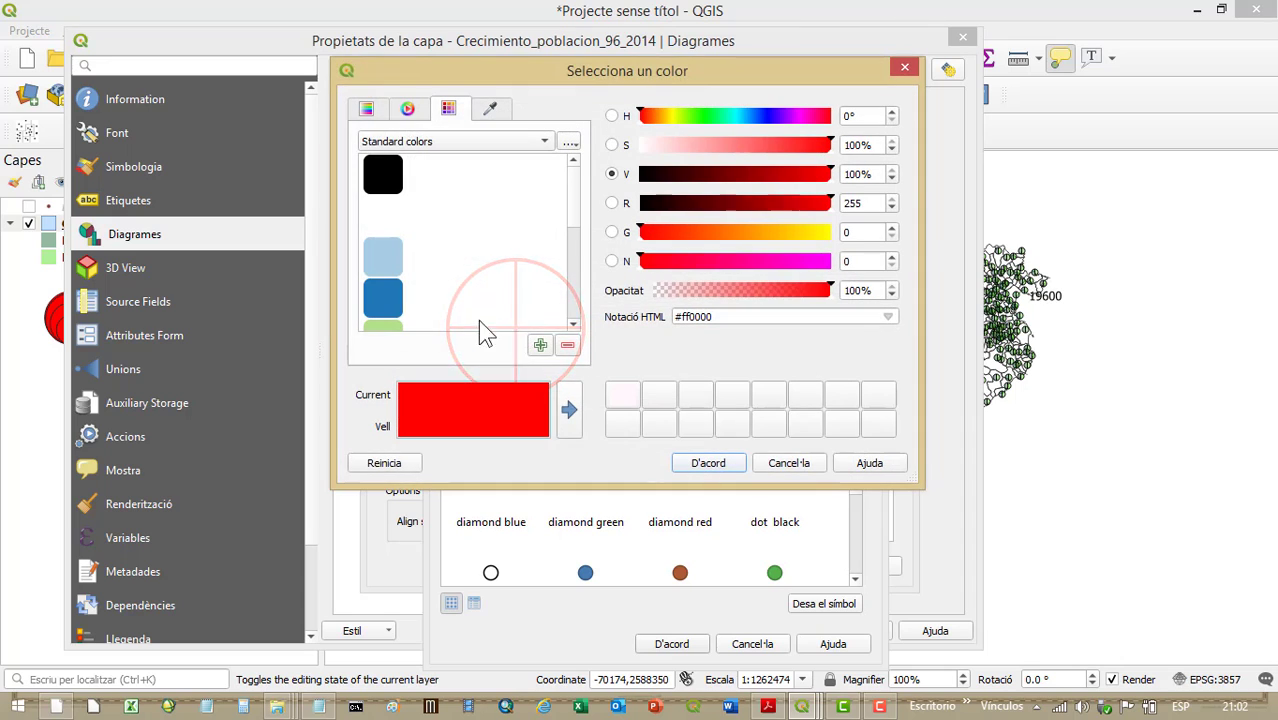
pyautogui.click(383, 216)
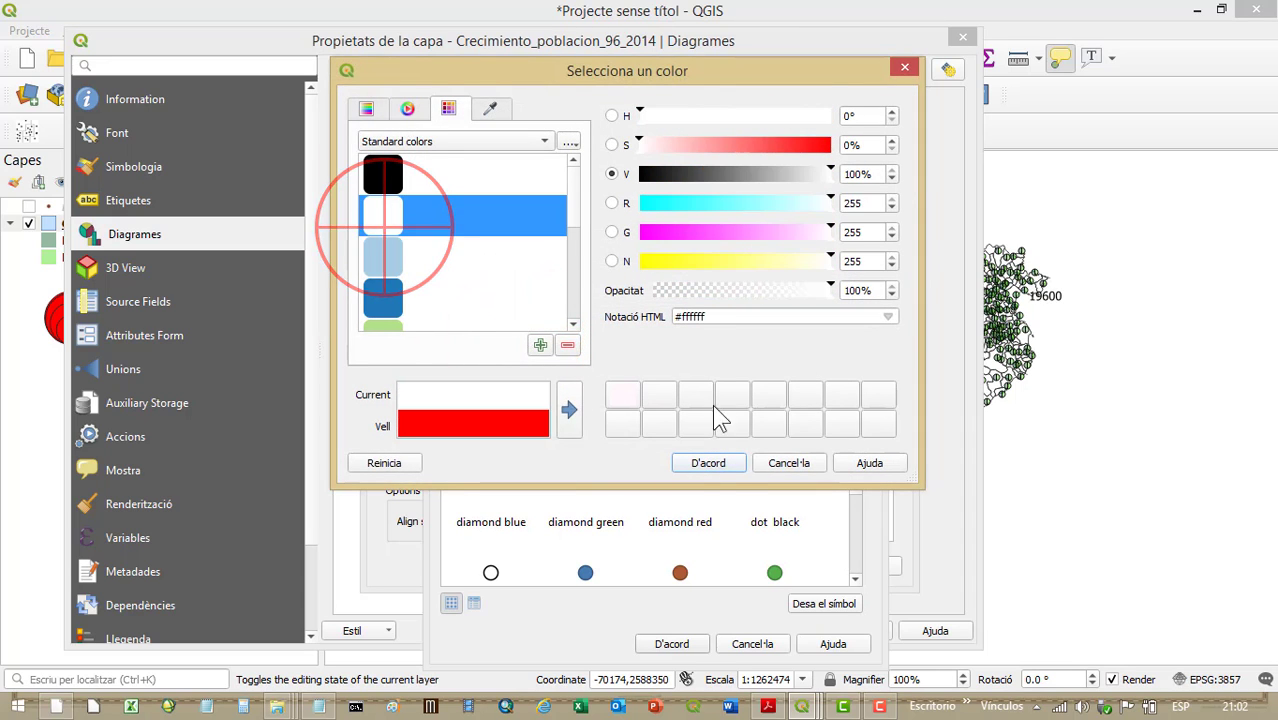
pyautogui.click(710, 463)
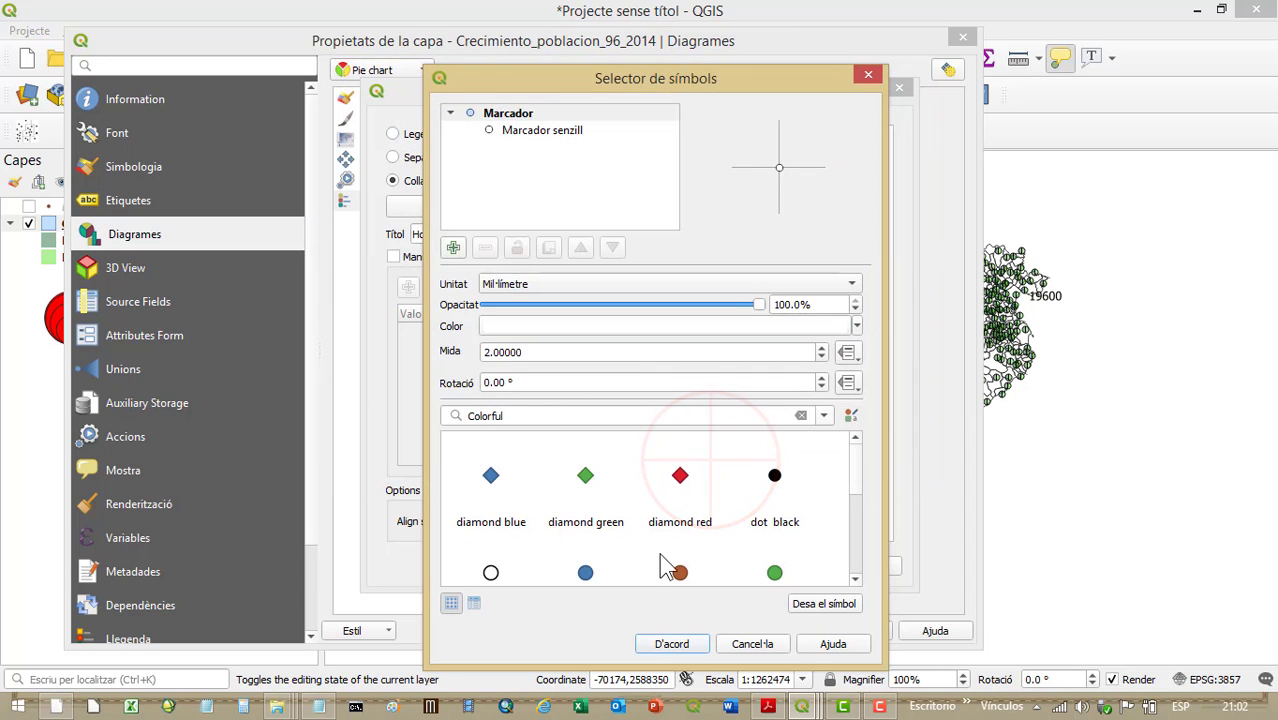
pyautogui.click(688, 643)
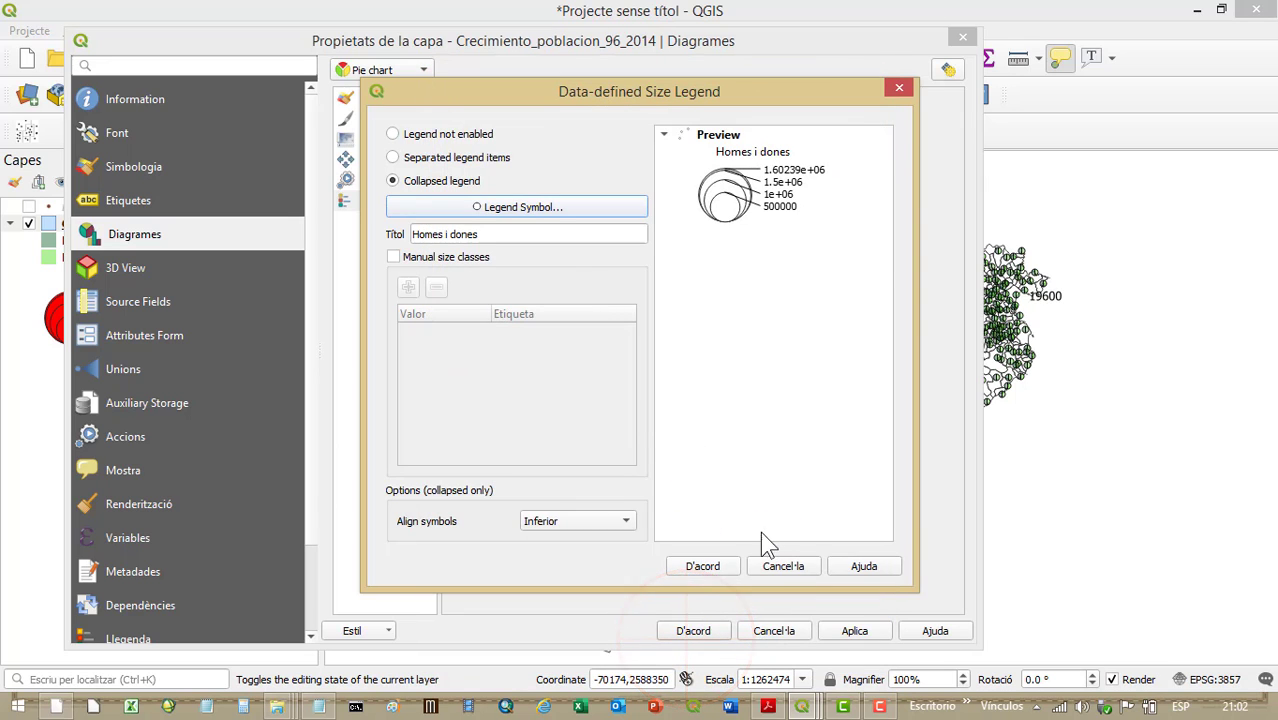
pyautogui.click(702, 566)
pyautogui.click(851, 631)
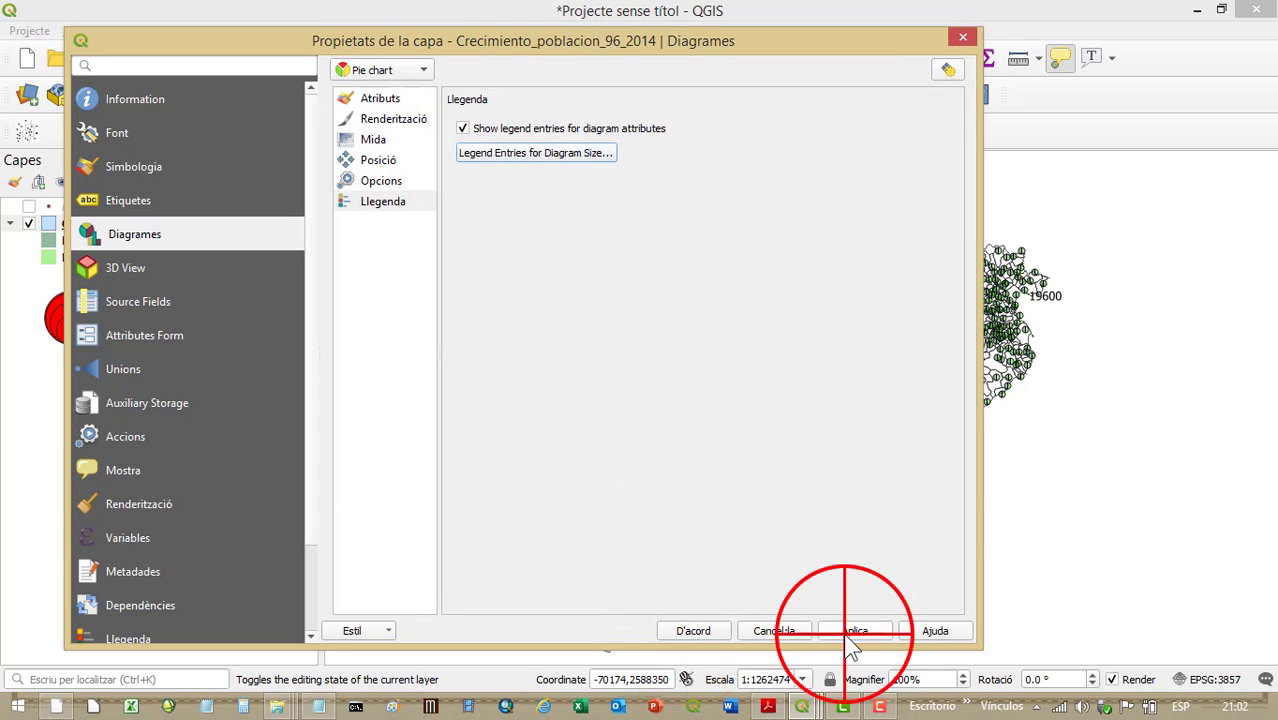
pyautogui.click(711, 633)
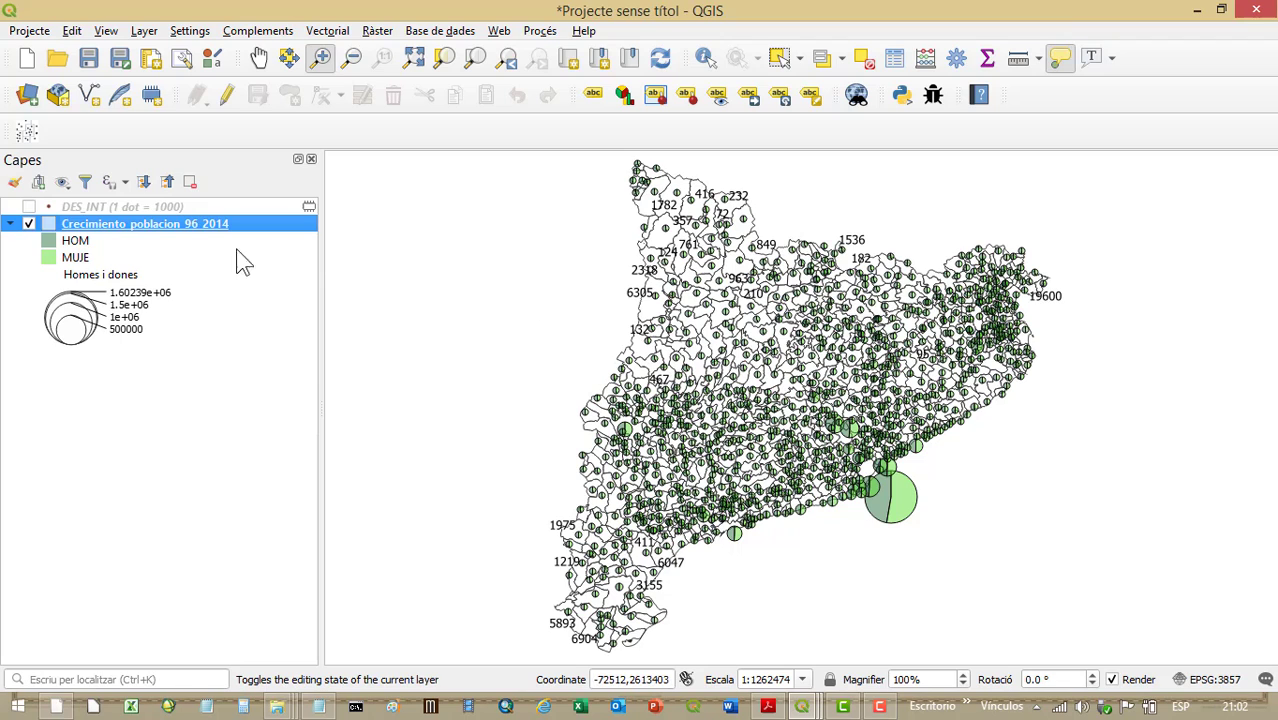
# Set the labels of the Crecimiento_poblacion_96_2014 layer to simple labels (Etiquetes senzilles) based on the TOT field
pyautogui.rightClick(183, 223)
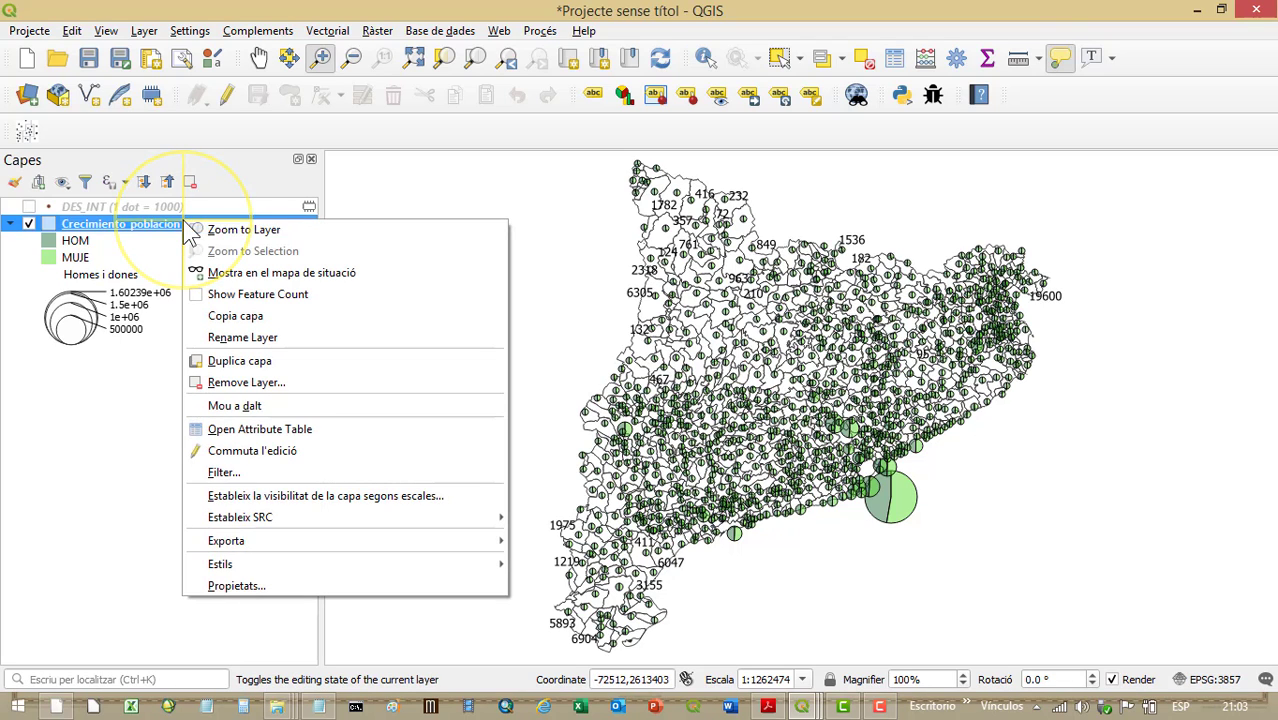
pyautogui.click(236, 585)
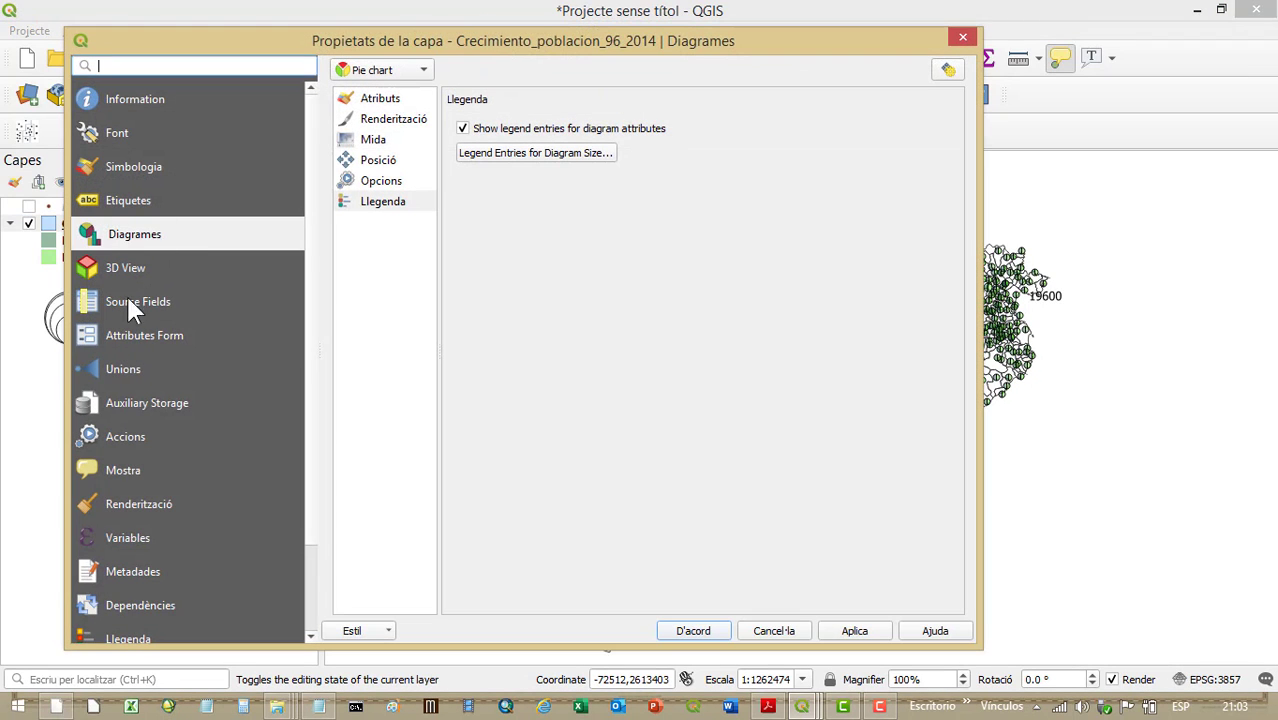
pyautogui.click(140, 203)
pyautogui.click(456, 70)
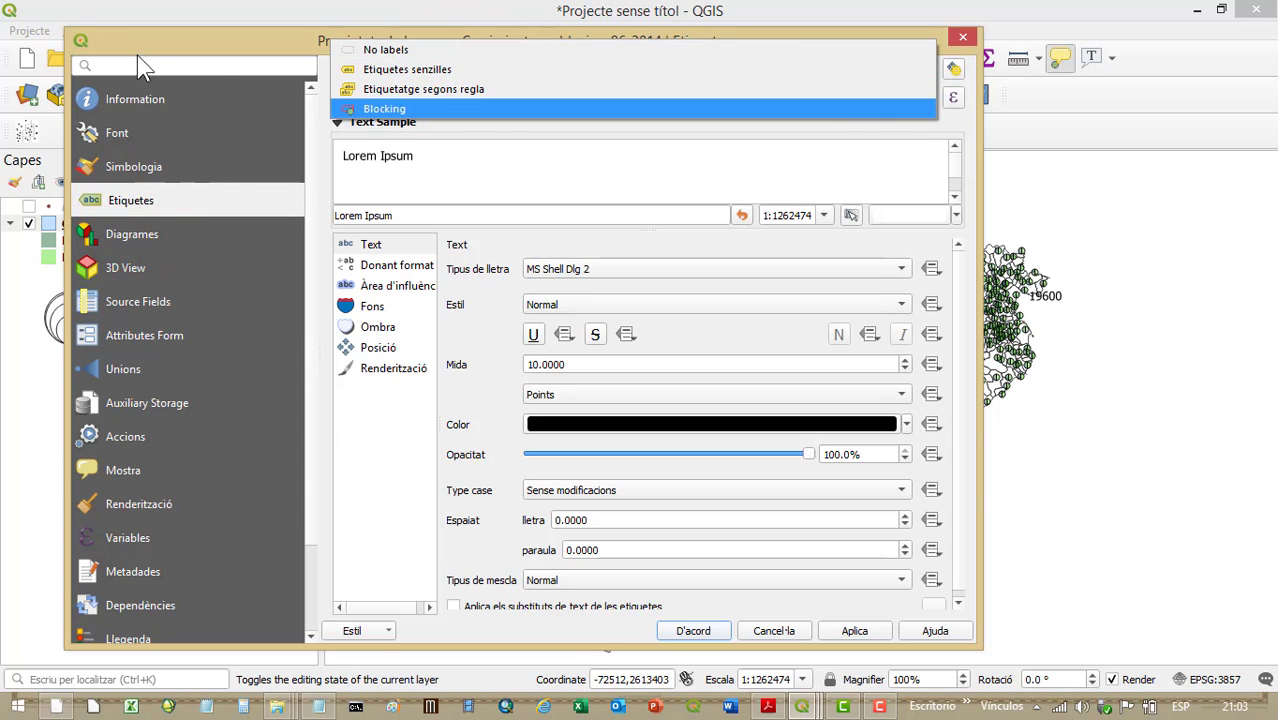
pyautogui.click(137, 55)
pyautogui.click(449, 67)
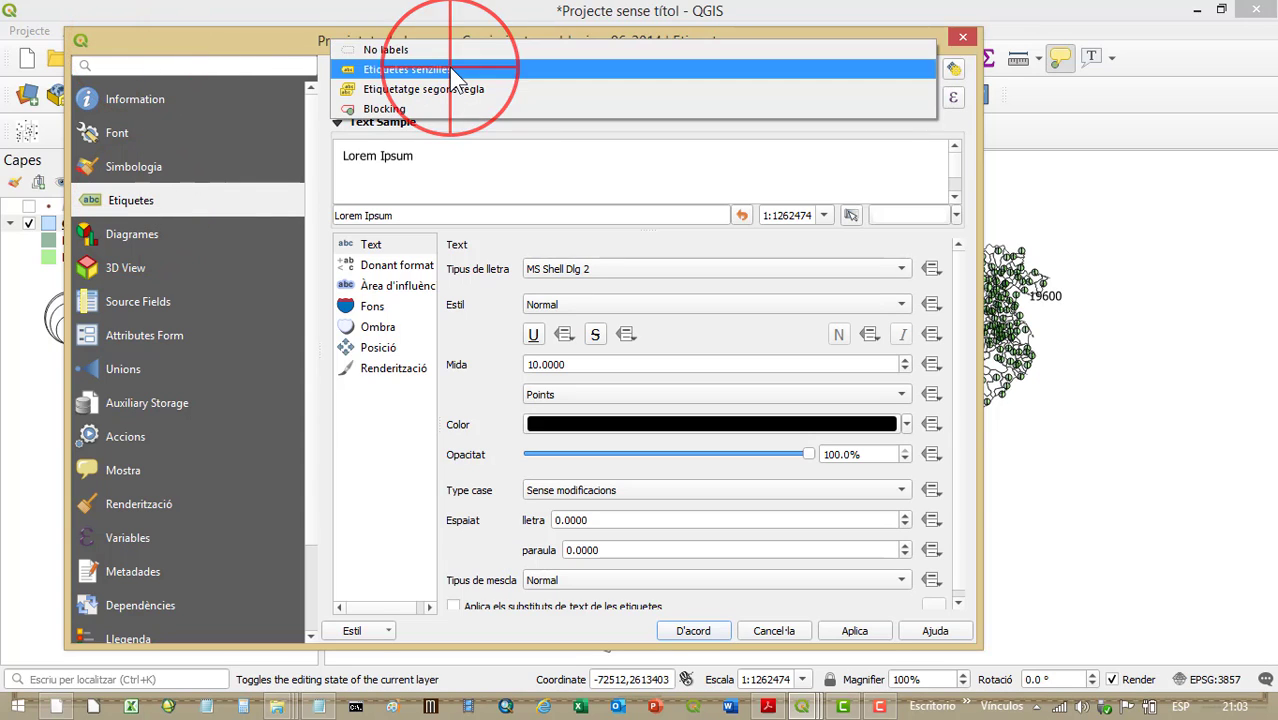
pyautogui.click(443, 71)
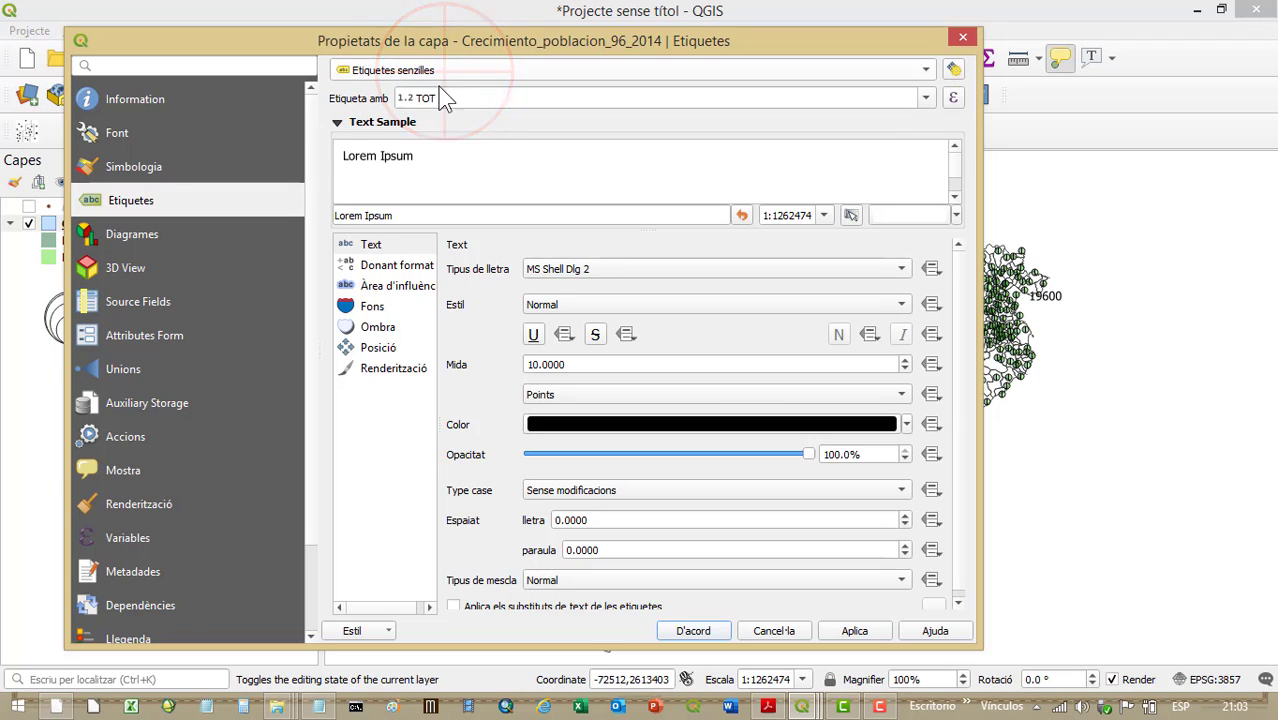
pyautogui.click(450, 98)
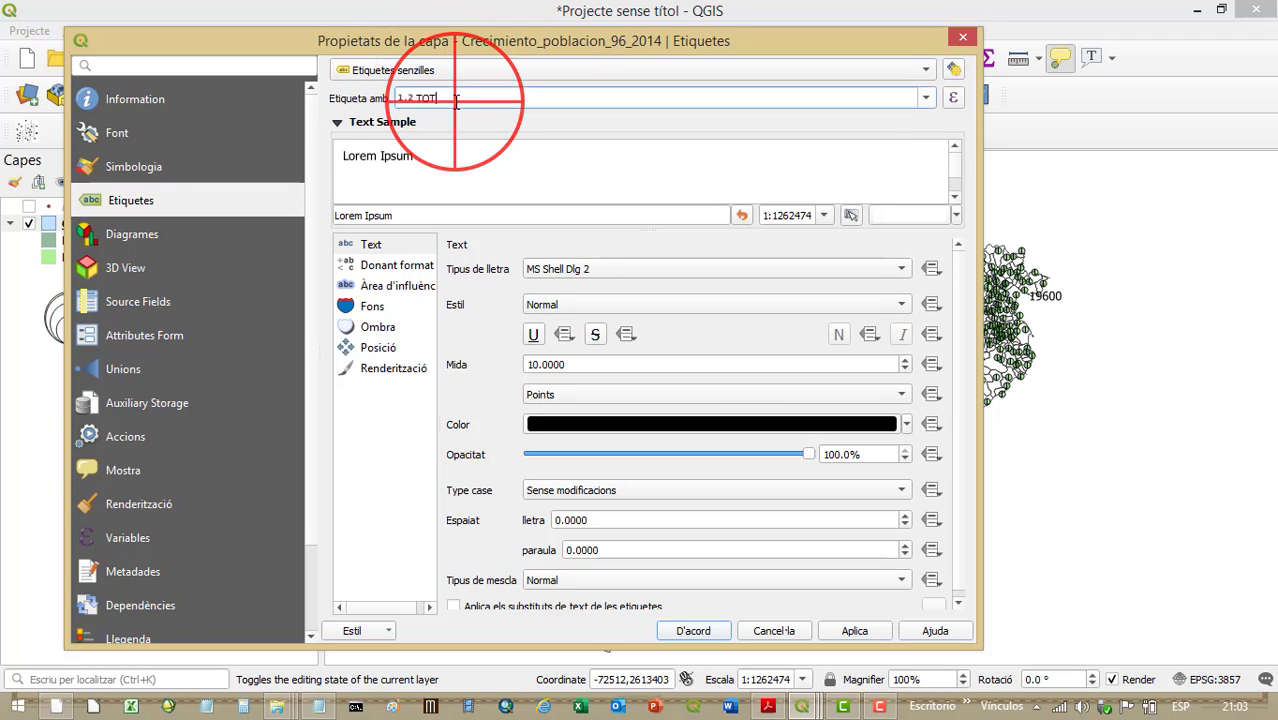
pyautogui.click(926, 98)
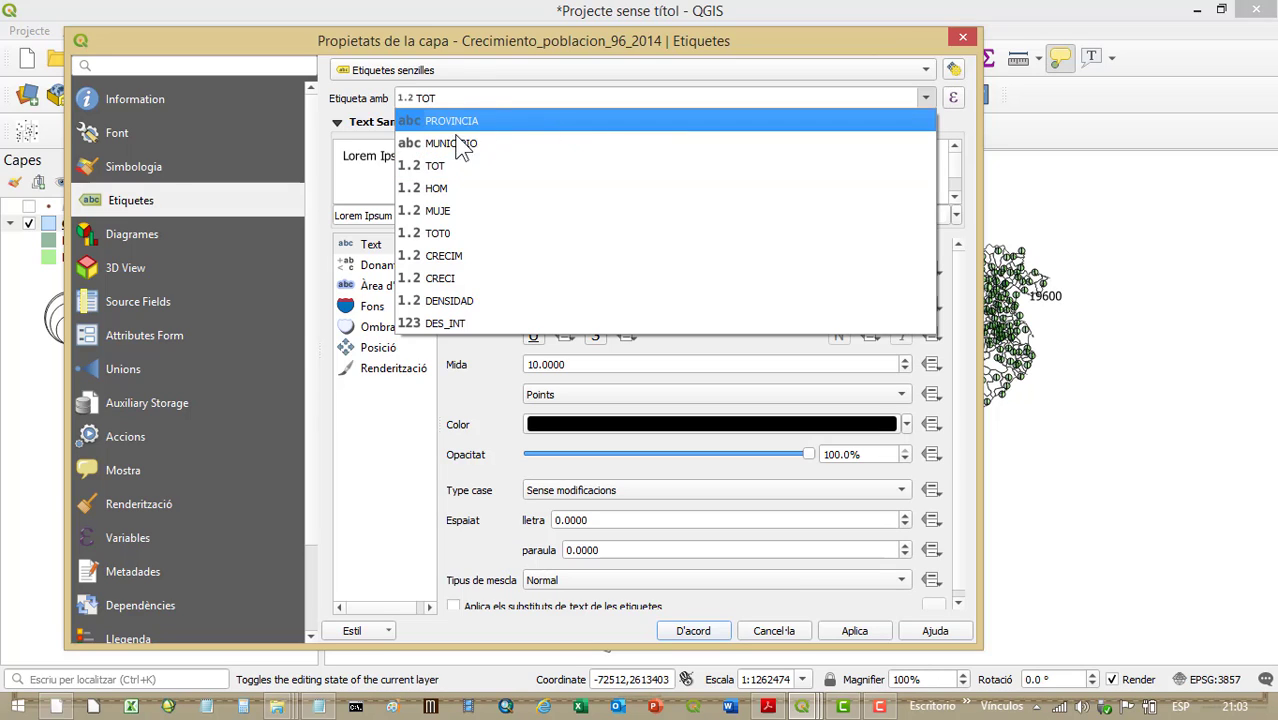
pyautogui.click(434, 166)
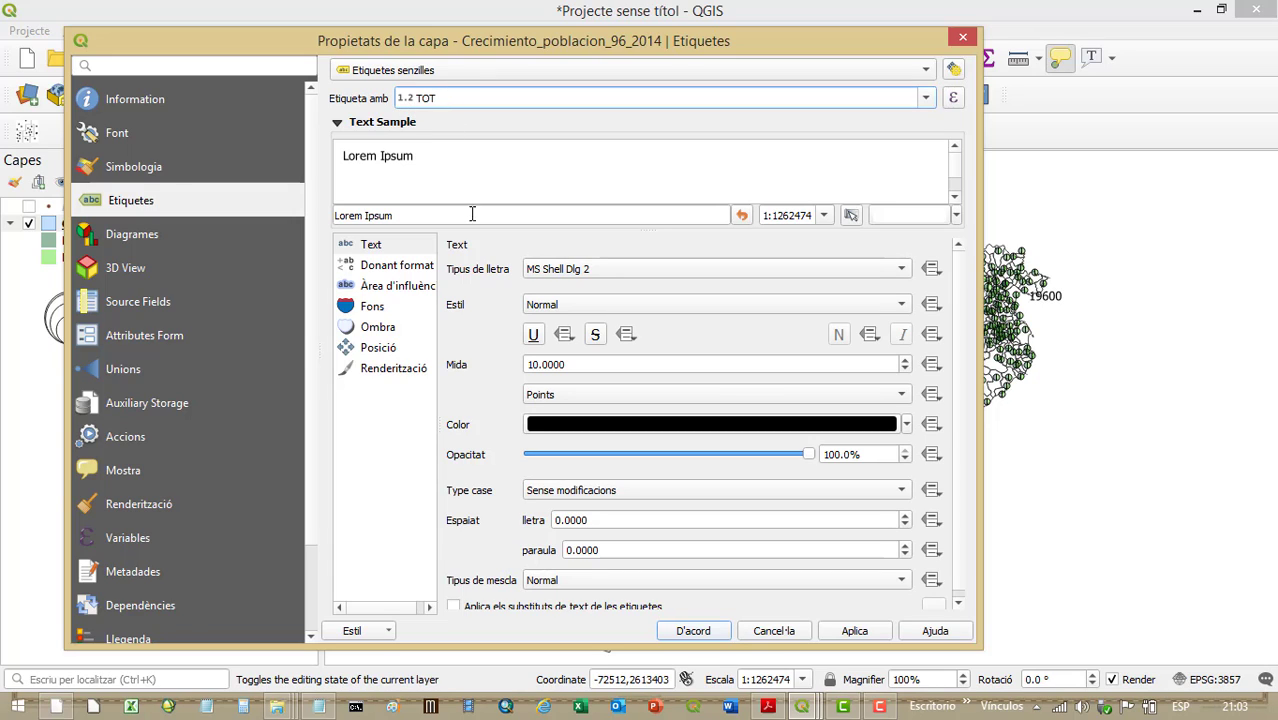
pyautogui.click(590, 268)
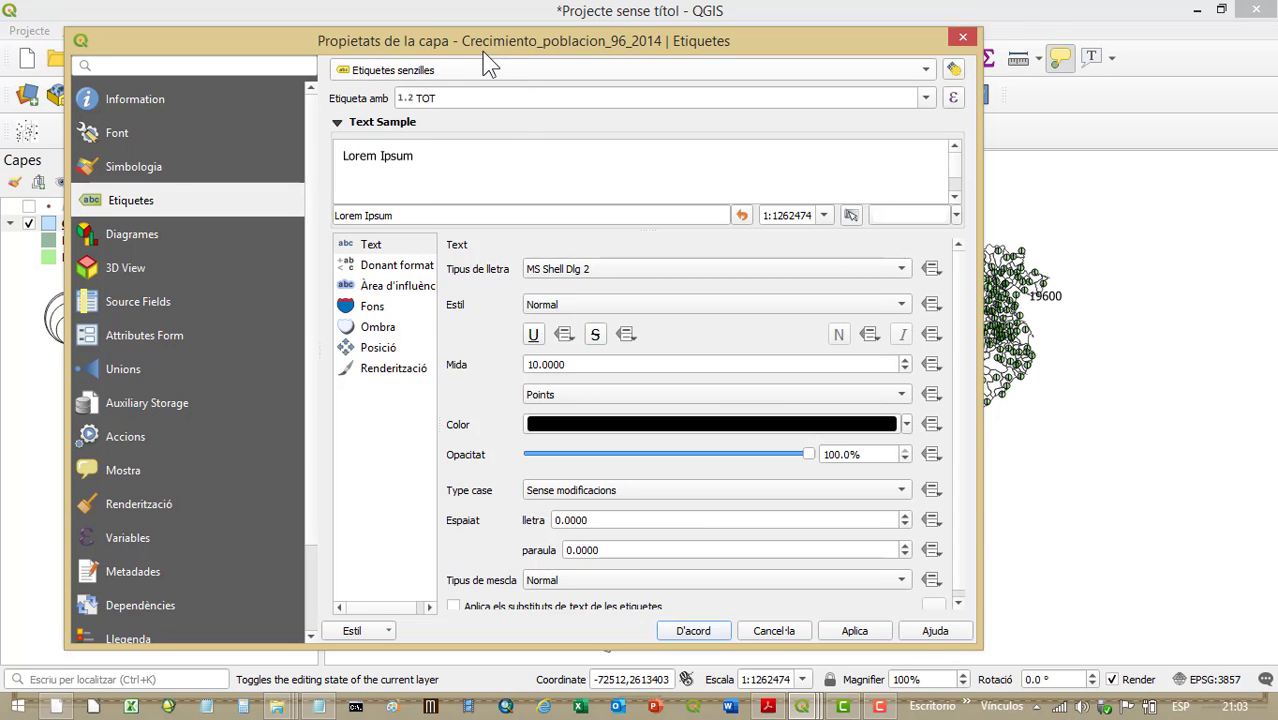
# Try switching the layer's labelling to No labels
pyautogui.moveTo(490, 44); pyautogui.dragTo(476, 38)
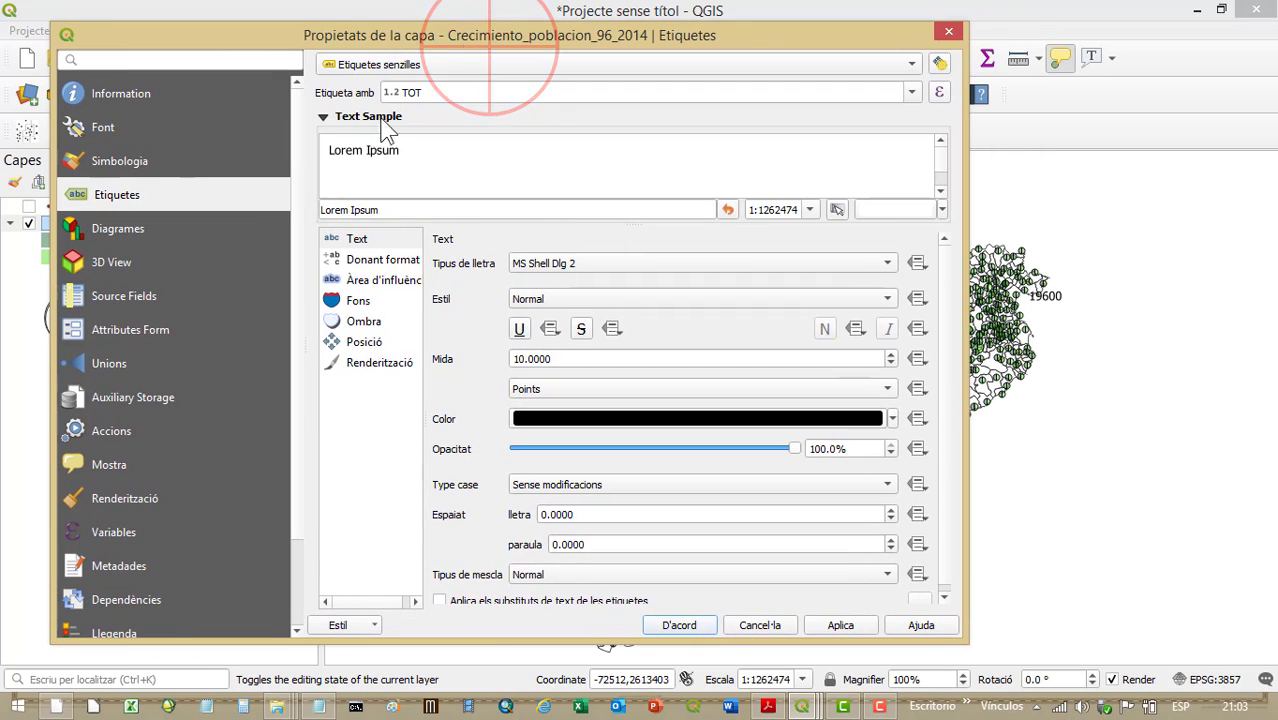
pyautogui.click(512, 93)
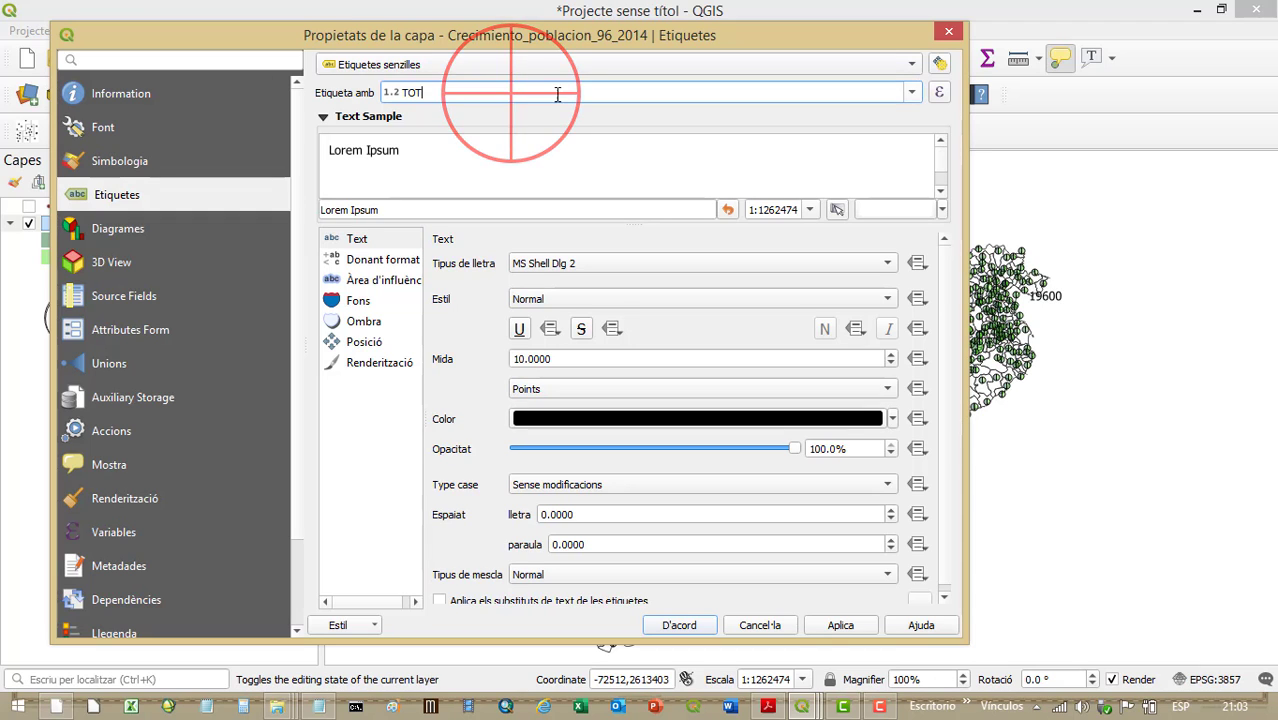
pyautogui.click(554, 62)
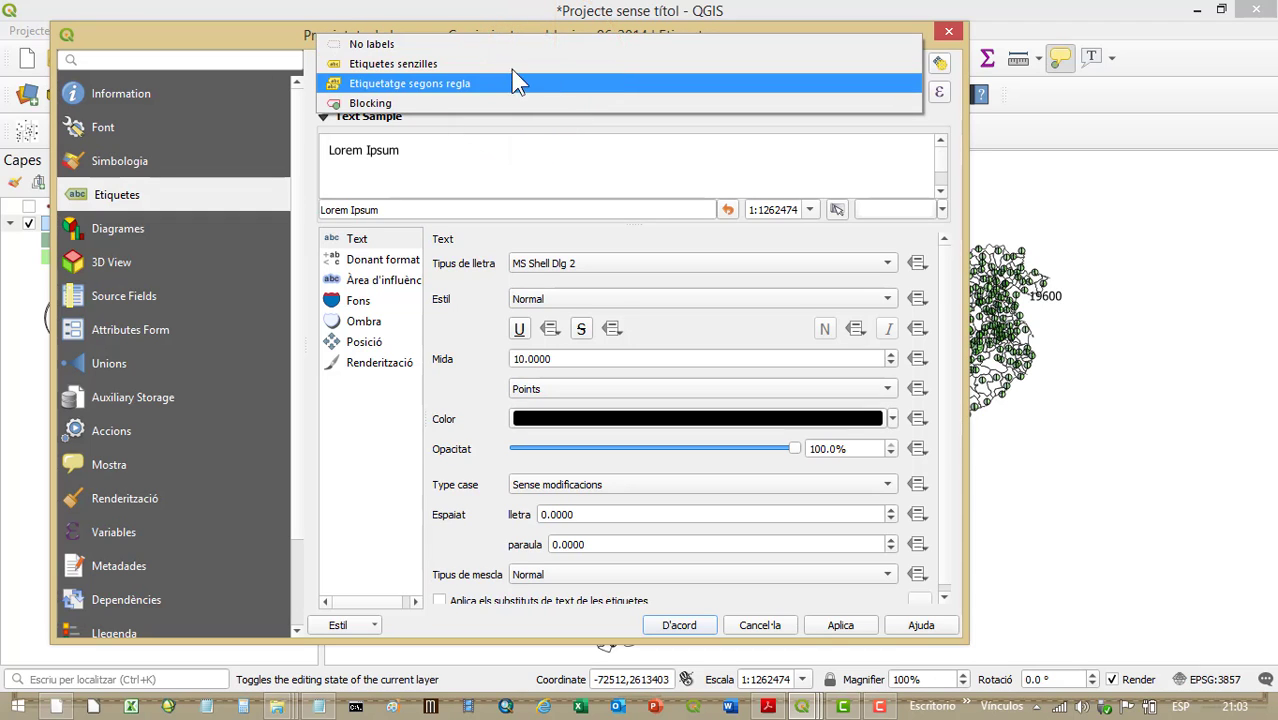
pyautogui.click(517, 45)
# Choose simple labels (Etiquetes senzilles) with the TOT field again, then apply and accept the layer's label settings
pyautogui.click(512, 72)
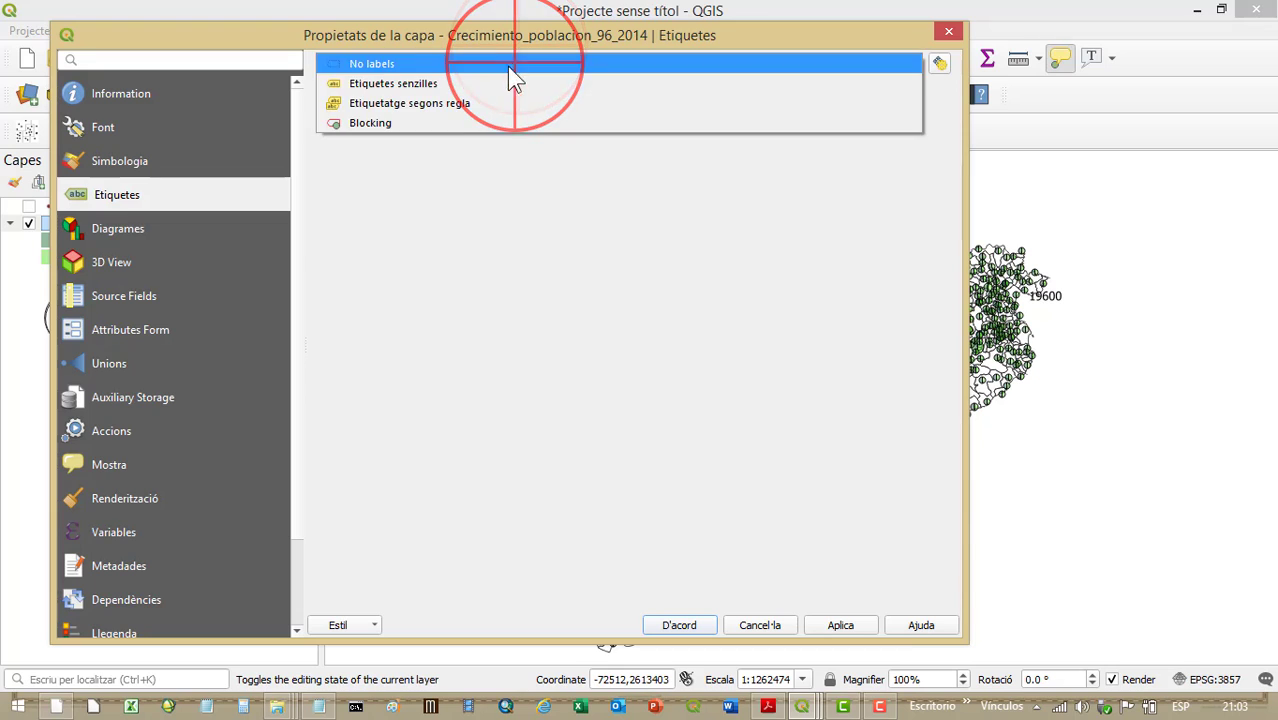
pyautogui.click(508, 83)
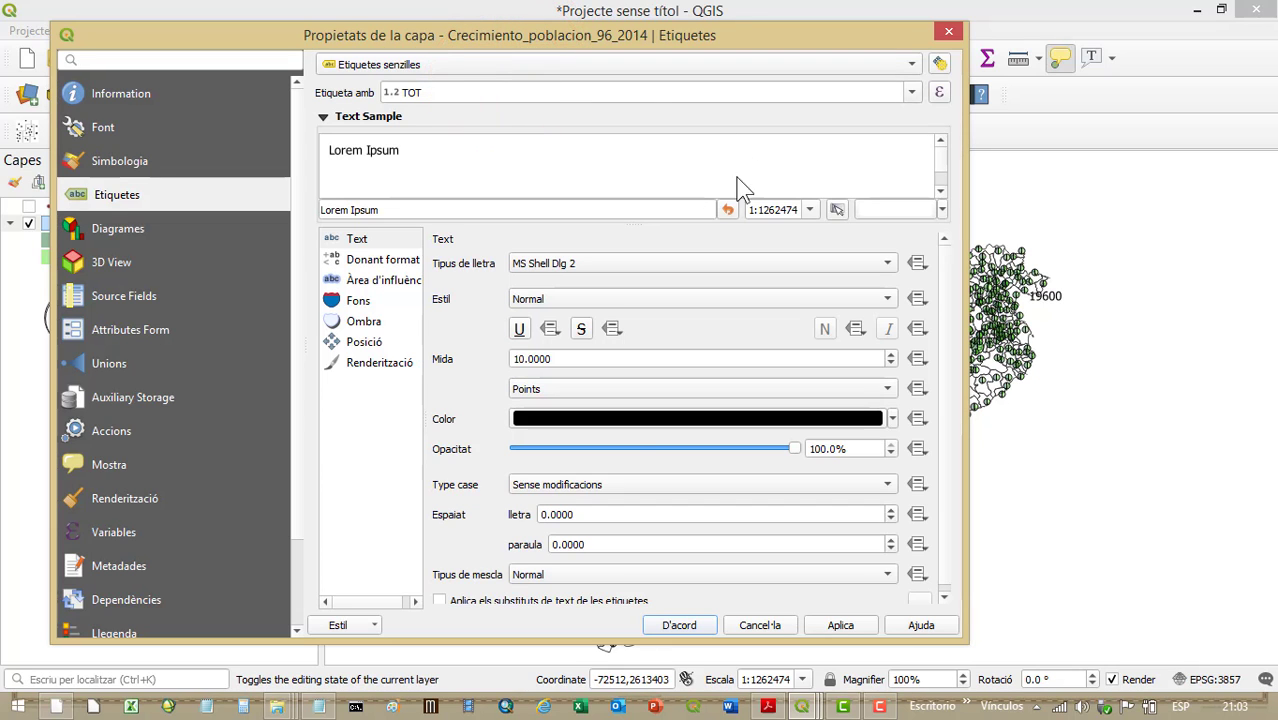
pyautogui.click(836, 630)
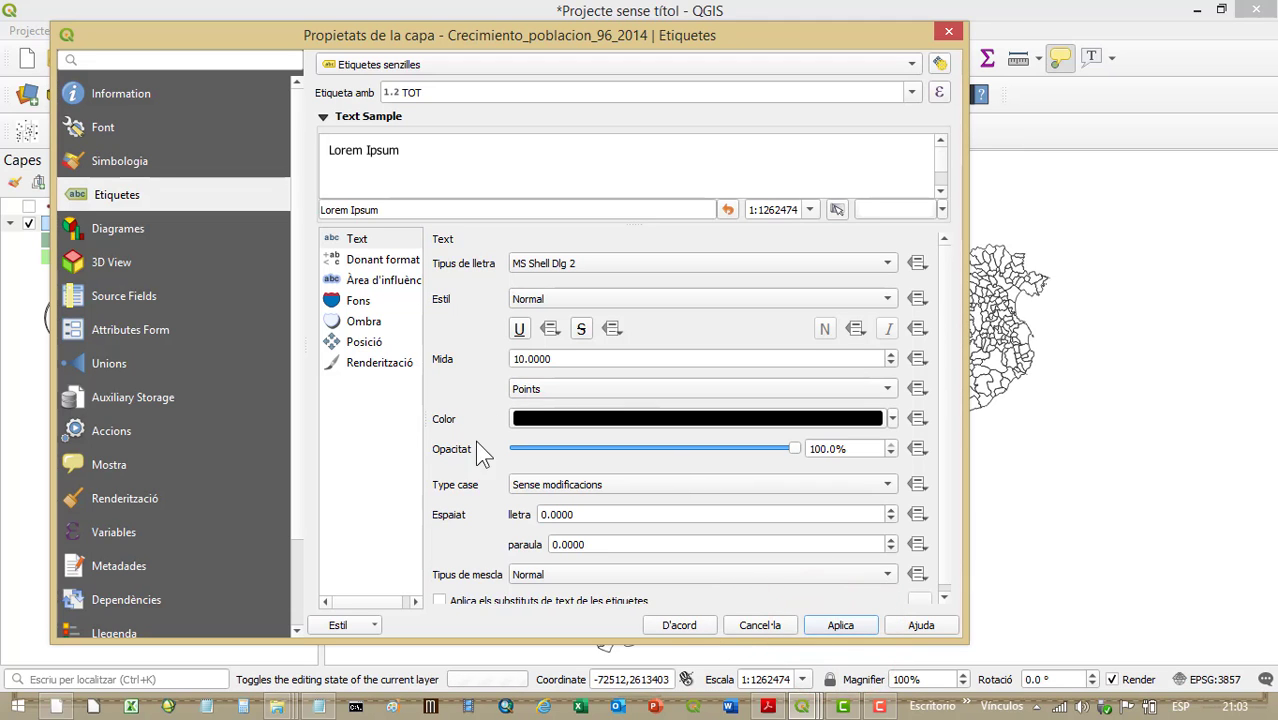
pyautogui.click(667, 628)
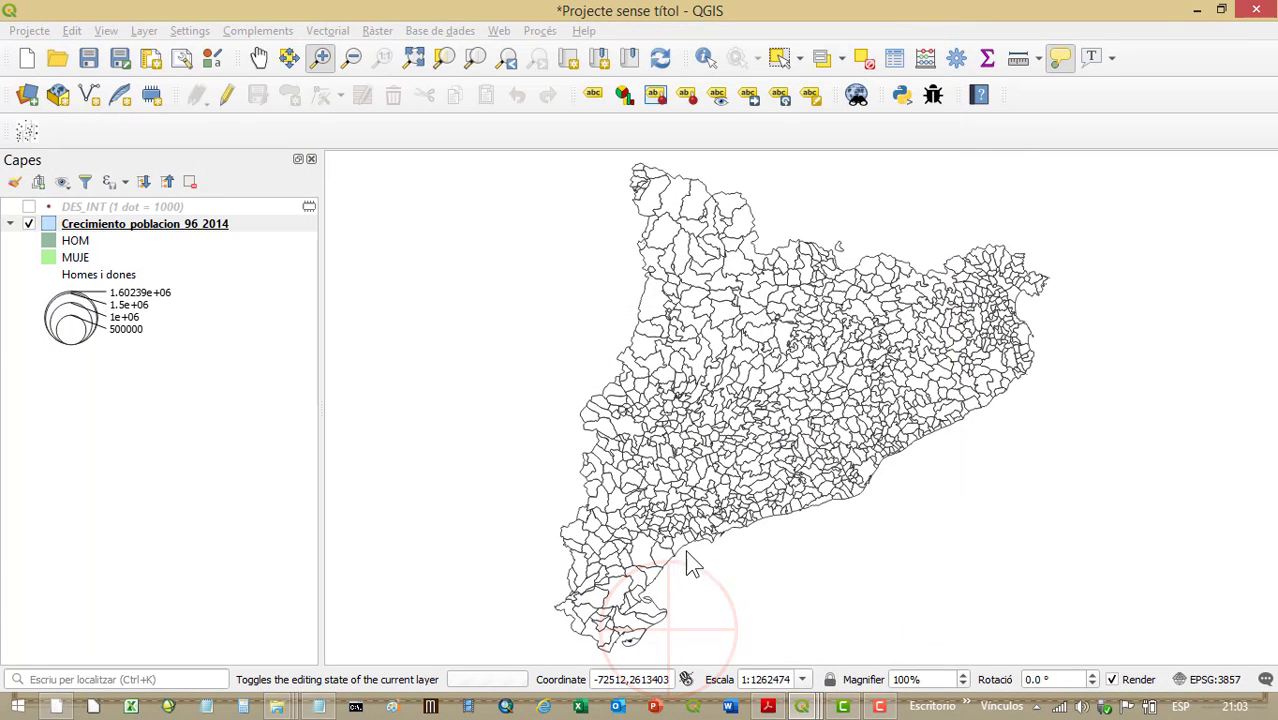
# Label the Crecimiento_poblacion_96_2014 layer with the MUNICIPIO field, then apply and accept the label settings
pyautogui.click(321, 59)
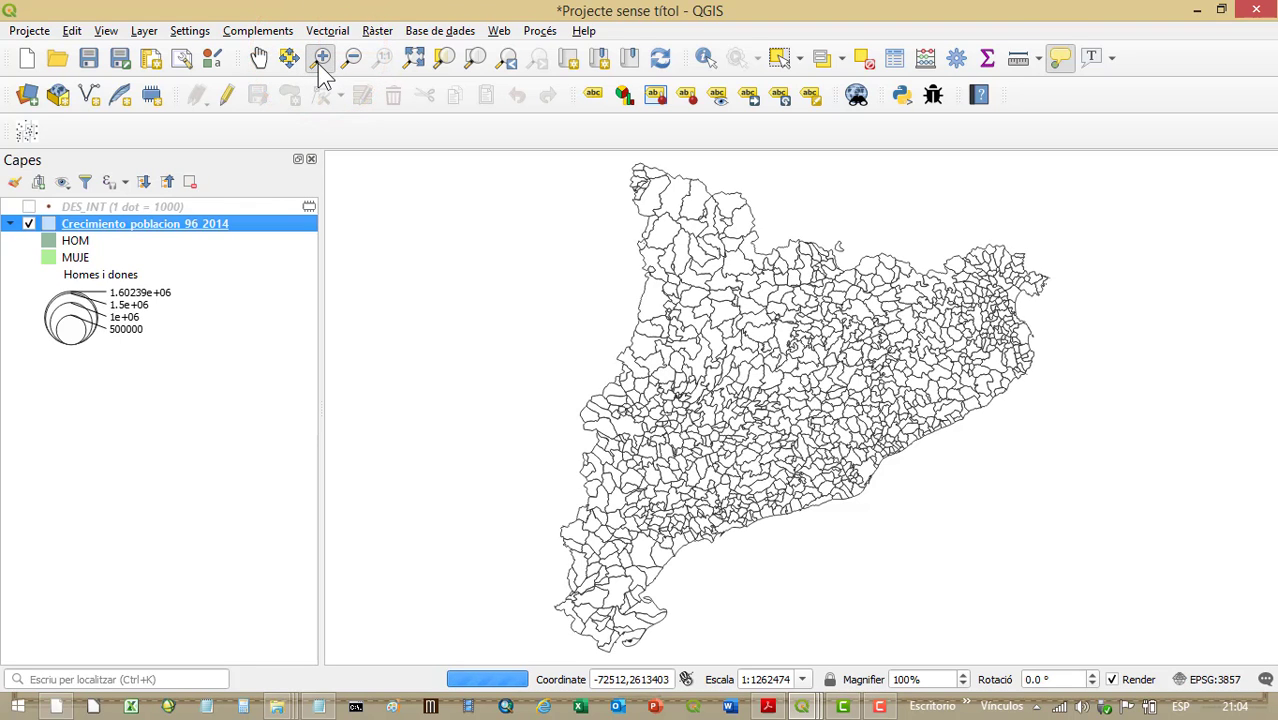
pyautogui.click(850, 456)
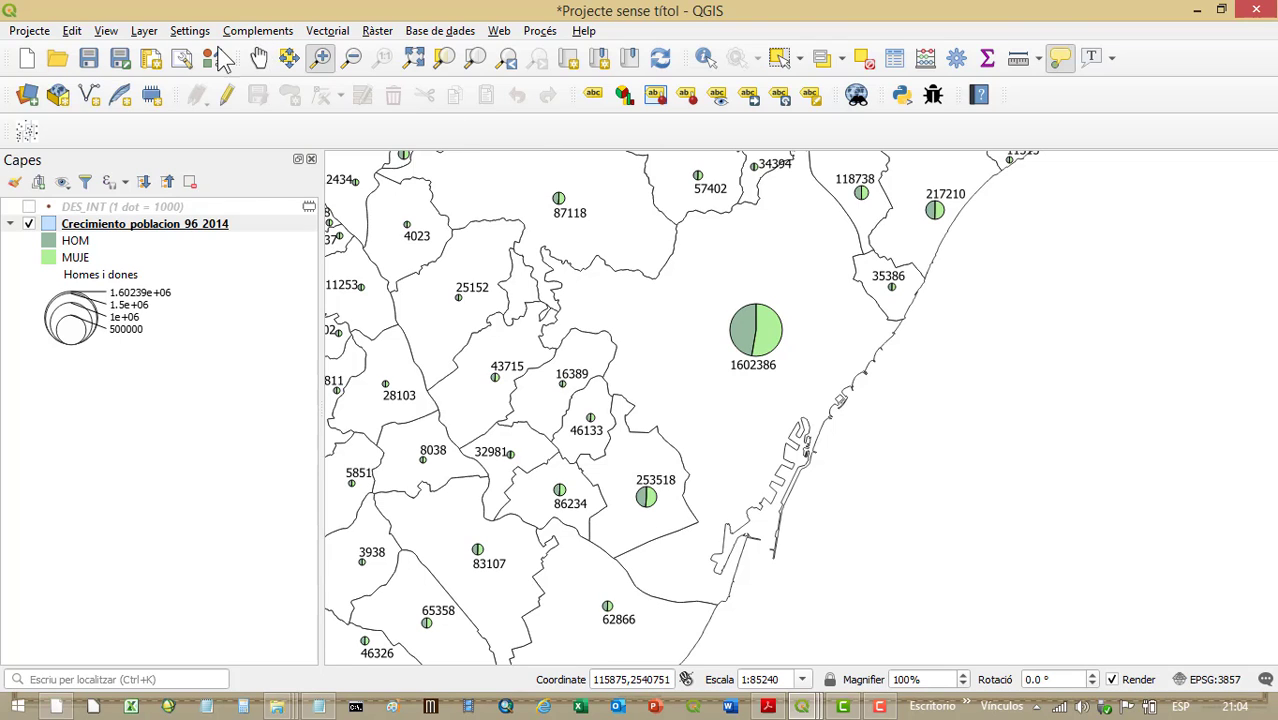
pyautogui.rightClick(143, 232)
pyautogui.click(212, 581)
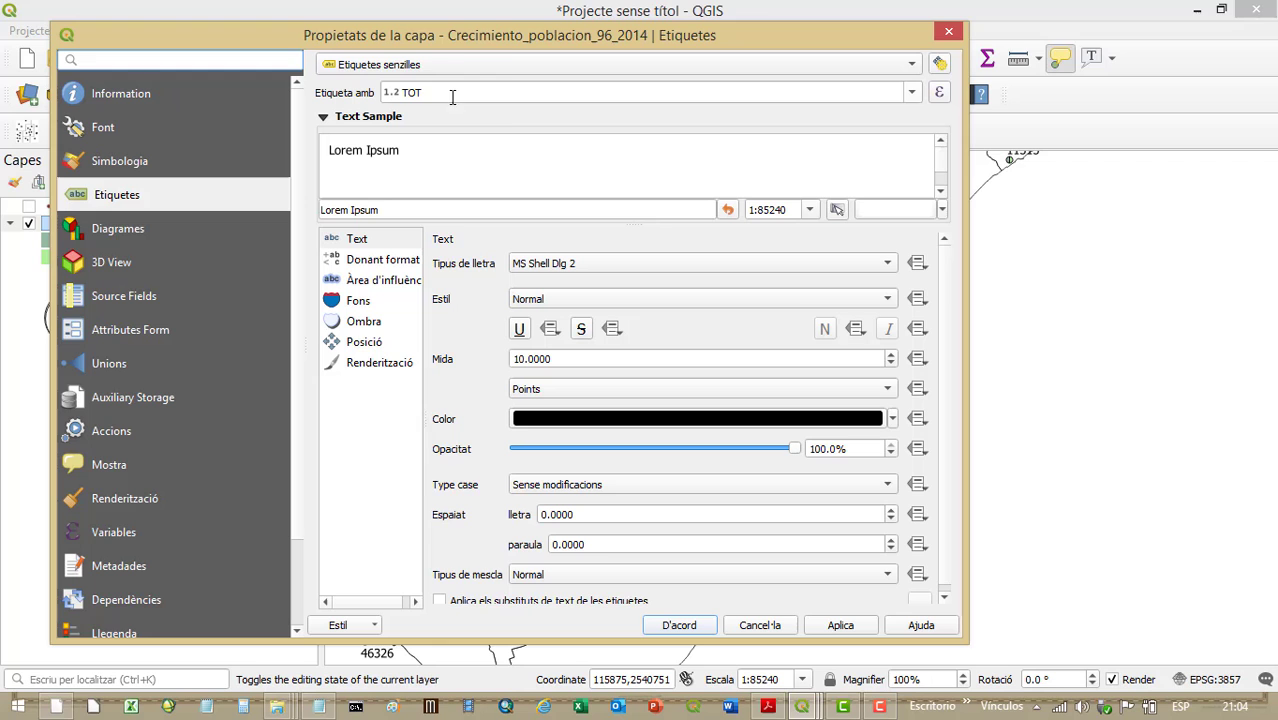
pyautogui.click(449, 92)
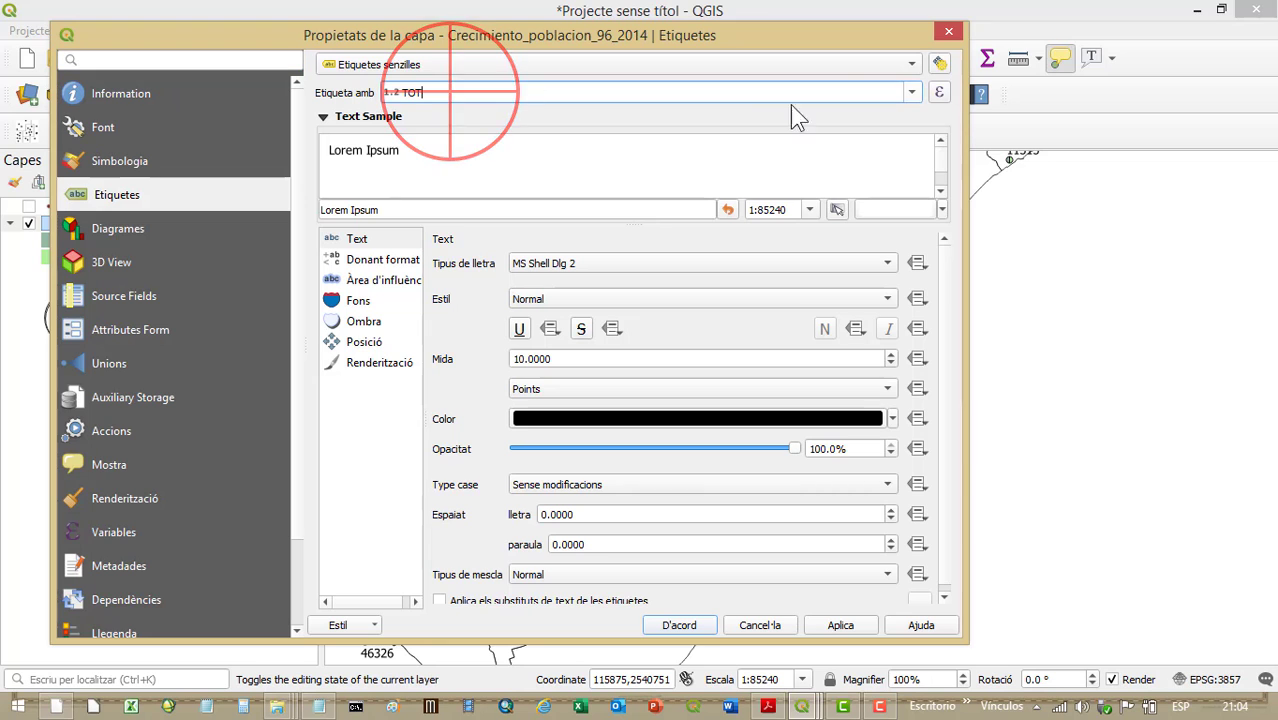
pyautogui.click(910, 92)
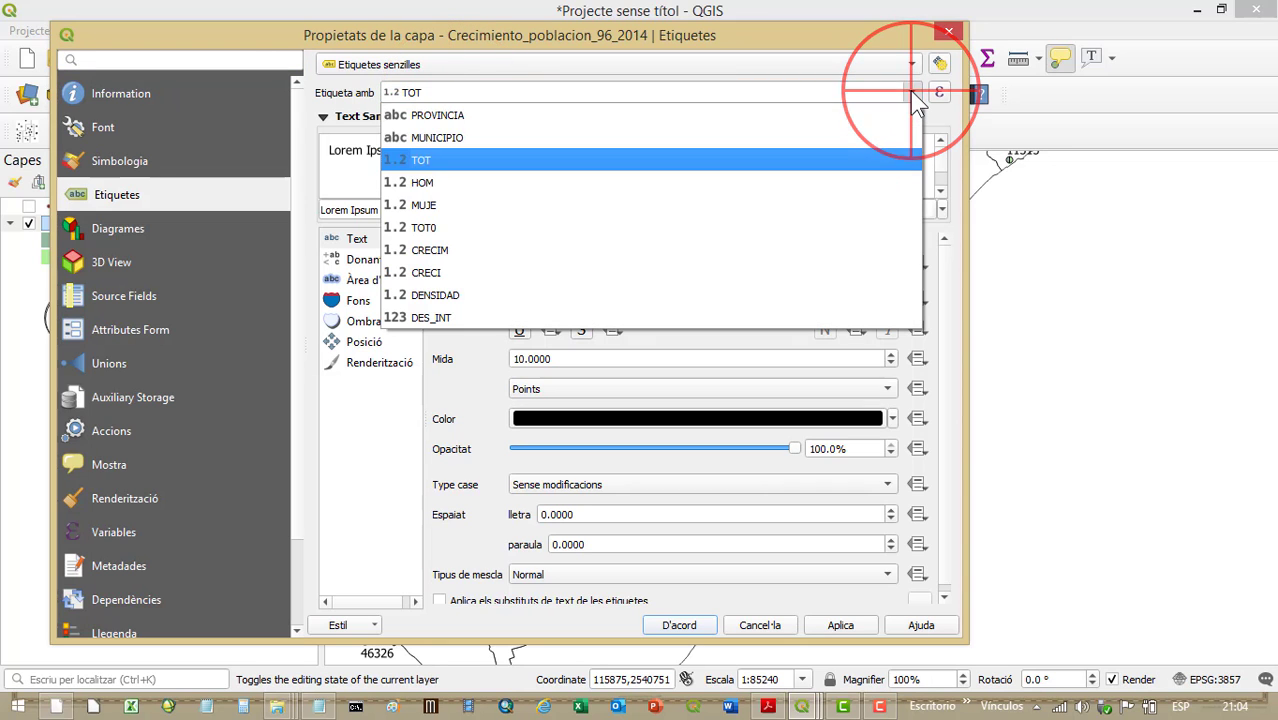
pyautogui.click(677, 128)
pyautogui.click(840, 627)
pyautogui.click(706, 625)
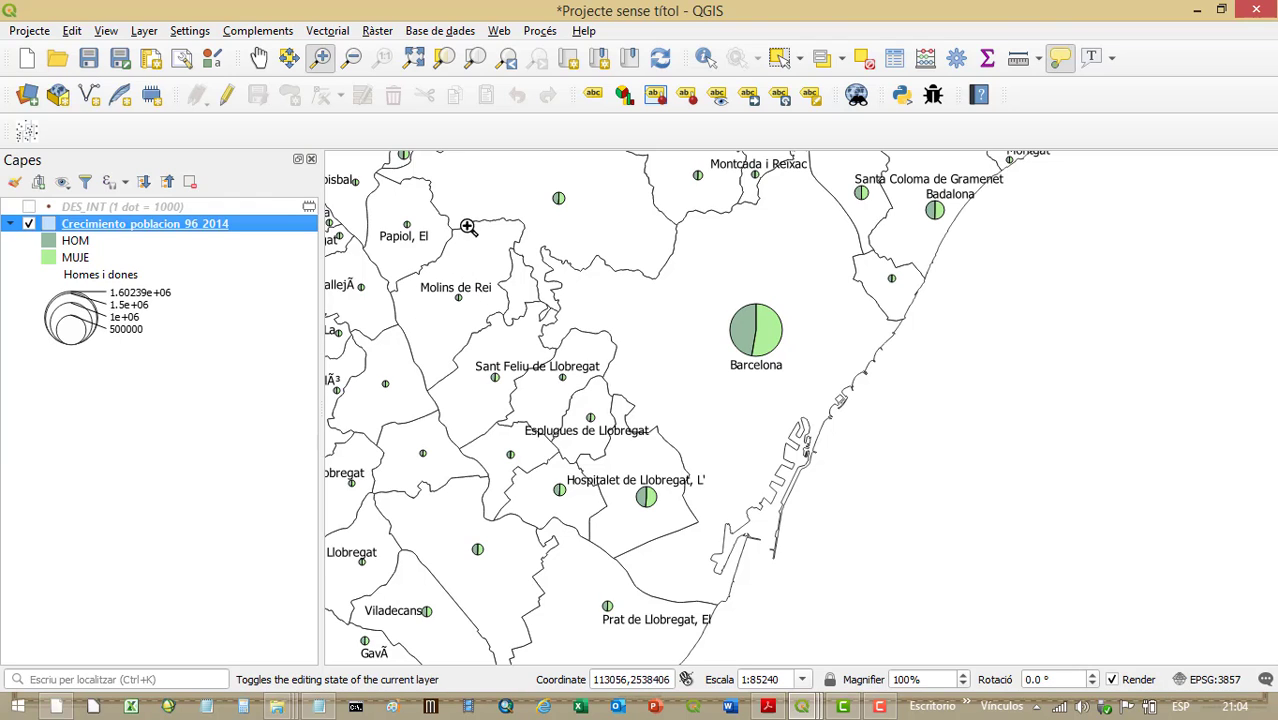
# Reopen the Crecimiento_poblacion_96_2014 layer's label properties and examine the text, formatting and buffer (Àrea d'influència) settings
pyautogui.rightClick(157, 224)
pyautogui.click(245, 592)
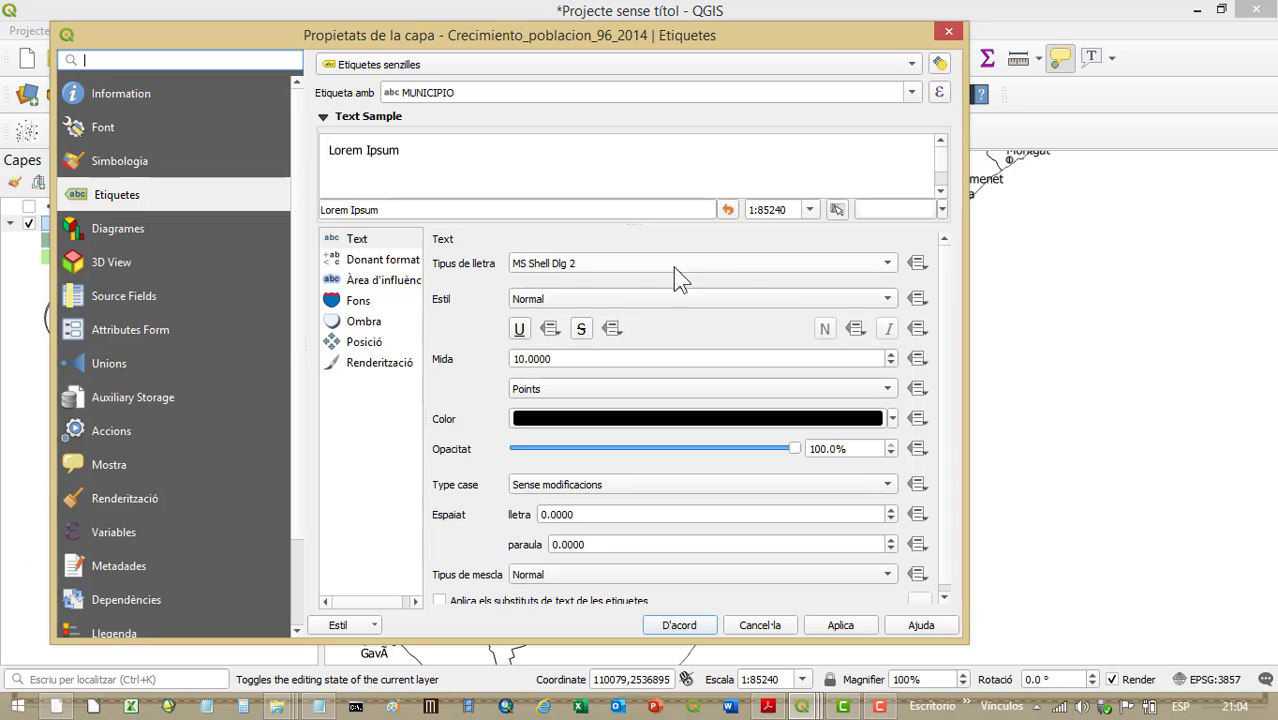
pyautogui.click(943, 291)
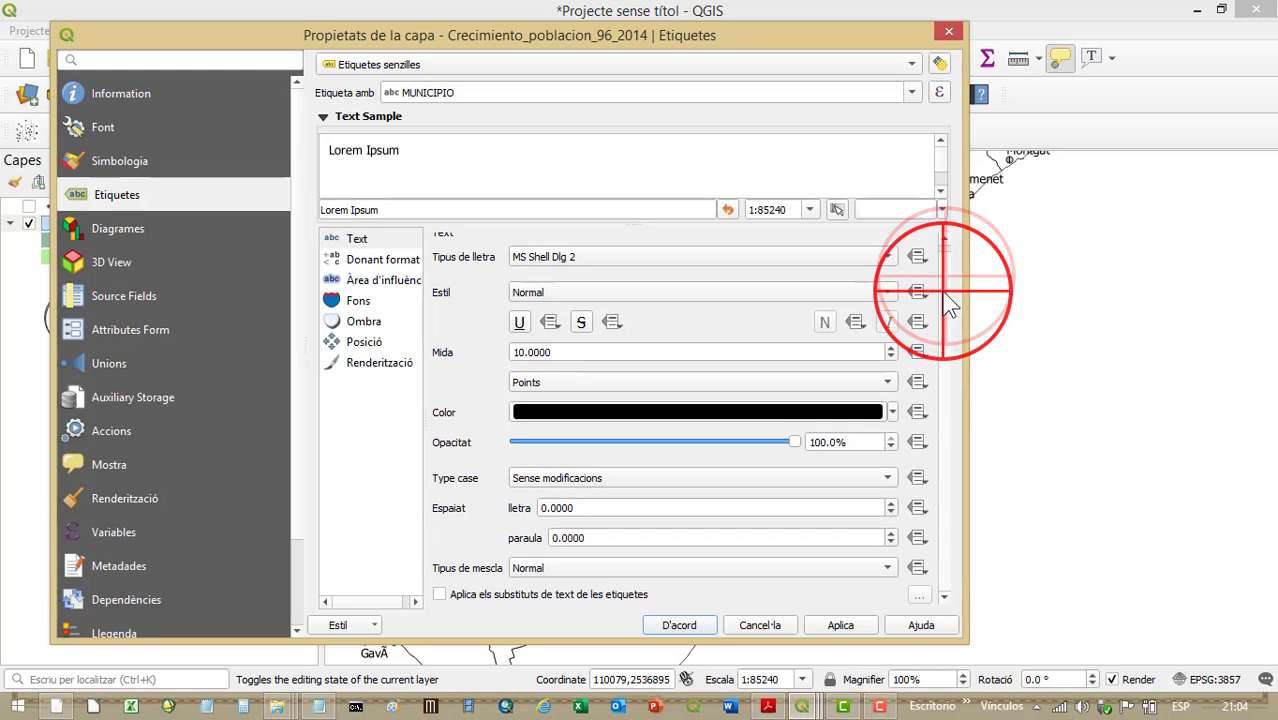
pyautogui.click(380, 259)
pyautogui.click(378, 280)
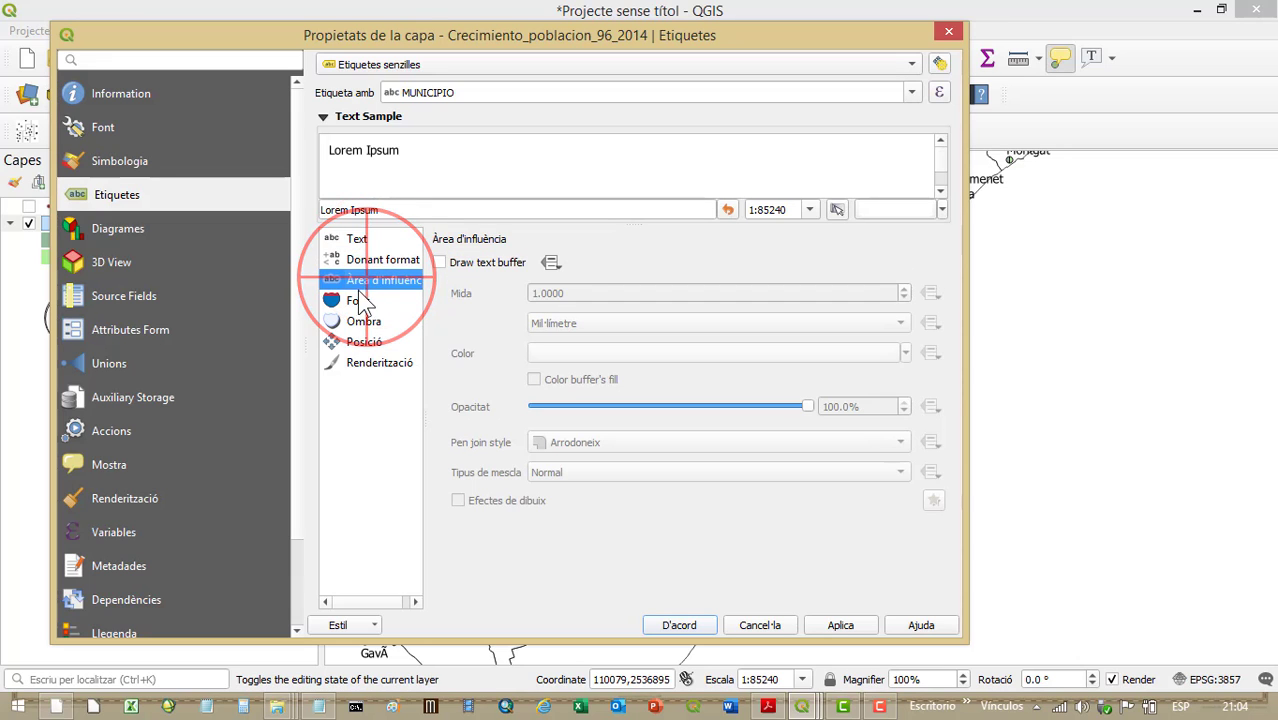
# Try wrapping the label lines by number of characters in the formatting settings, then restore No automatic wrapping
pyautogui.click(370, 260)
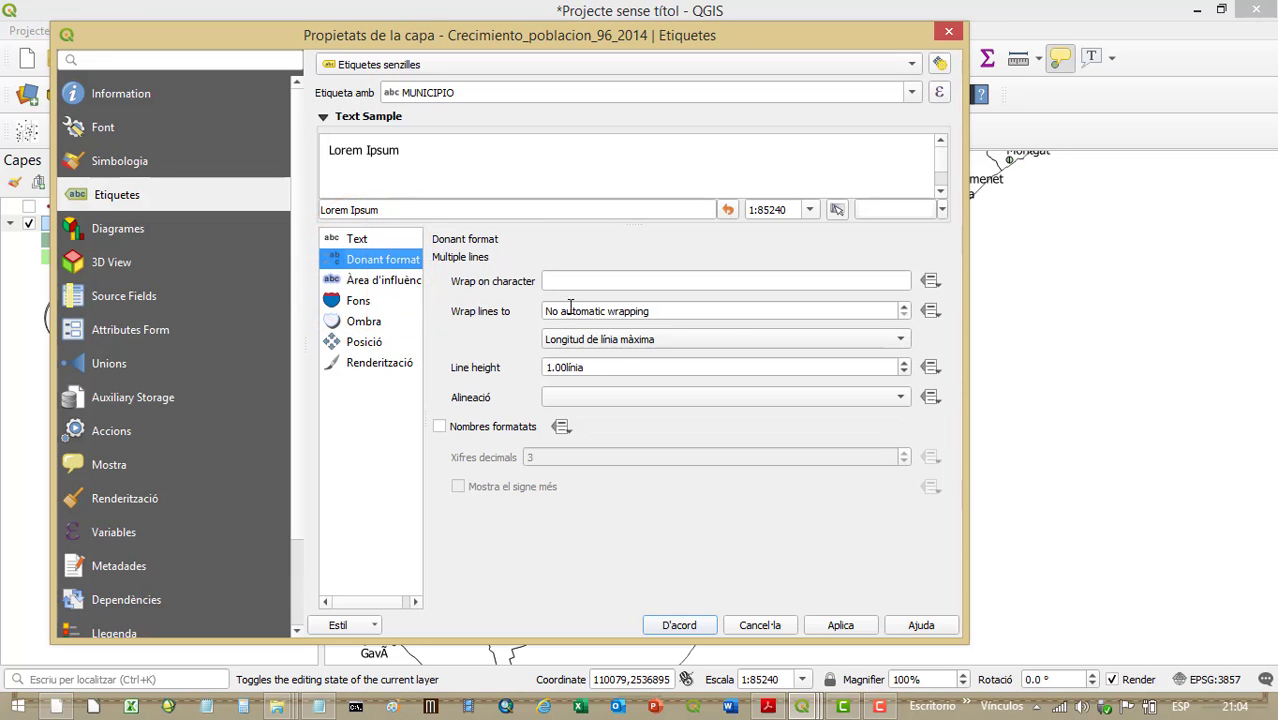
pyautogui.click(901, 305)
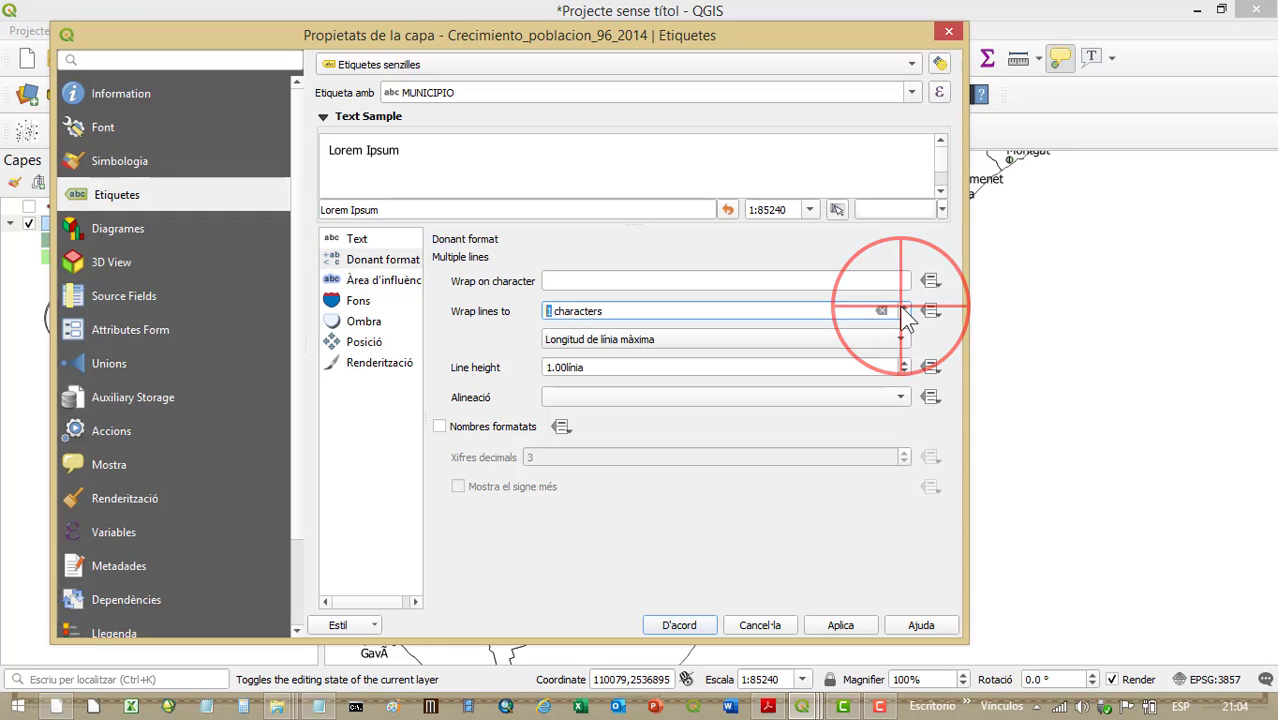
pyautogui.click(903, 313)
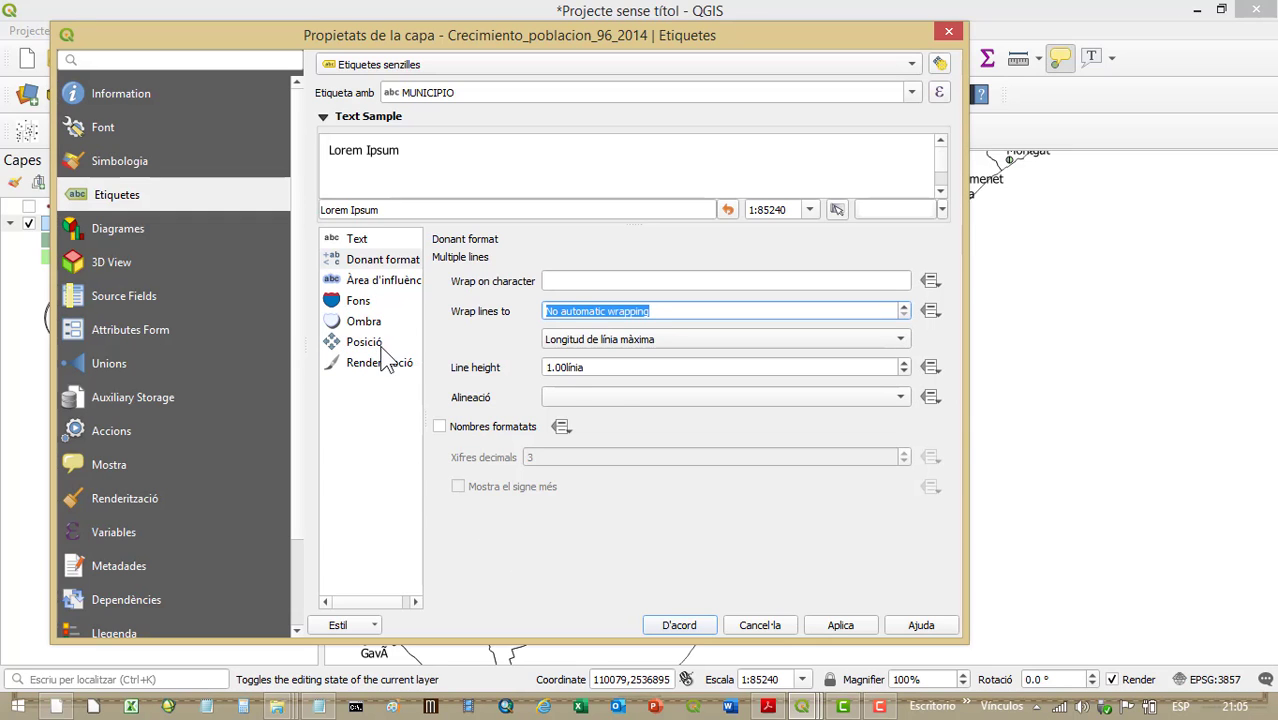
# Examine the shadow (Ombra), background (Fons) and placement (Posició) settings of the municipality labels
pyautogui.click(362, 322)
pyautogui.click(357, 300)
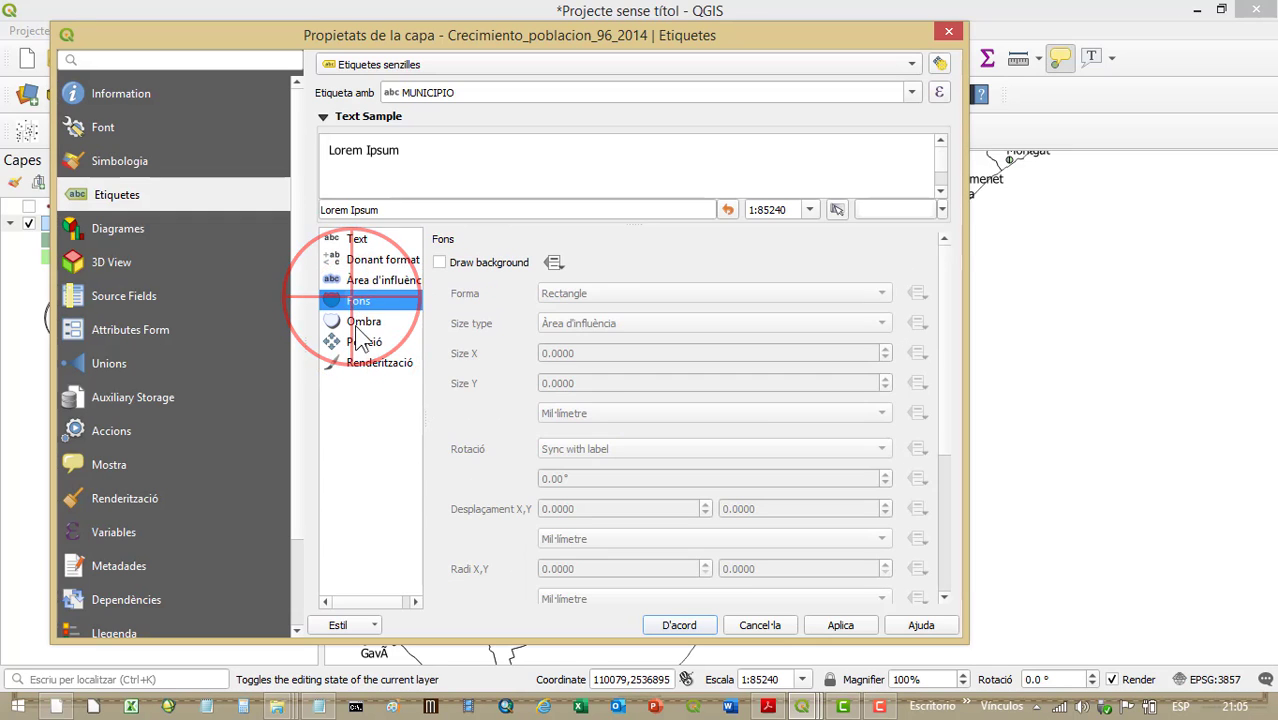
pyautogui.click(362, 341)
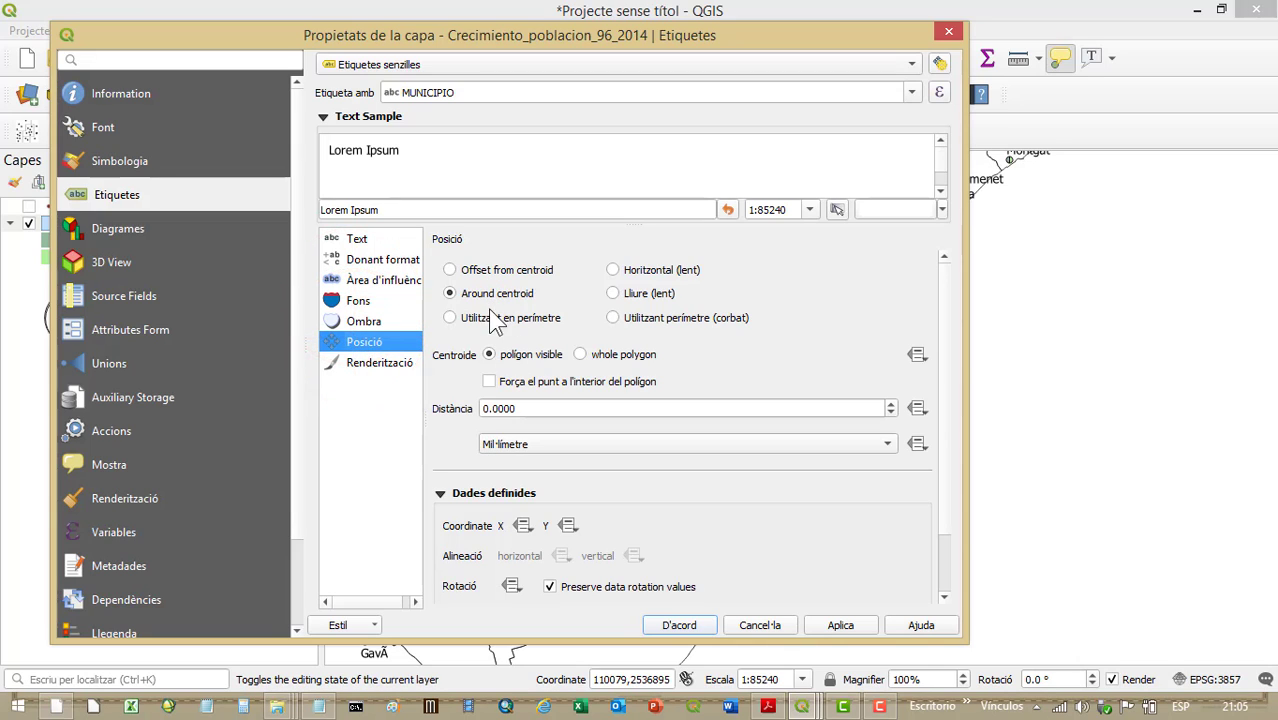